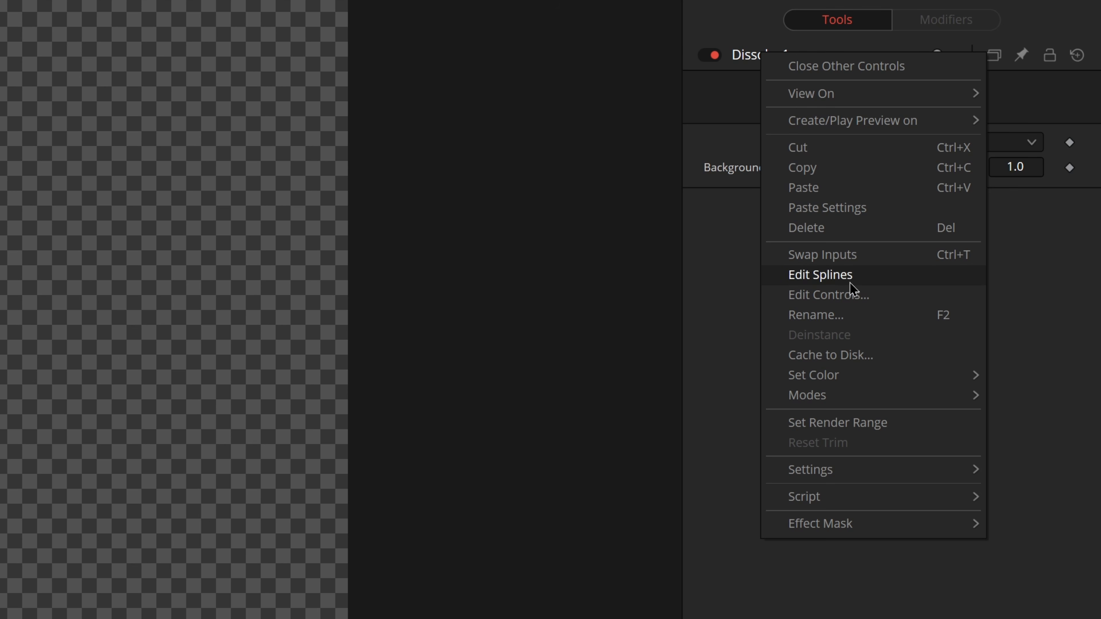
Start a new user control on Dissolve1 named Toggle, using CheckboxControl as its input control
click(359, 136)
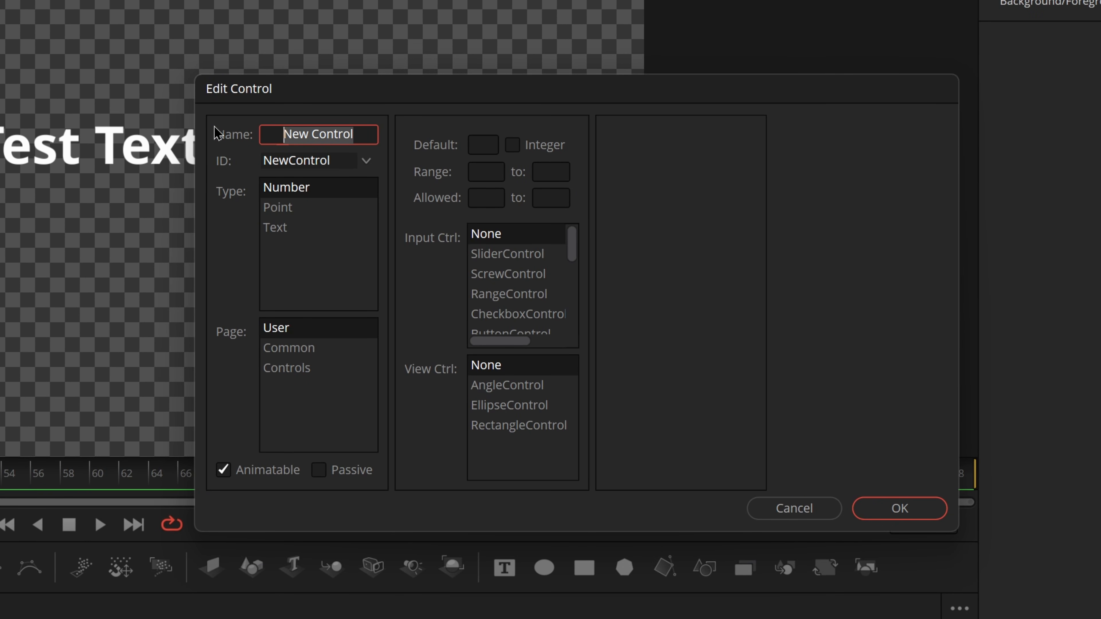
text(Toggle)
click(524, 315)
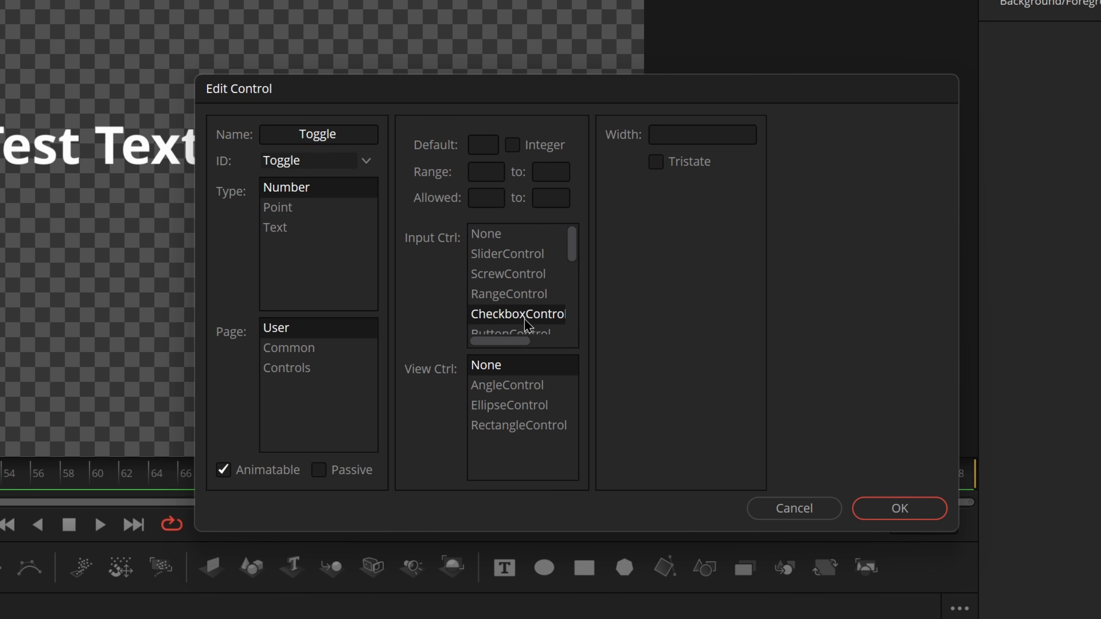
Make the Toggle control an integer with range 0 to 1, assign it to the Controls page and create it
click(512, 145)
click(497, 174)
key(Tab)
text(1)
click(672, 135)
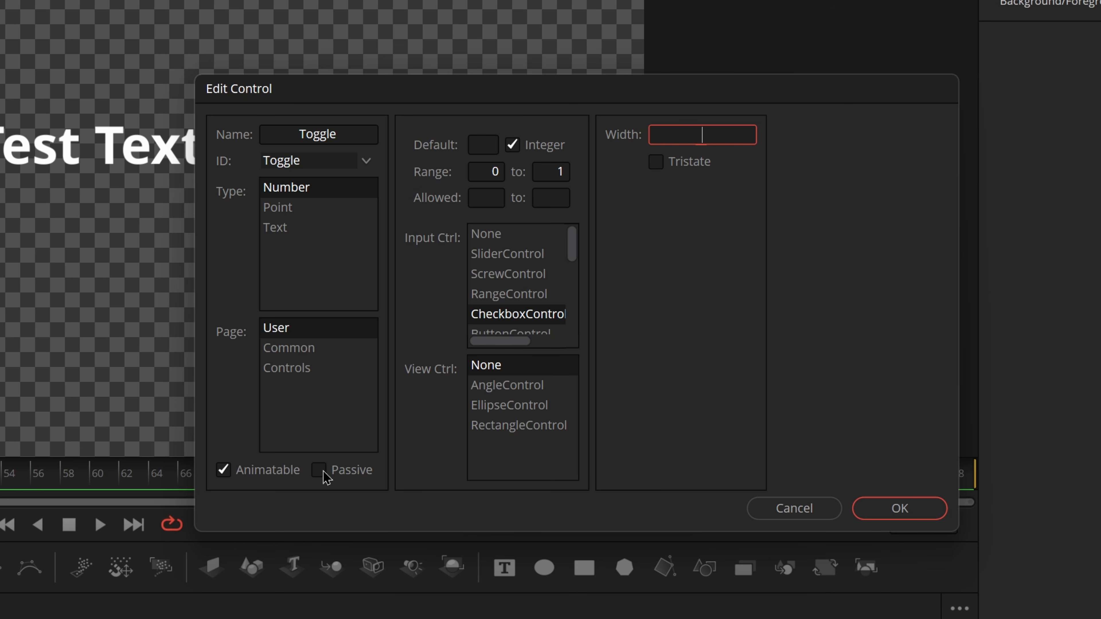
click(298, 373)
click(900, 508)
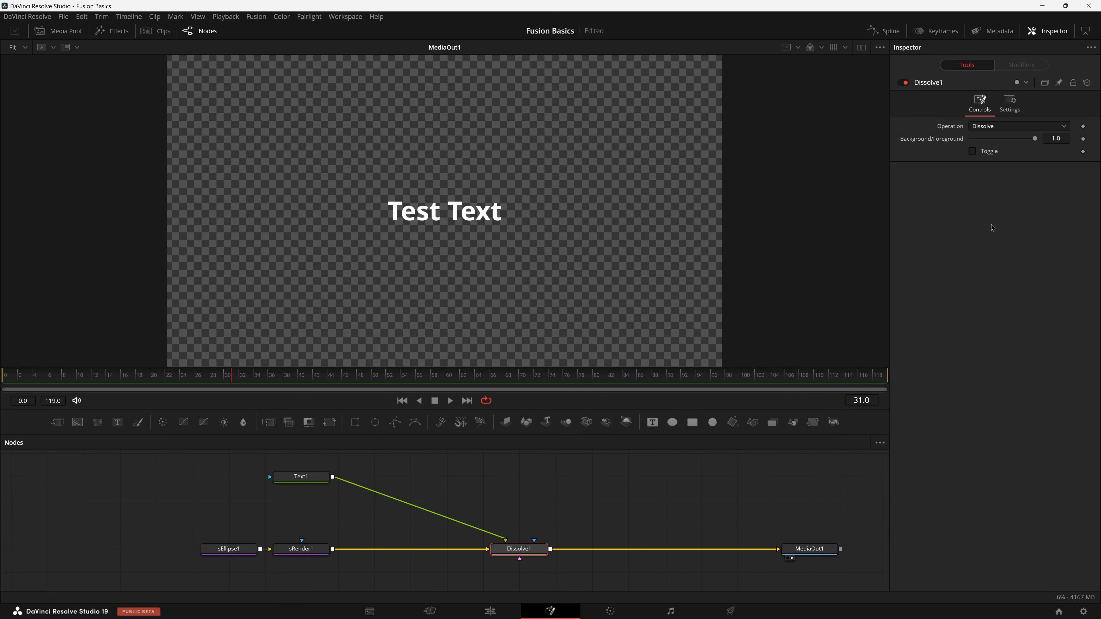
Add an expression to Dissolve1's Background/Foreground parameter that links it to the Toggle checkbox
double_click(972, 152)
right_click(937, 140)
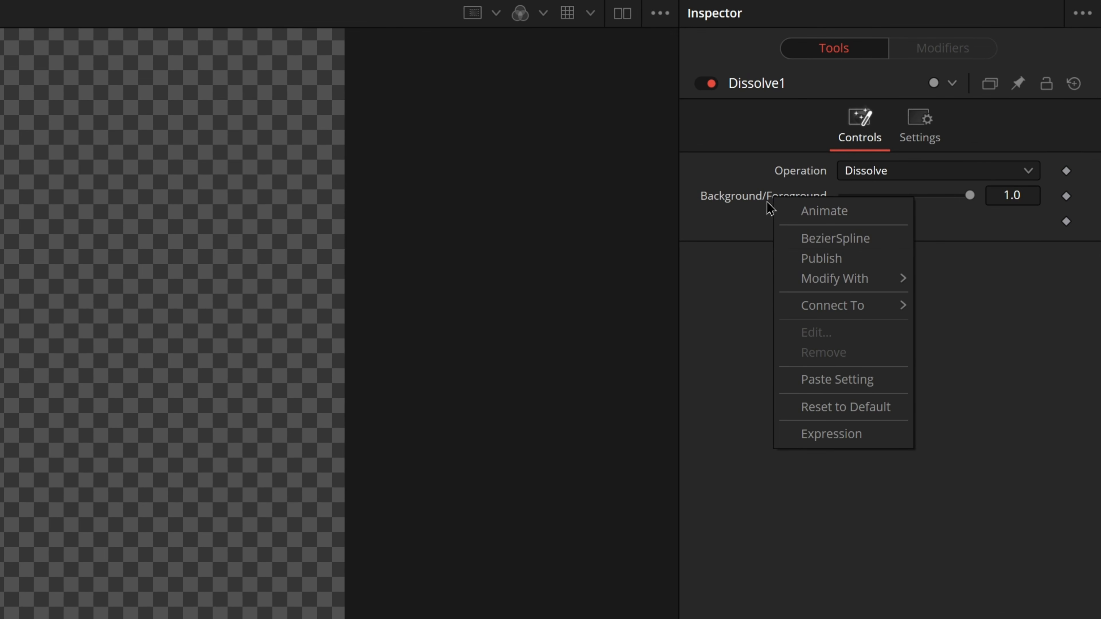
click(845, 435)
drag(847, 221, 877, 248)
click(844, 246)
click(845, 246)
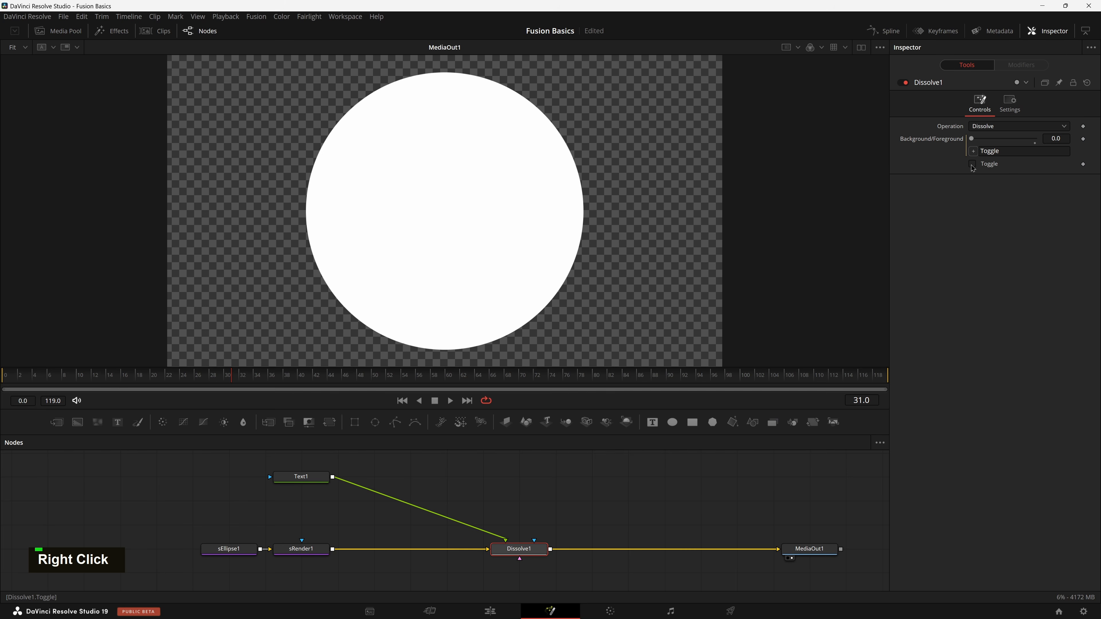
Test the Toggle checkbox on and off, and remove the expression from Background/Foreground
click(972, 165)
click(971, 165)
right_click(948, 144)
click(986, 261)
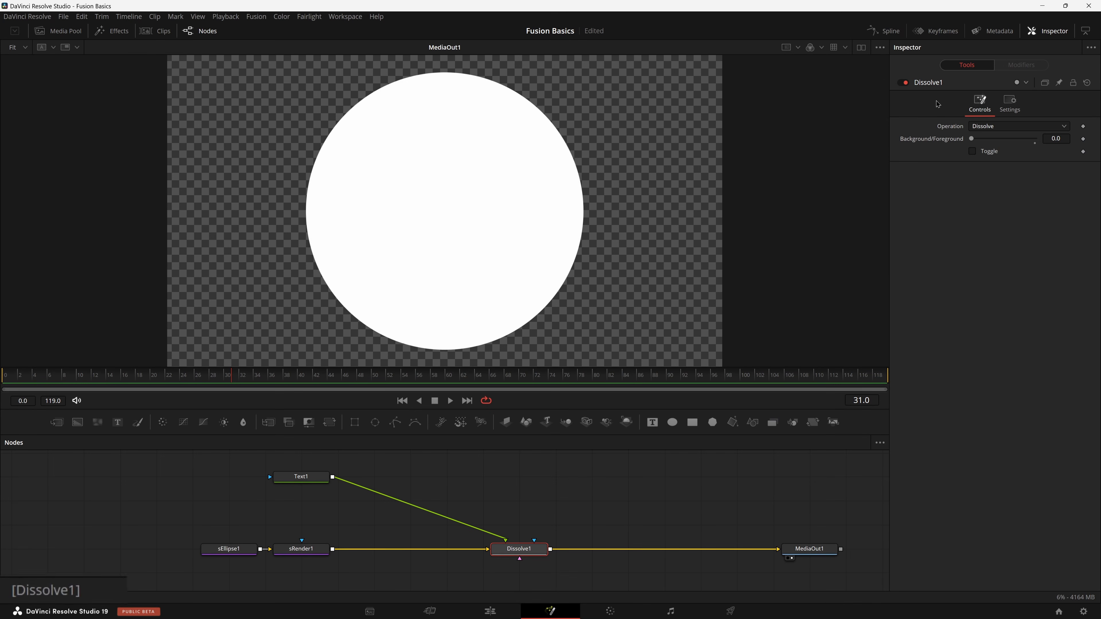
Edit Dissolve1's existing Mix control into an integer CheckboxControl on the Controls page
right_click(931, 83)
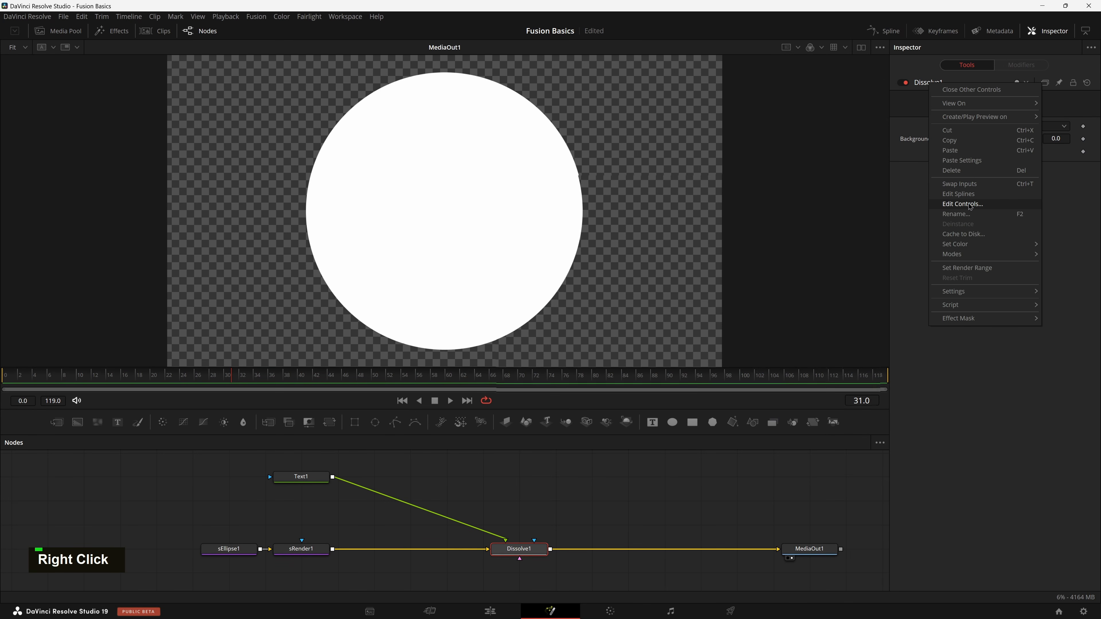
click(970, 207)
click(363, 175)
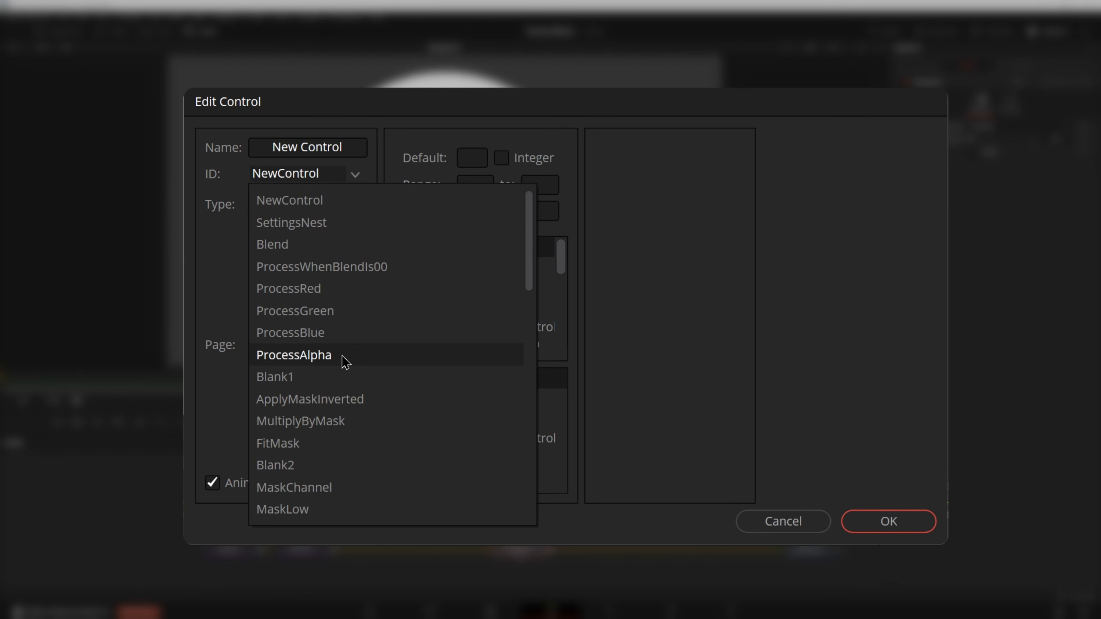
scroll(341, 355, down, 1)
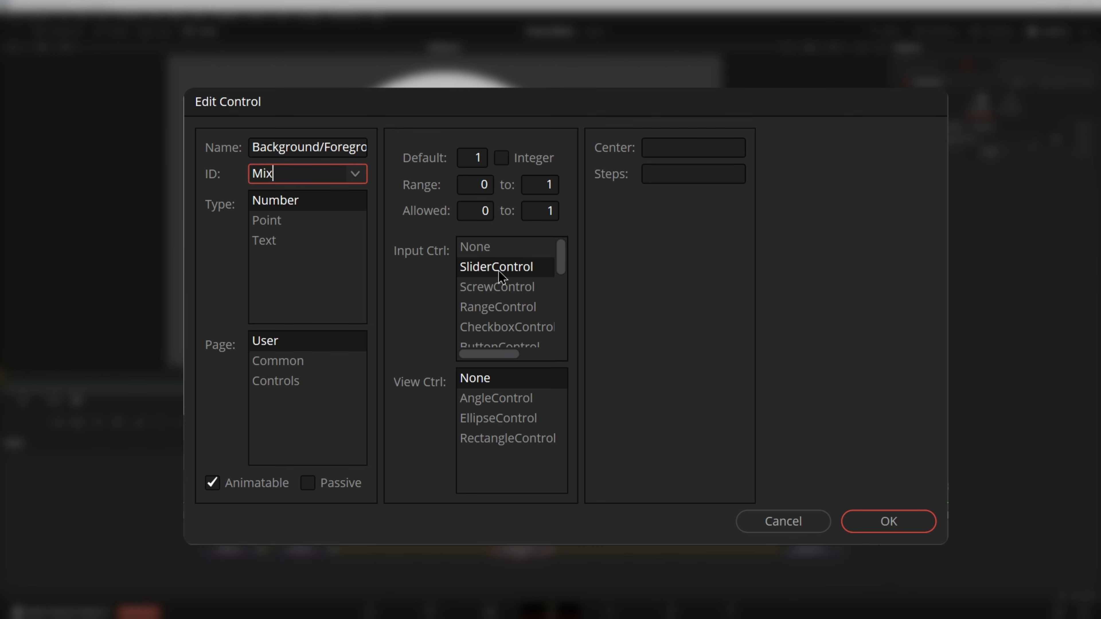
click(492, 333)
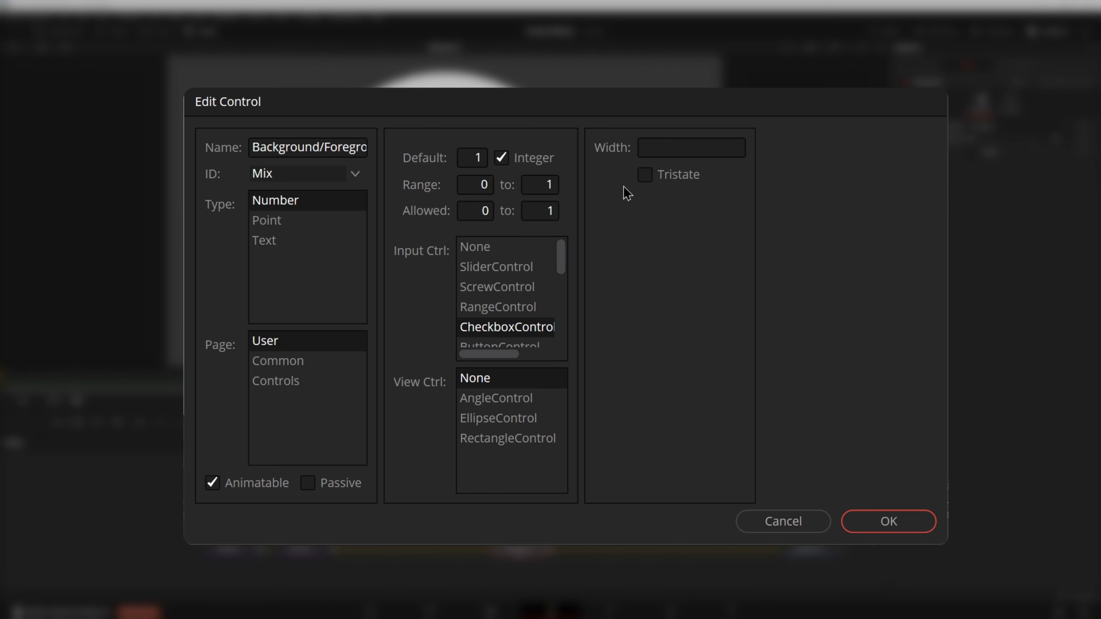
click(282, 381)
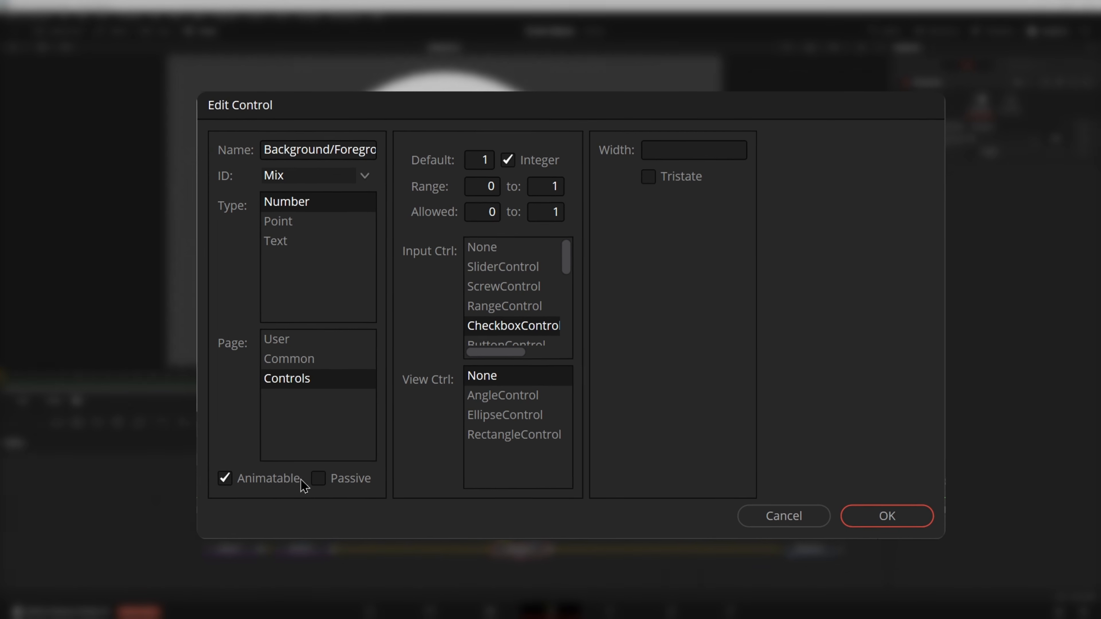
click(888, 517)
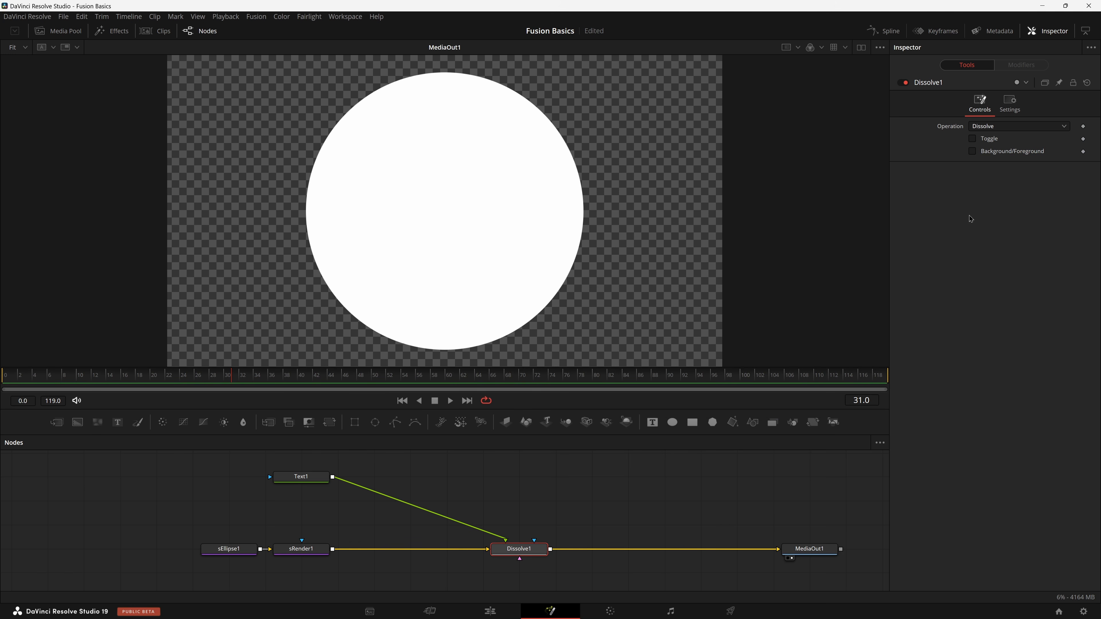
Test the Background/Foreground checkbox on Dissolve1 by switching it on and off, leaving it enabled
double_click(976, 155)
double_click(976, 154)
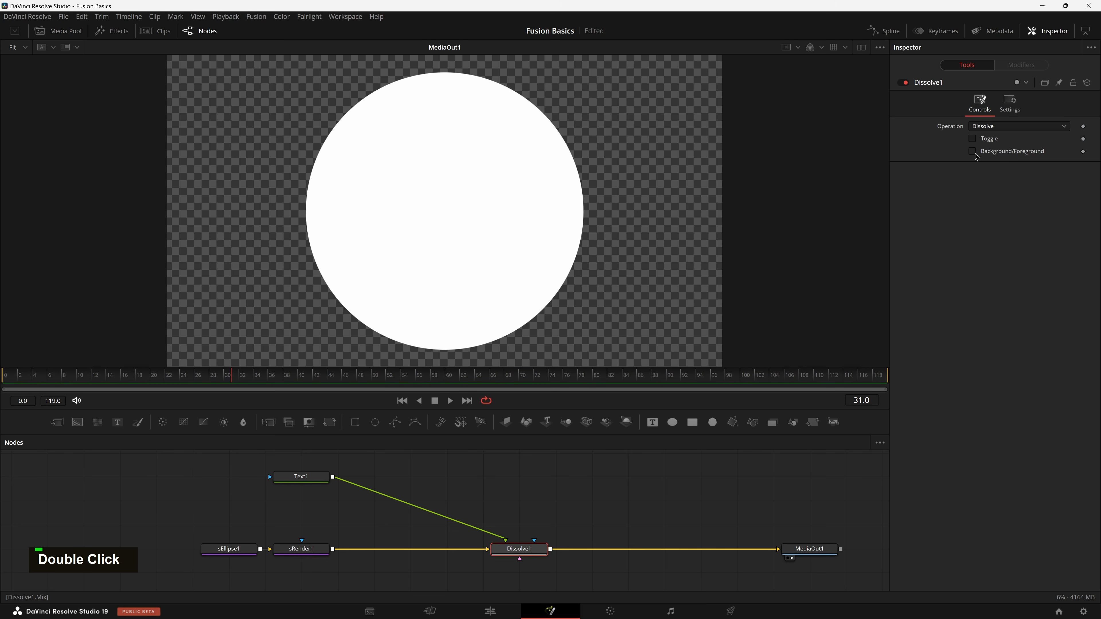
click(976, 155)
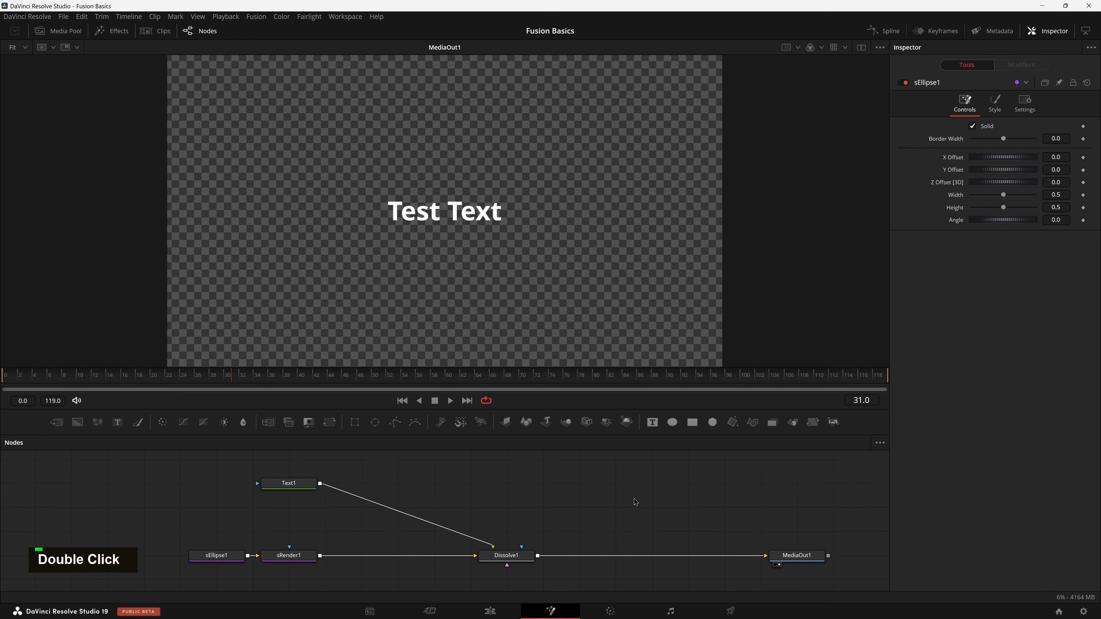
Add an unconnected Alpha Divide node above the line between Dissolve1 and MediaOut1, and disable it
key(shift+space)
text(diss)
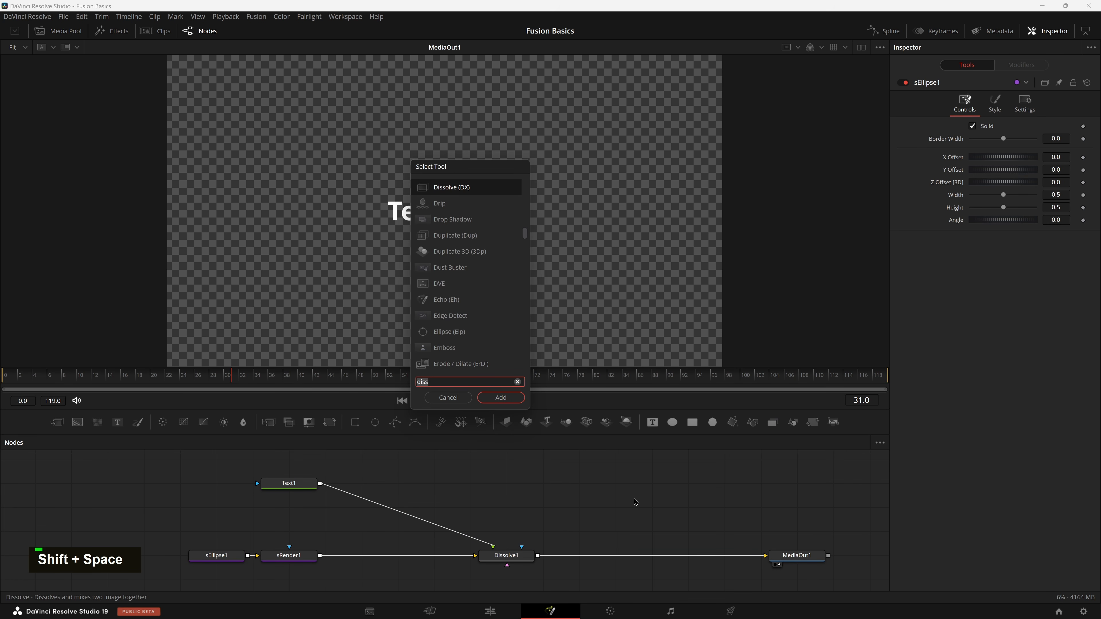
text(alph)
key(Return)
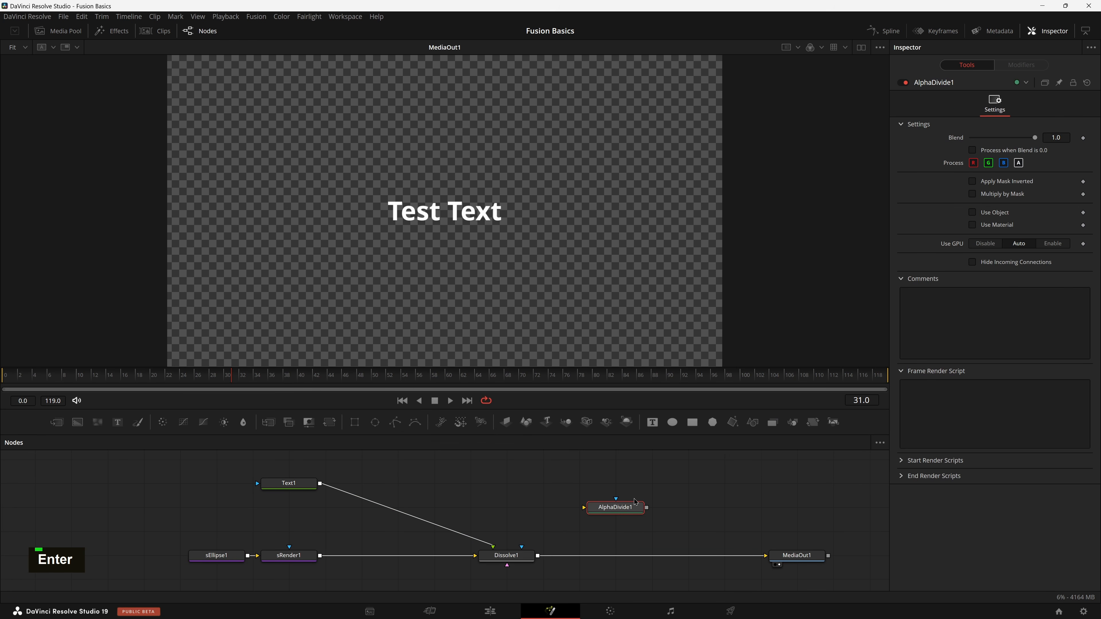
click(507, 556)
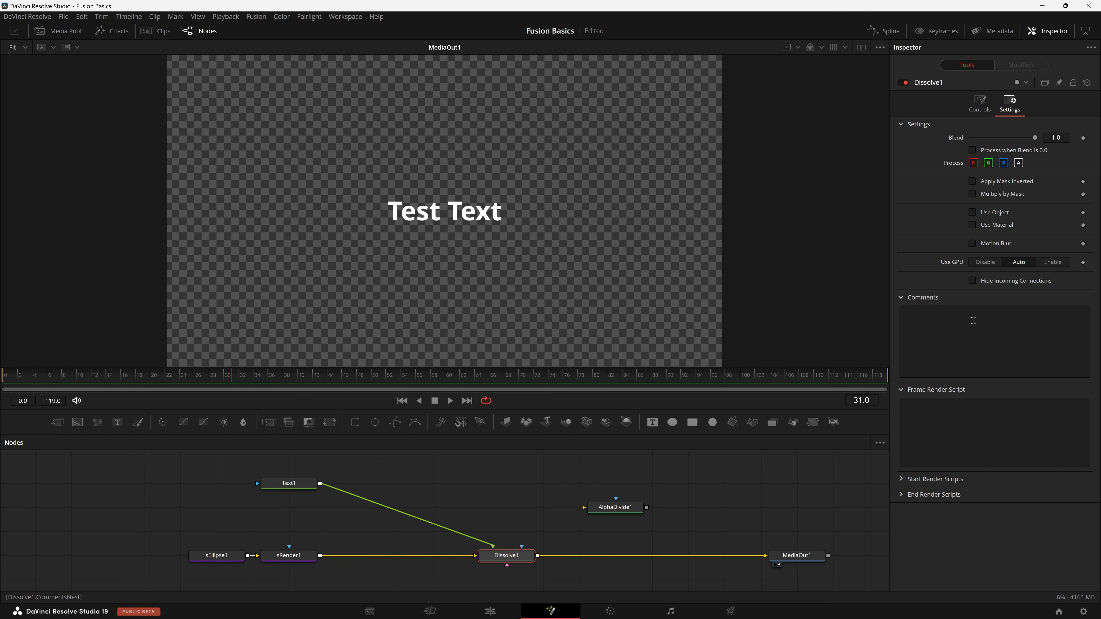
drag(606, 507, 644, 507)
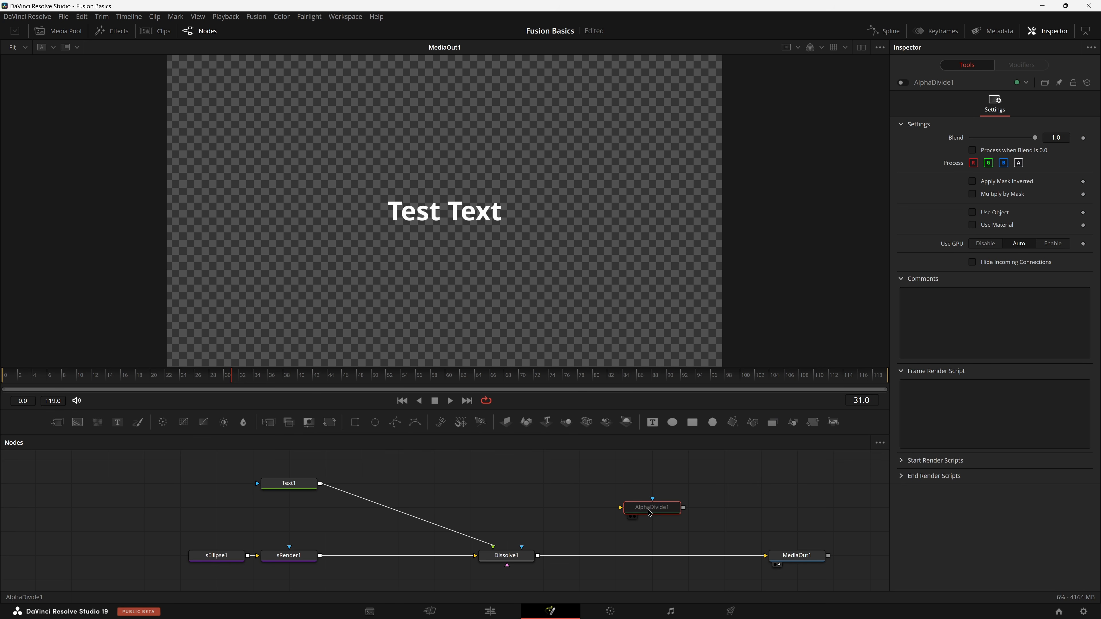
Start a new user control on AlphaDivide1 named "My Text!", using LabelControl as its input control
right_click(648, 509)
click(713, 401)
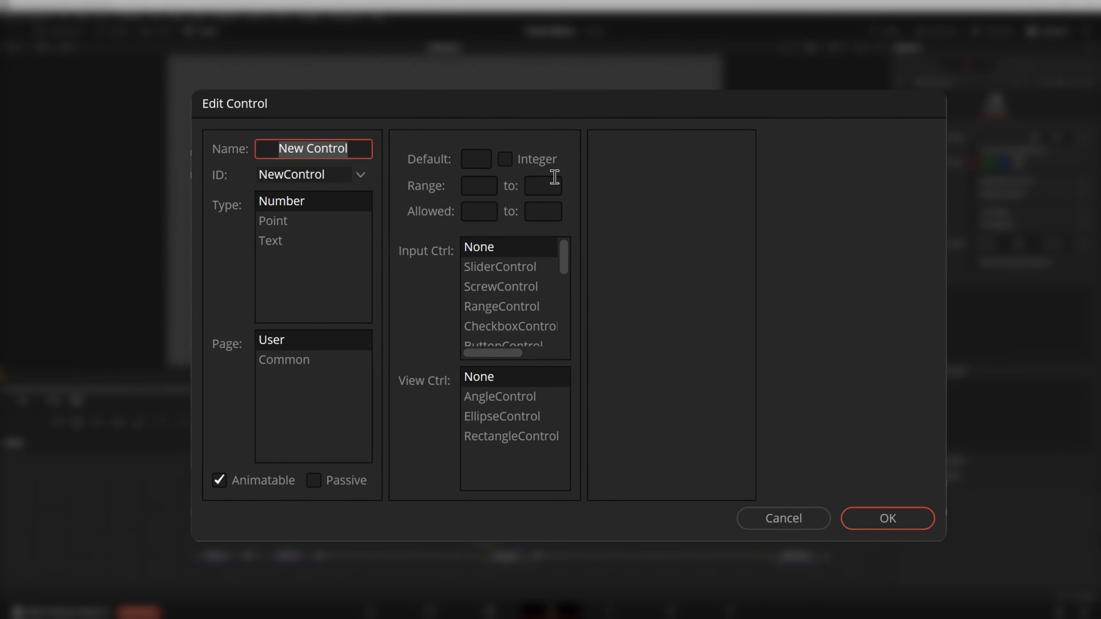
text(My Text!)
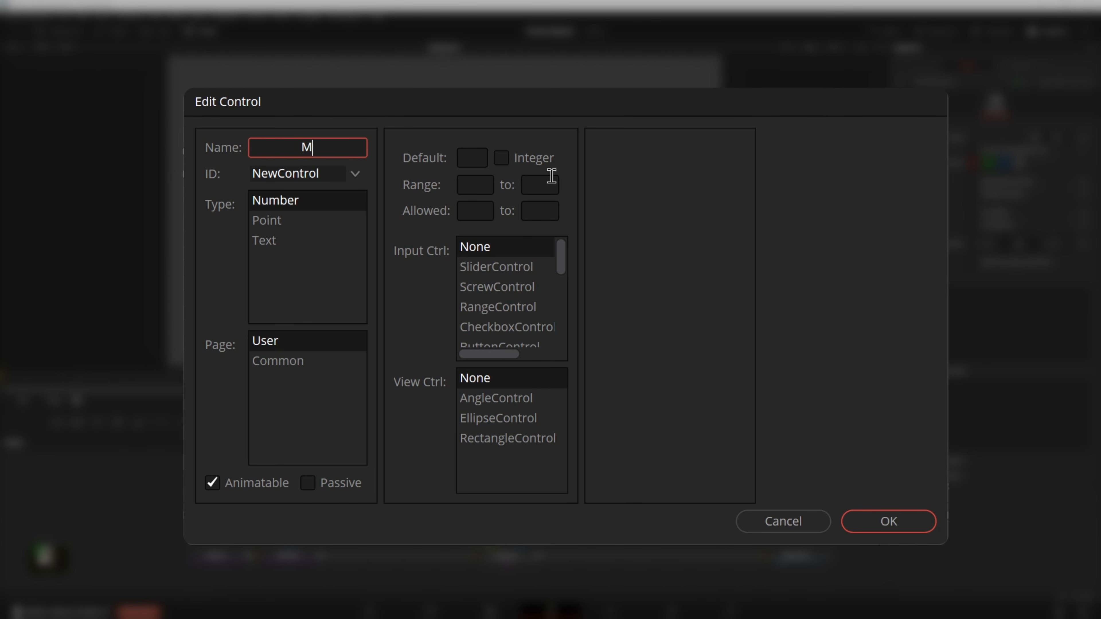
scroll(527, 290, down, 1)
scroll(519, 307, down, 1)
click(490, 287)
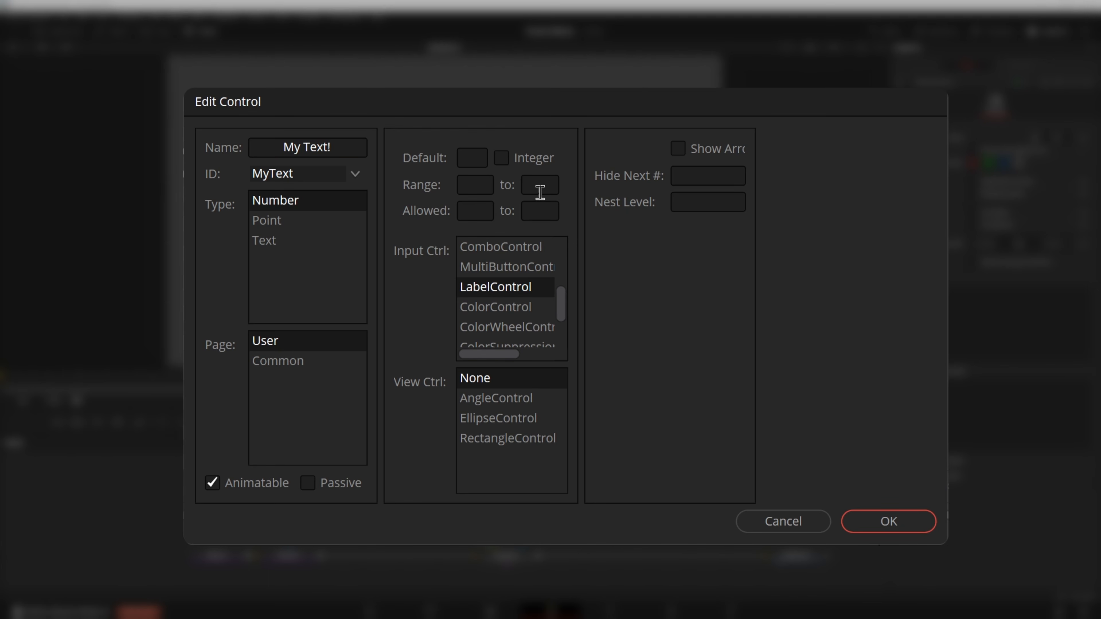
Show the arrow on the My Text! label, set Hide Next # to 12 and keep it on the User page
click(677, 148)
click(702, 177)
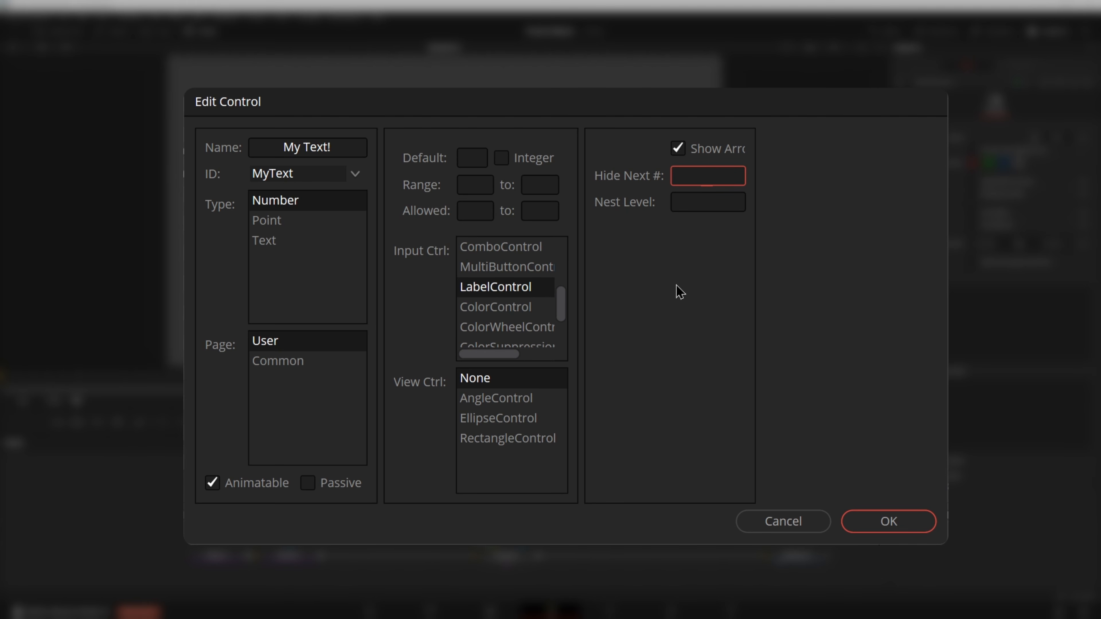
text(12)
click(286, 363)
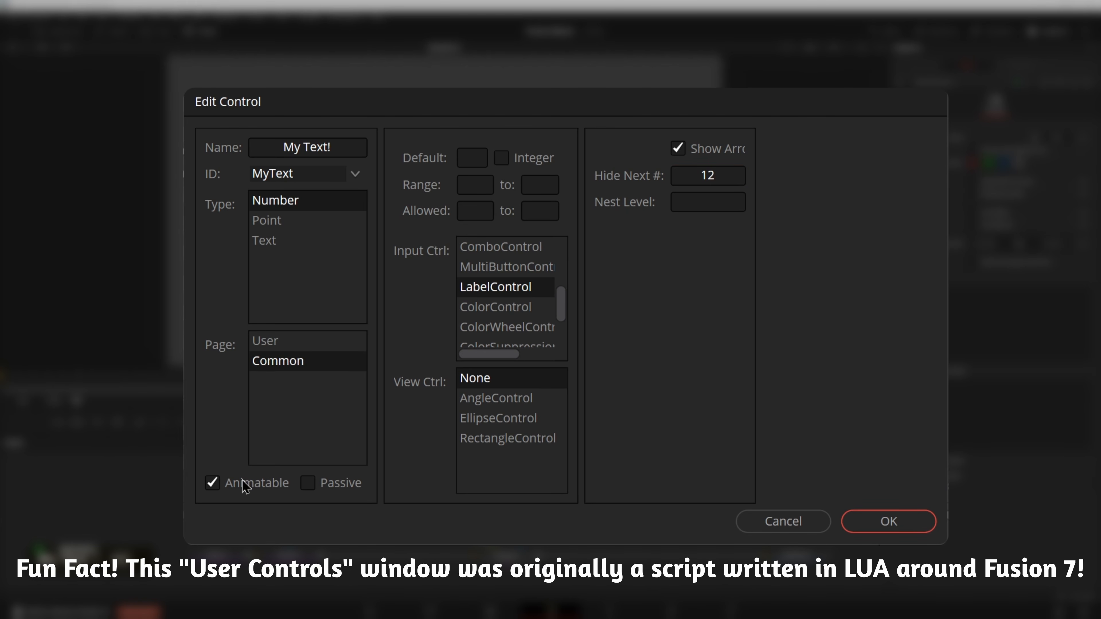
click(272, 345)
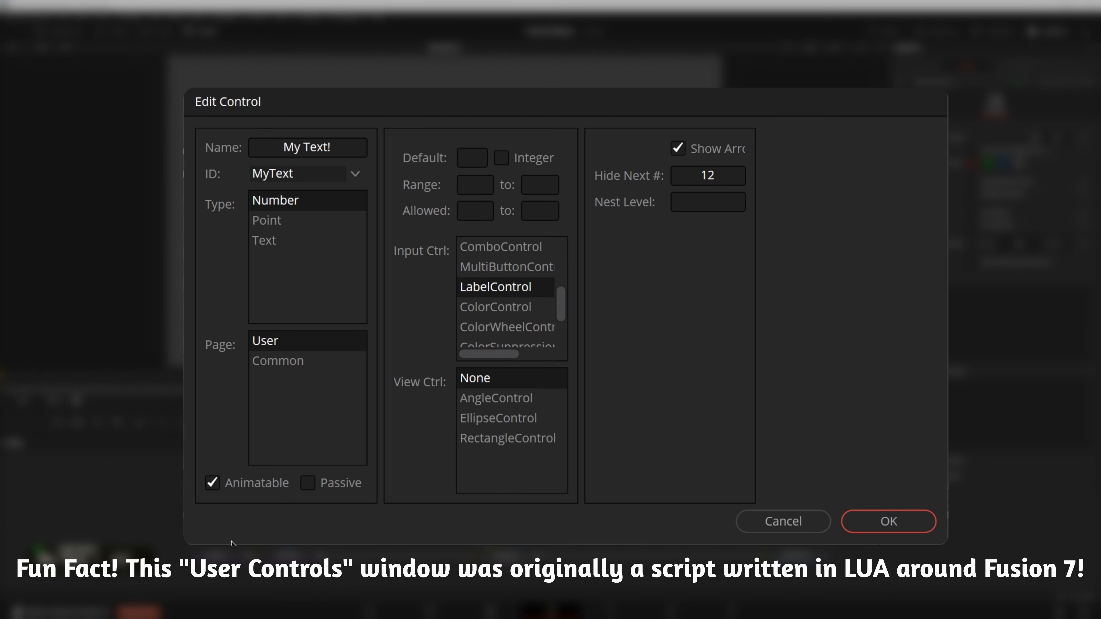
Make the My Text! label passive and non-animatable with an integer default of 1, and create it
click(268, 486)
click(331, 485)
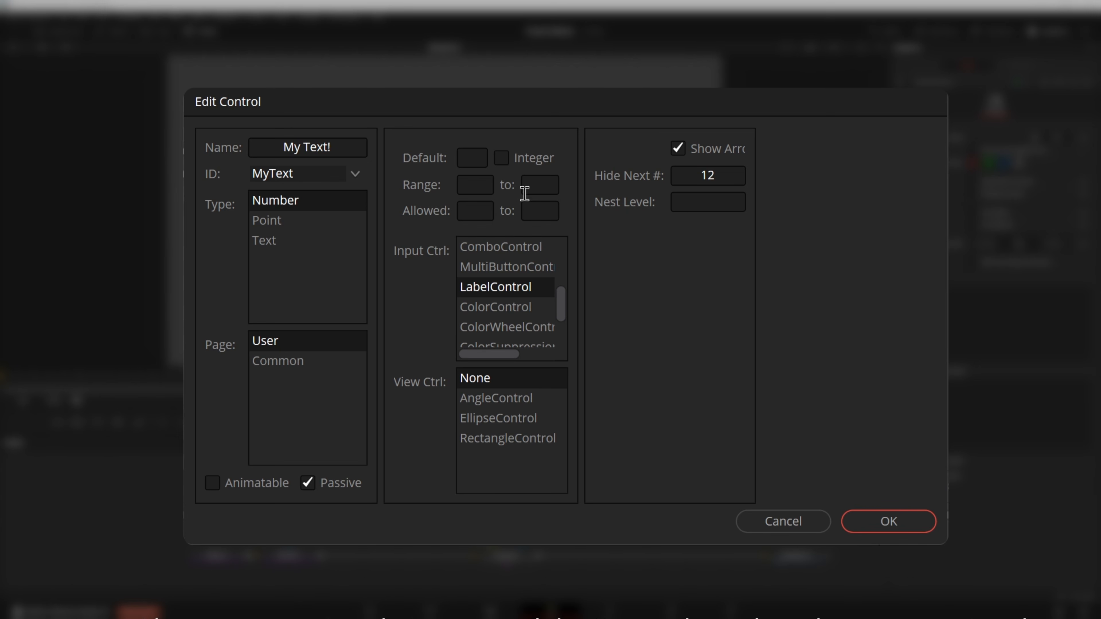
click(463, 158)
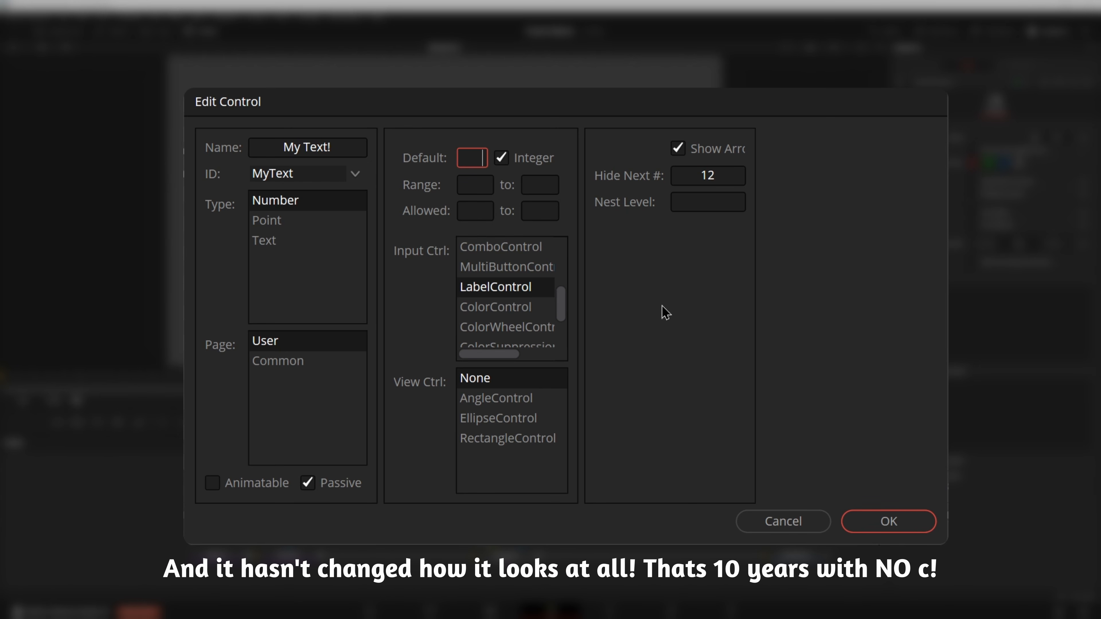
text(1)
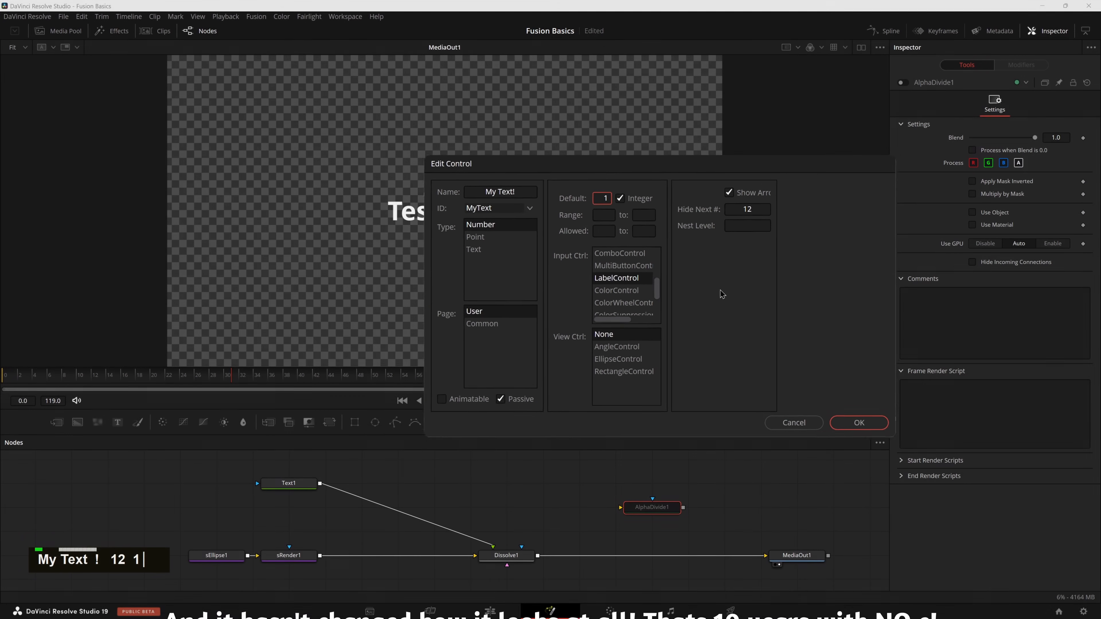
click(888, 522)
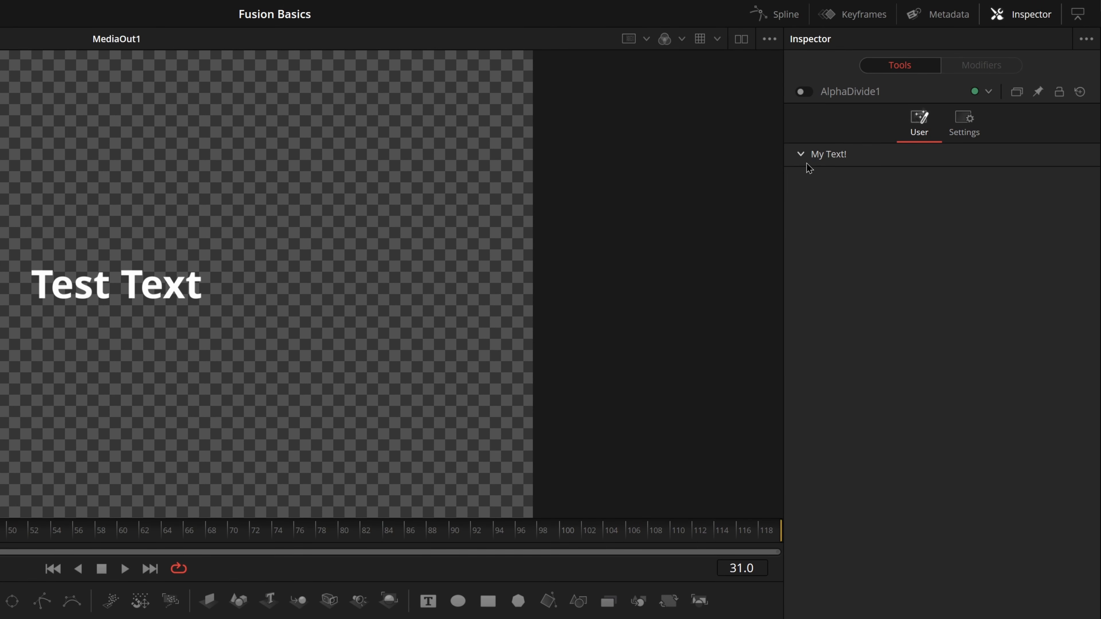
Set up a passive, non-animatable LabelControl named My Circle on AlphaDivide1 with arrow shown, Hide Next # 5 and integer default 0
click(803, 156)
right_click(834, 108)
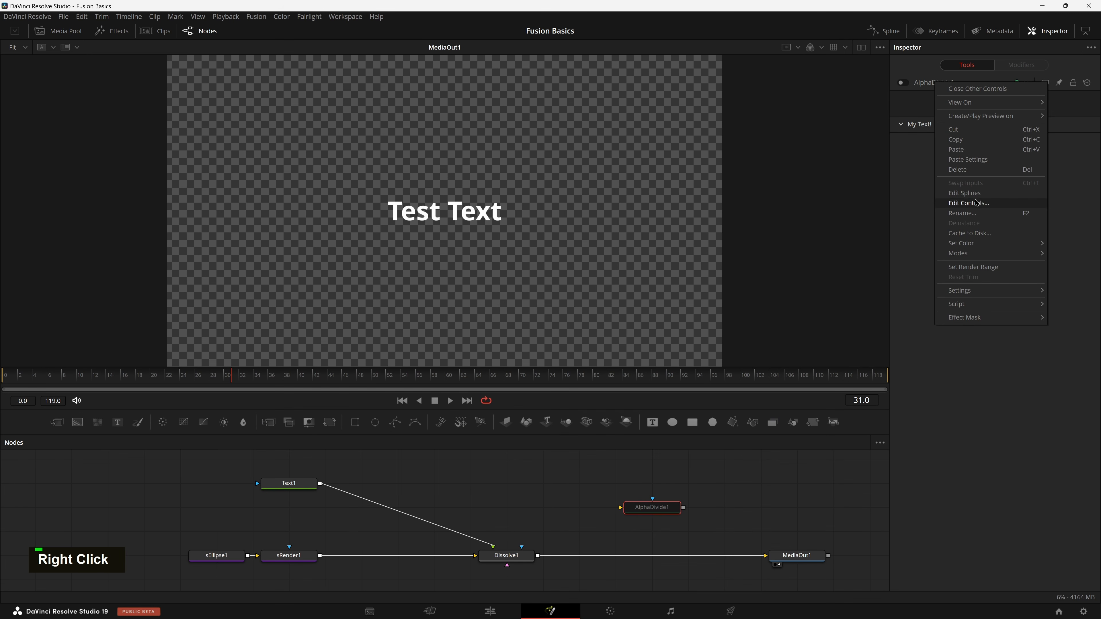
click(912, 265)
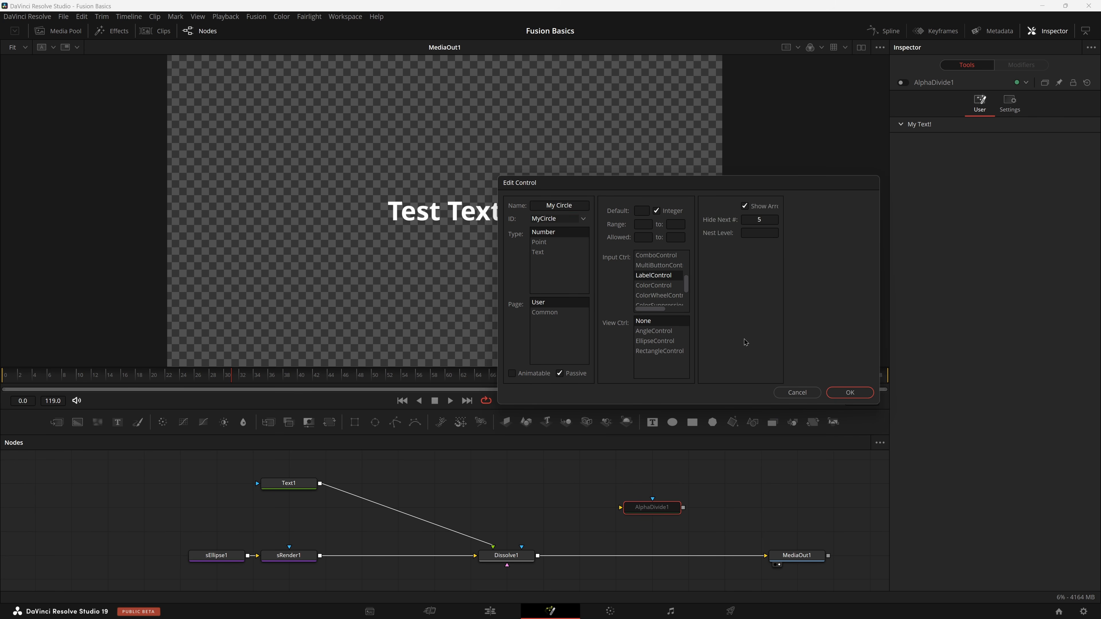
click(643, 212)
text(0)
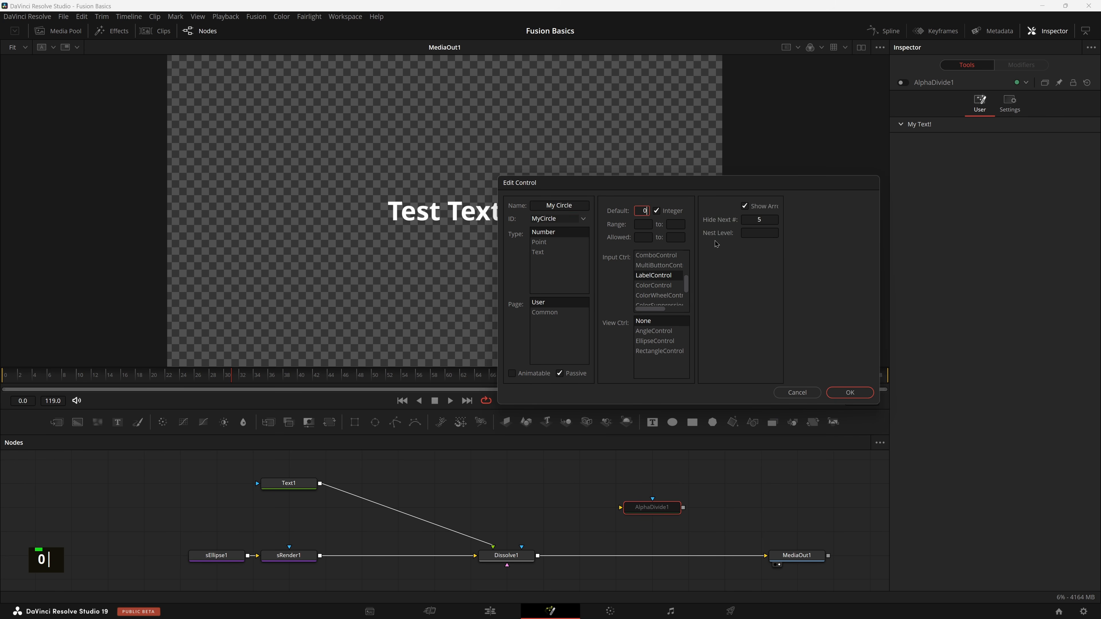
Set the upper range of the My Circle label to 1 and create the control
click(650, 227)
key(Tab)
text(1)
click(849, 393)
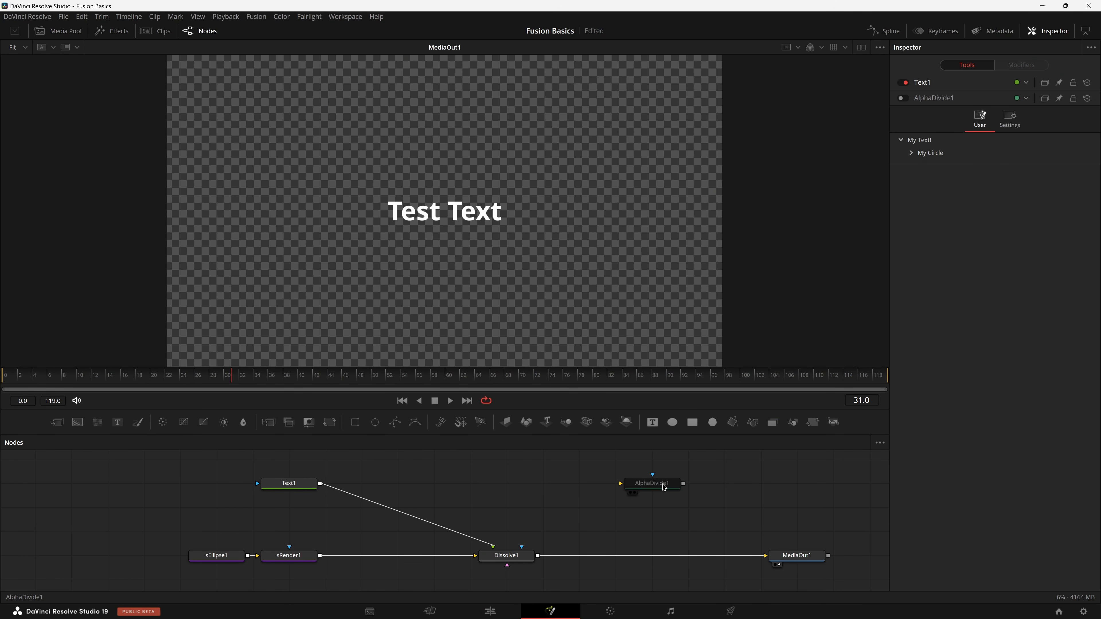
Create a macro from AlphaDivide1, Dissolve1, Text1, sEllipse1 and sRender1, selected in that order
click(666, 484)
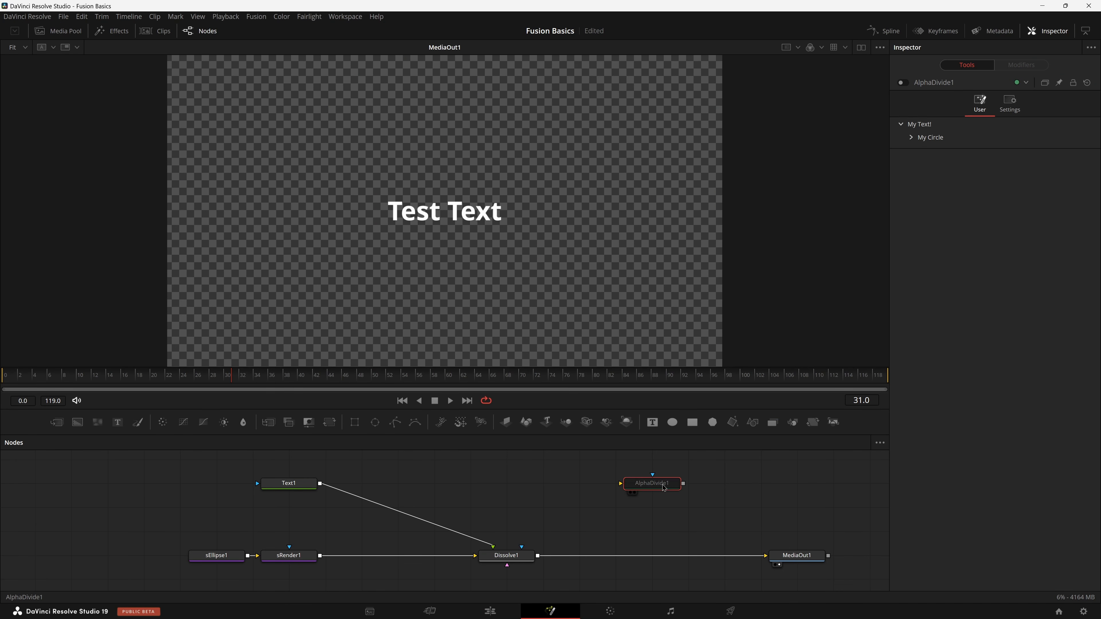
ctrl+click(511, 553)
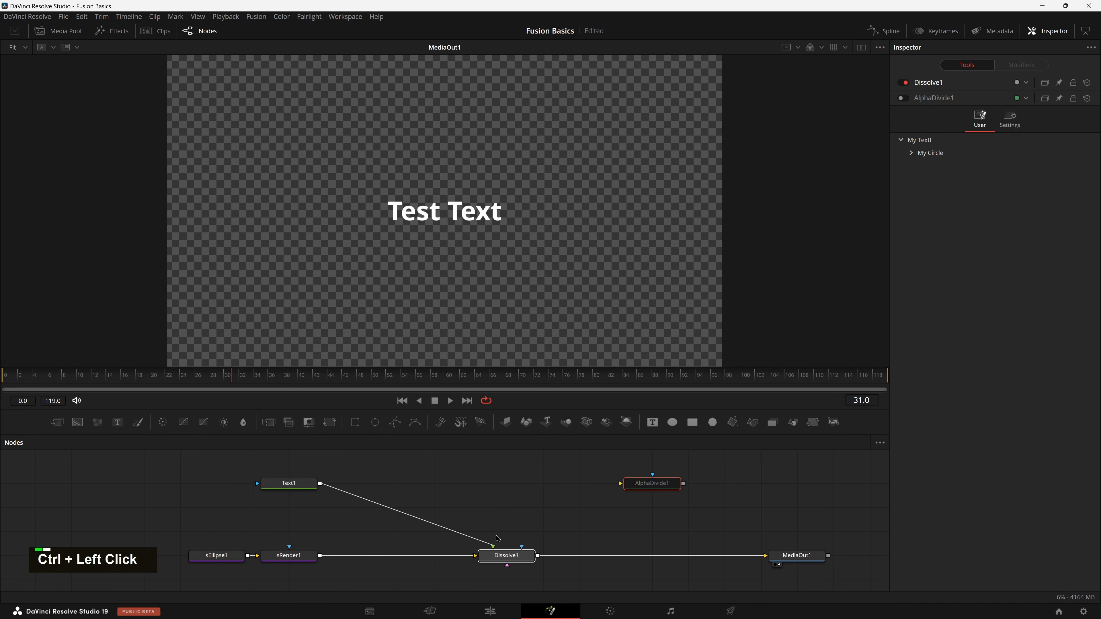
ctrl+click(292, 486)
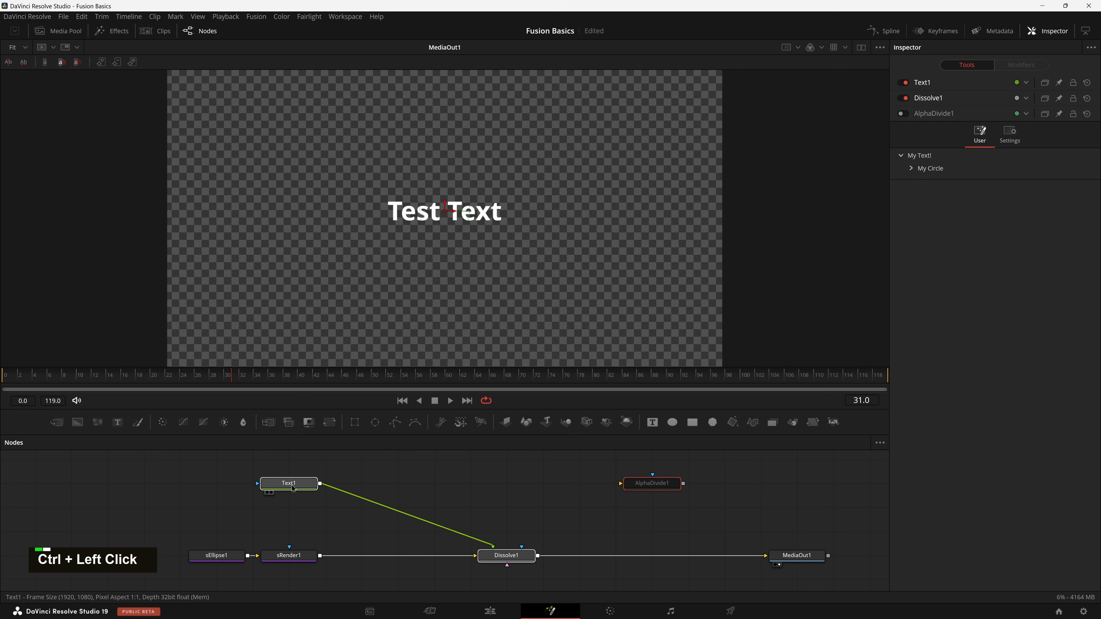
ctrl+click(220, 560)
ctrl+click(289, 557)
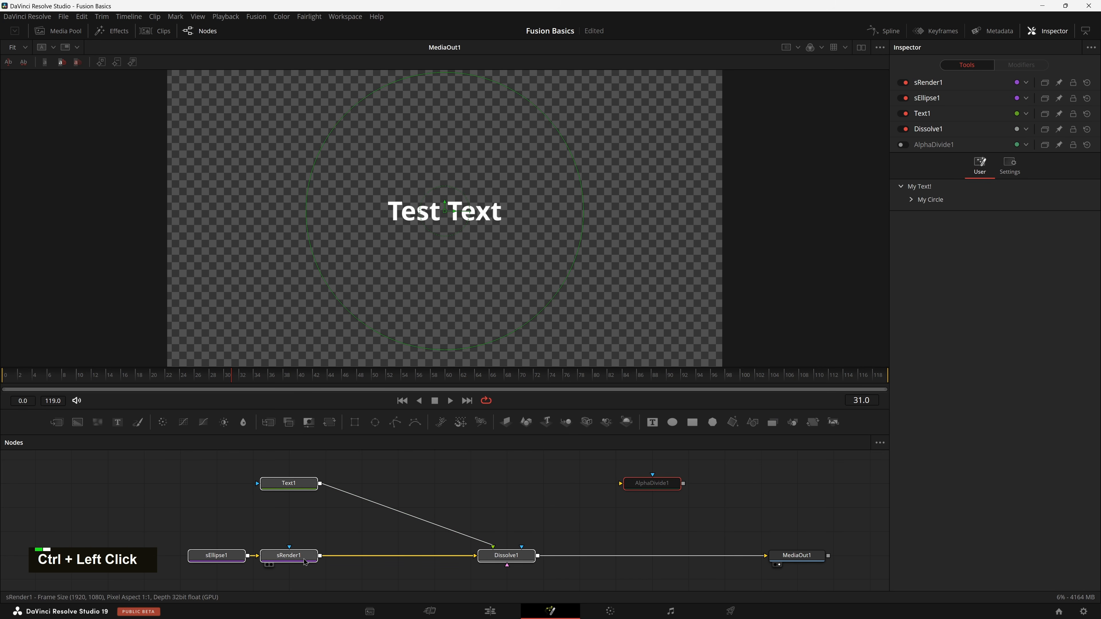
right_click(661, 489)
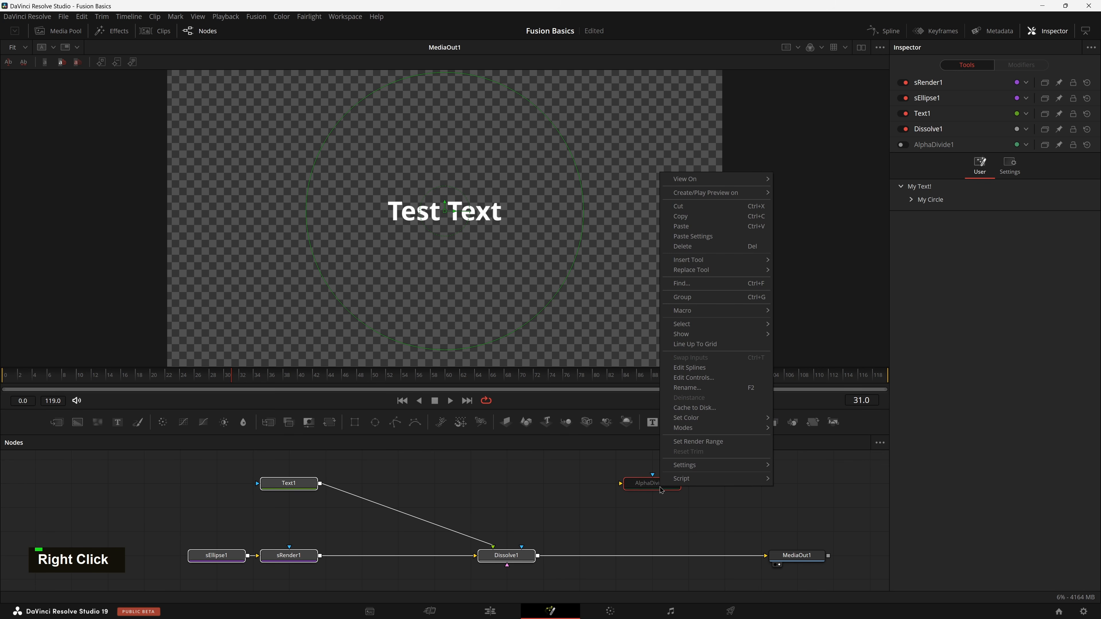
mouse_move(715, 311)
click(806, 313)
drag(288, 48, 639, 54)
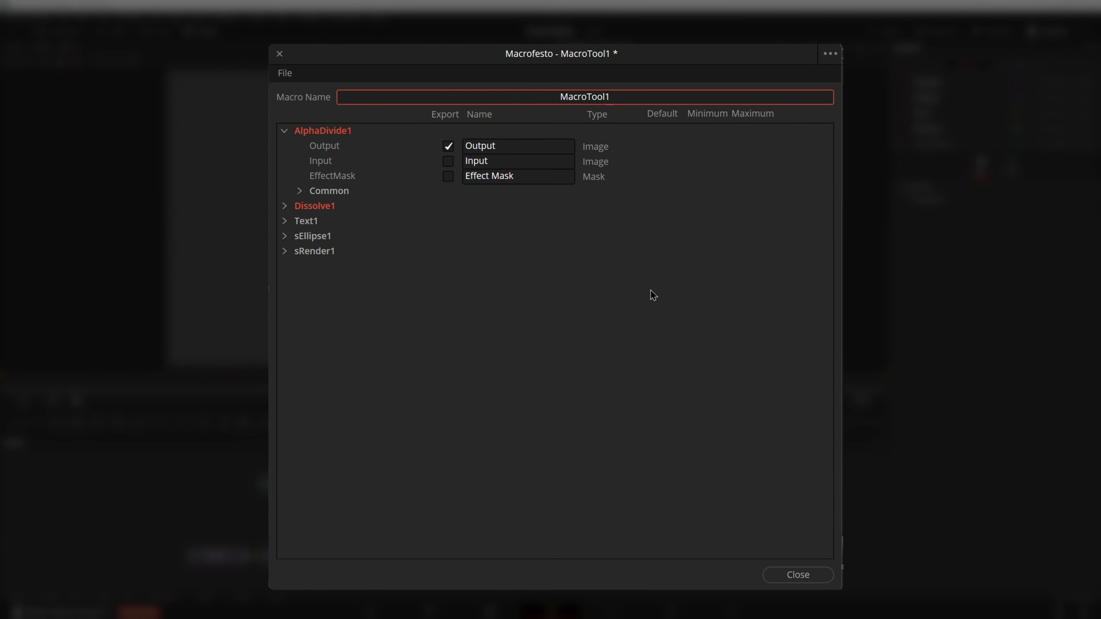
Exclude AlphaDivide1's Output from the macro, and export Dissolve1's Mix control under the name Swap Between
click(449, 146)
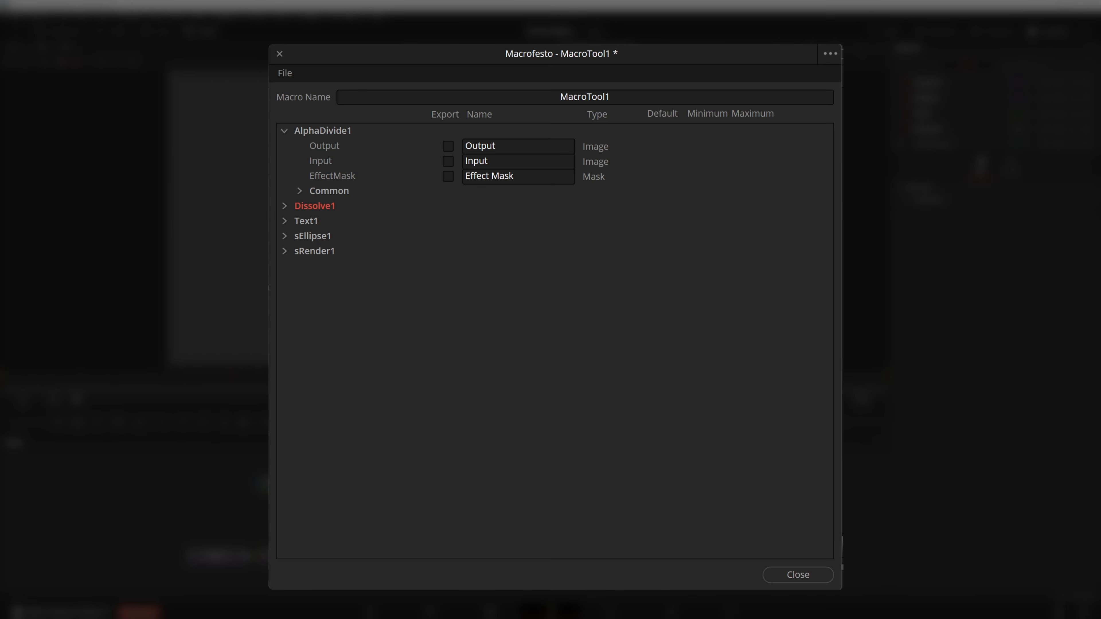
click(287, 207)
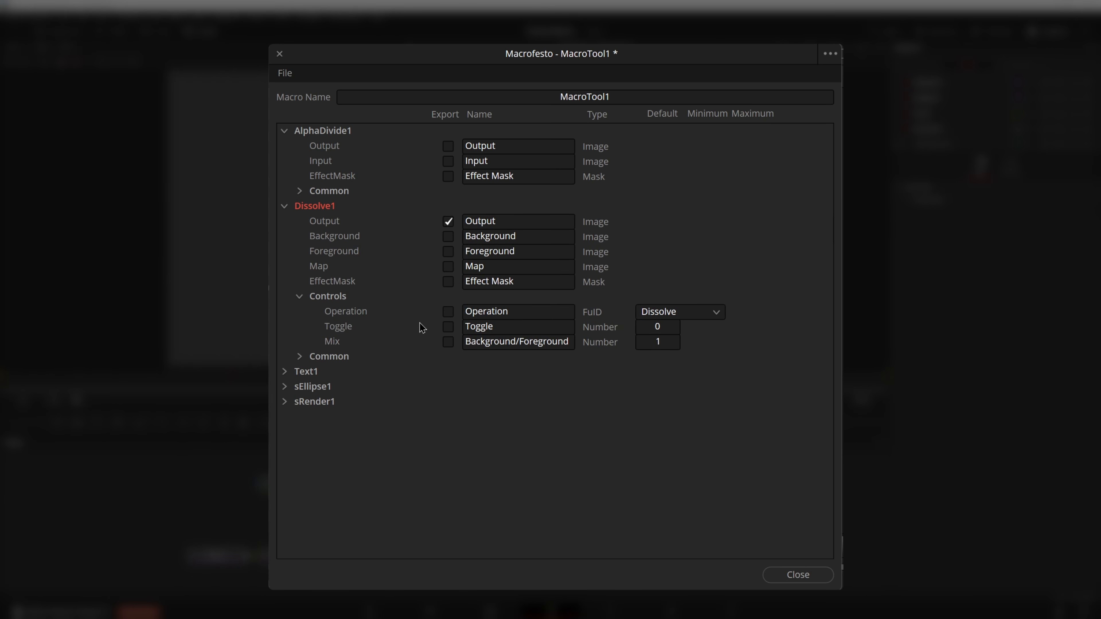
click(448, 342)
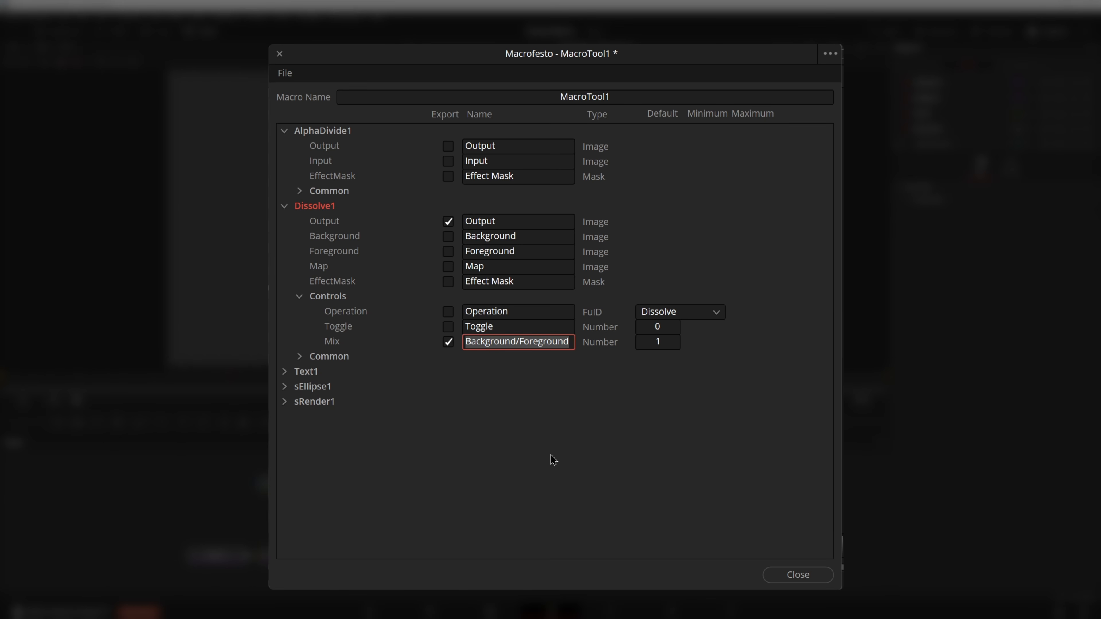
text(Swa)
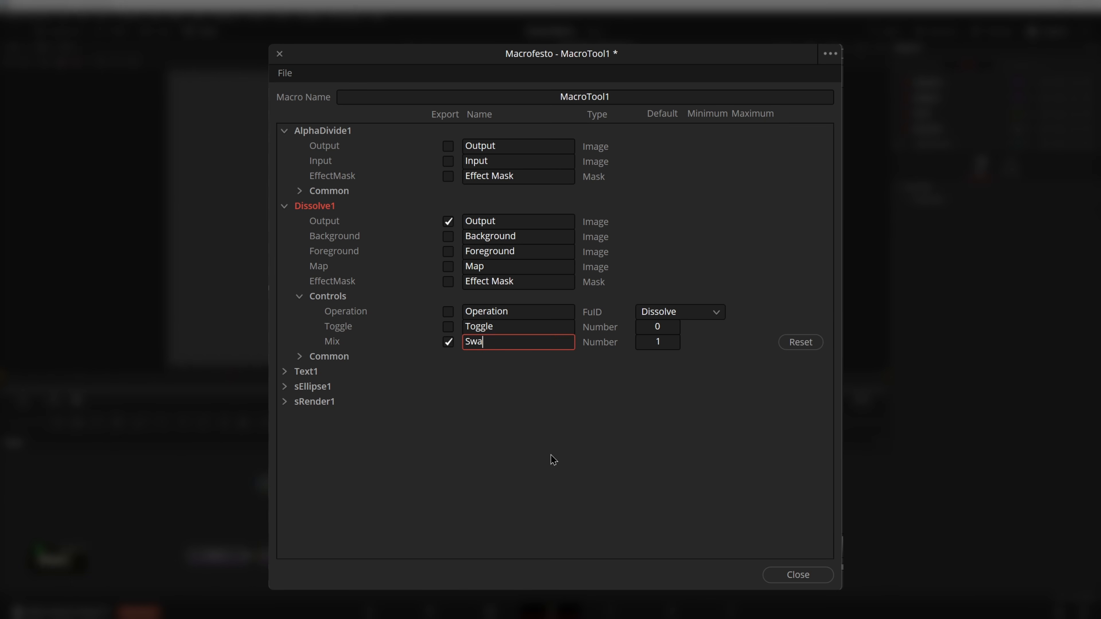
text(p Between)
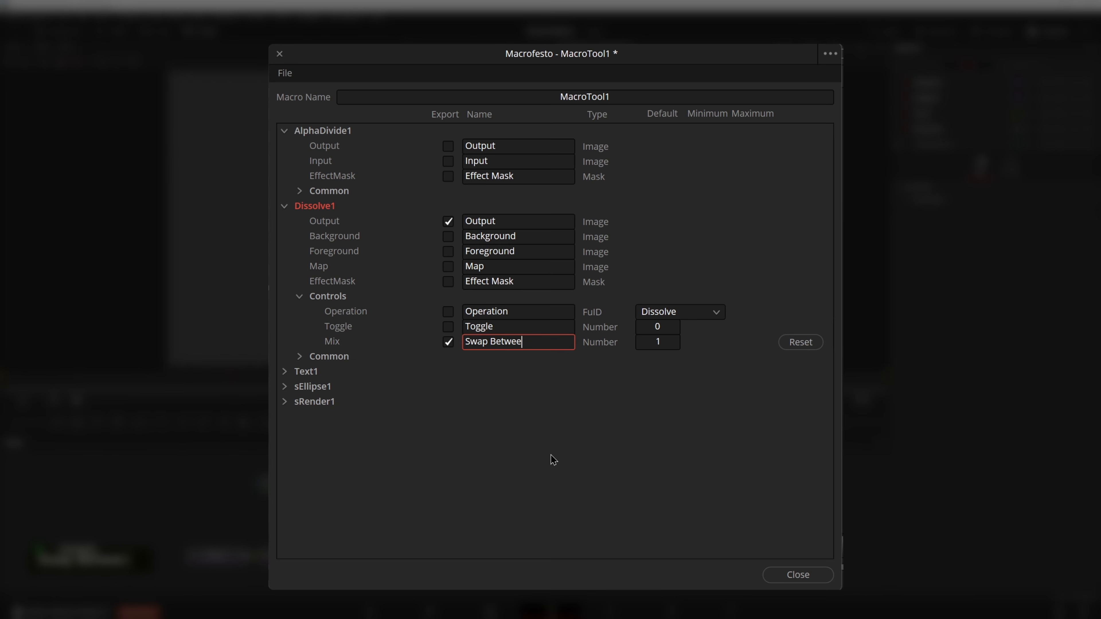
key(Return)
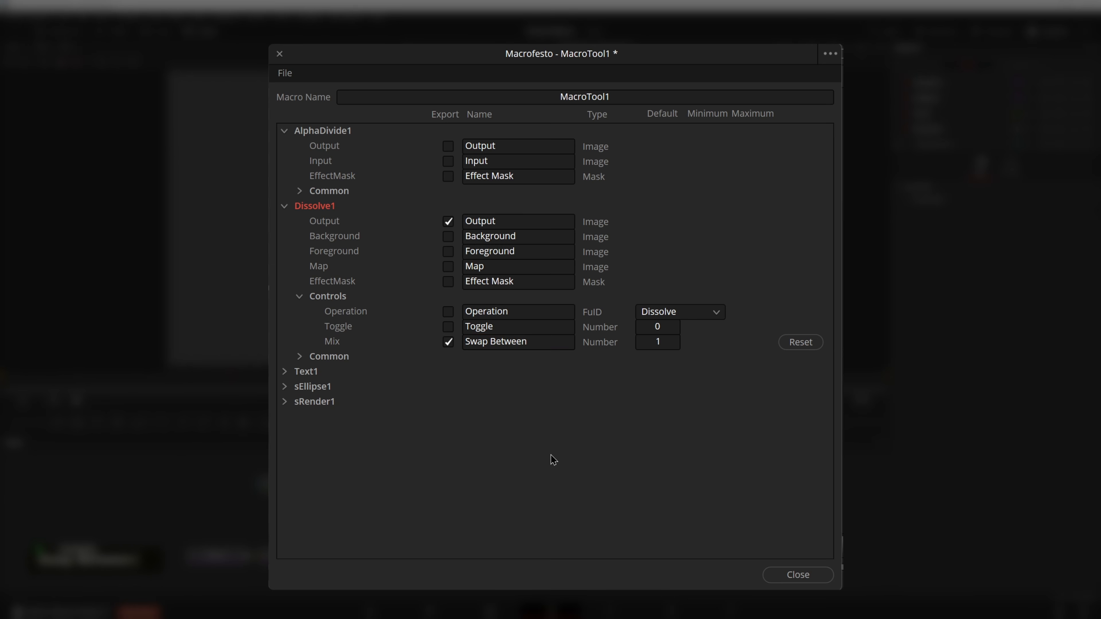
Export Text1's text, font, style, color, size, tracking, line spacing, emphasis and write-on controls in the macro
click(285, 205)
click(285, 131)
click(285, 161)
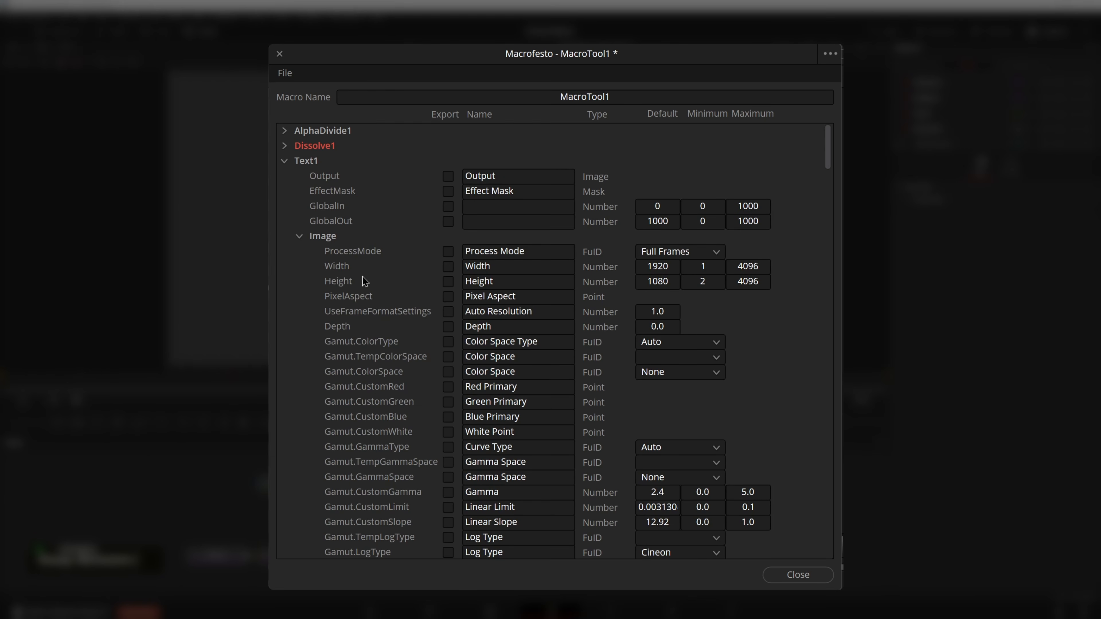
click(299, 238)
click(448, 267)
click(448, 296)
click(448, 312)
click(448, 326)
click(448, 341)
click(448, 356)
scroll(448, 376, down, 4)
scroll(288, 167, up, 4)
click(285, 162)
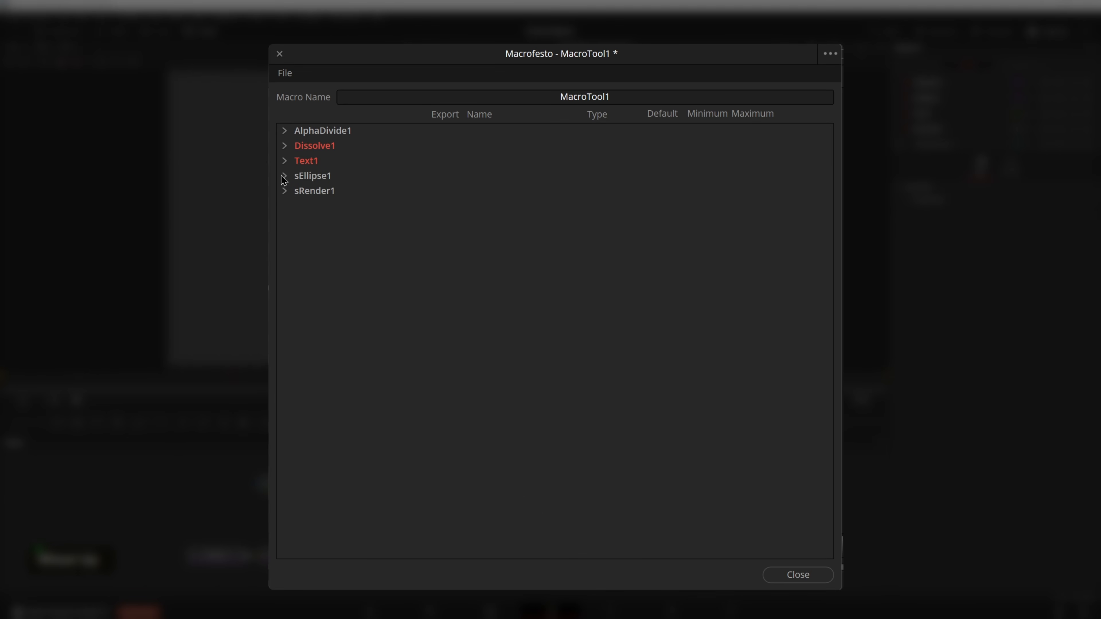
Export sEllipse1's X and Y offset, width, height and angle controls in the macro
click(286, 178)
click(448, 330)
click(448, 343)
Name the macro My Cool Toggle Macro
double_click(614, 103)
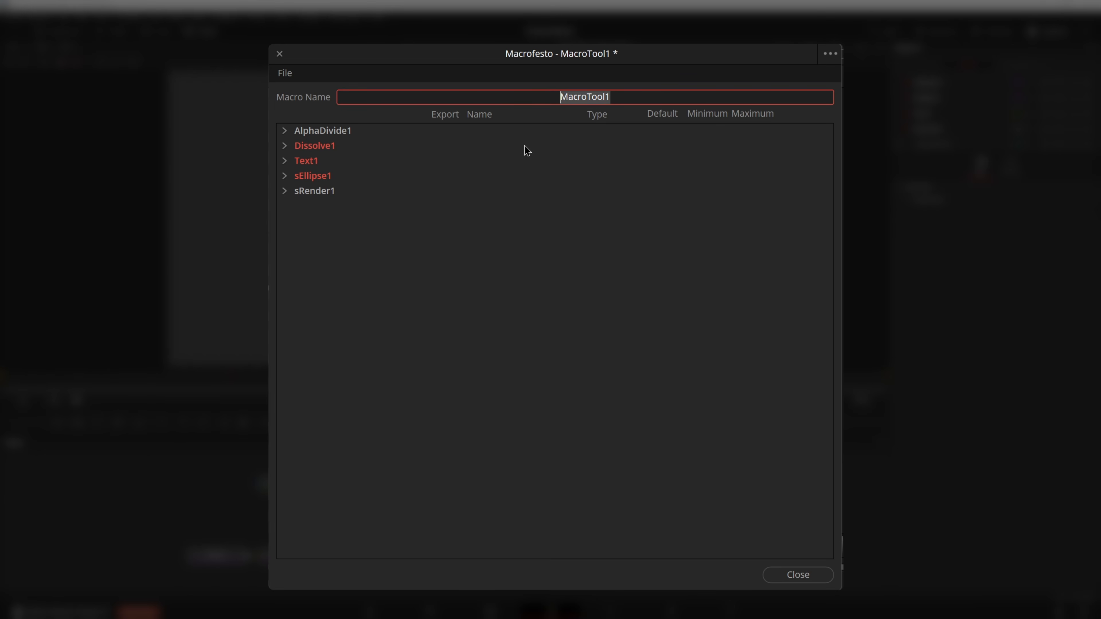
text(My Coo)
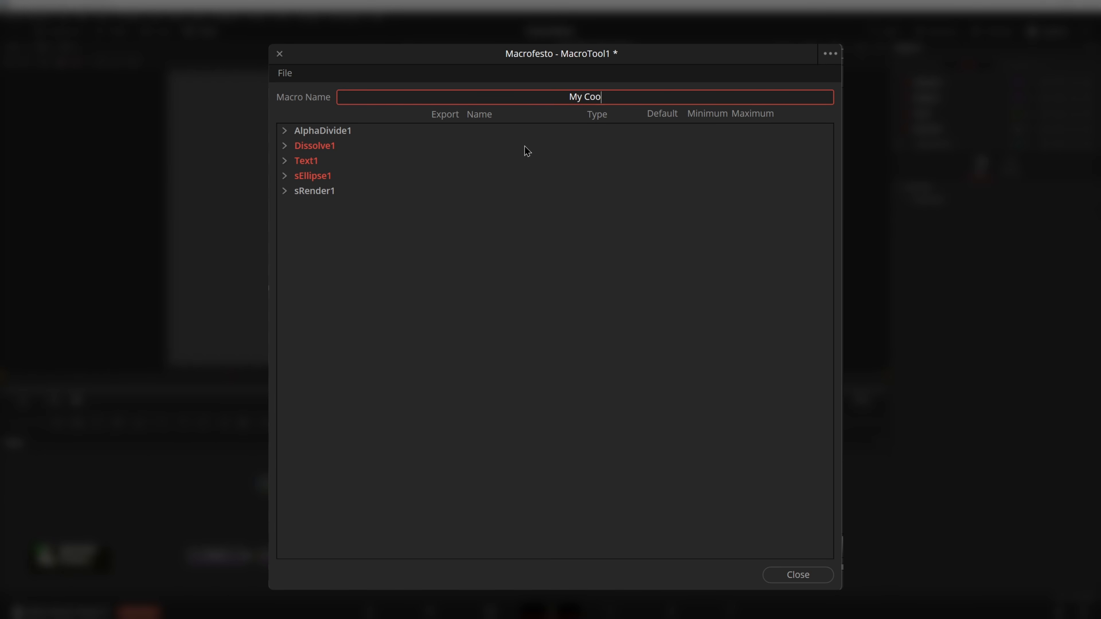
text(l Toggle Mac)
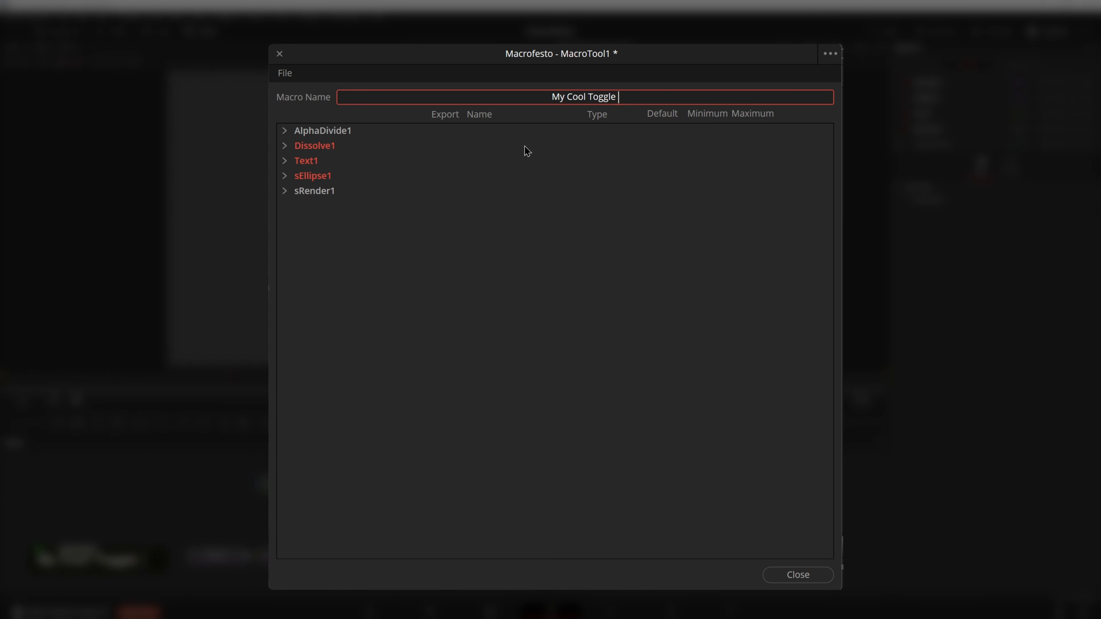
text(ro)
Save the macro as My Cool Toggle Macro.setting in the Fusion Templates folder Edit > Titles > FusionPixelStudios
click(284, 73)
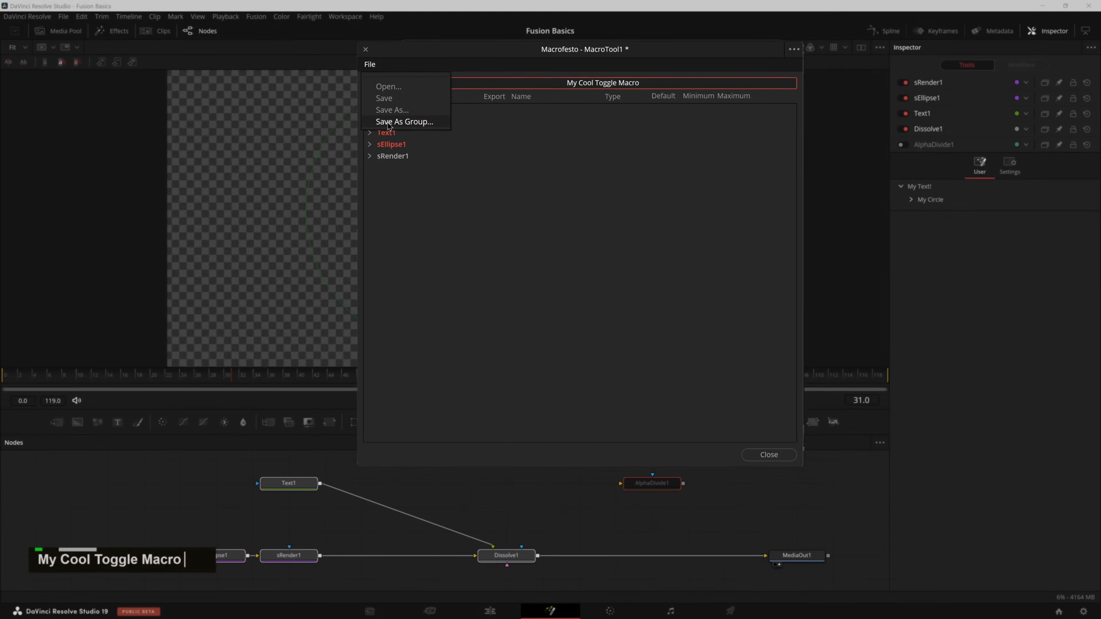
click(313, 132)
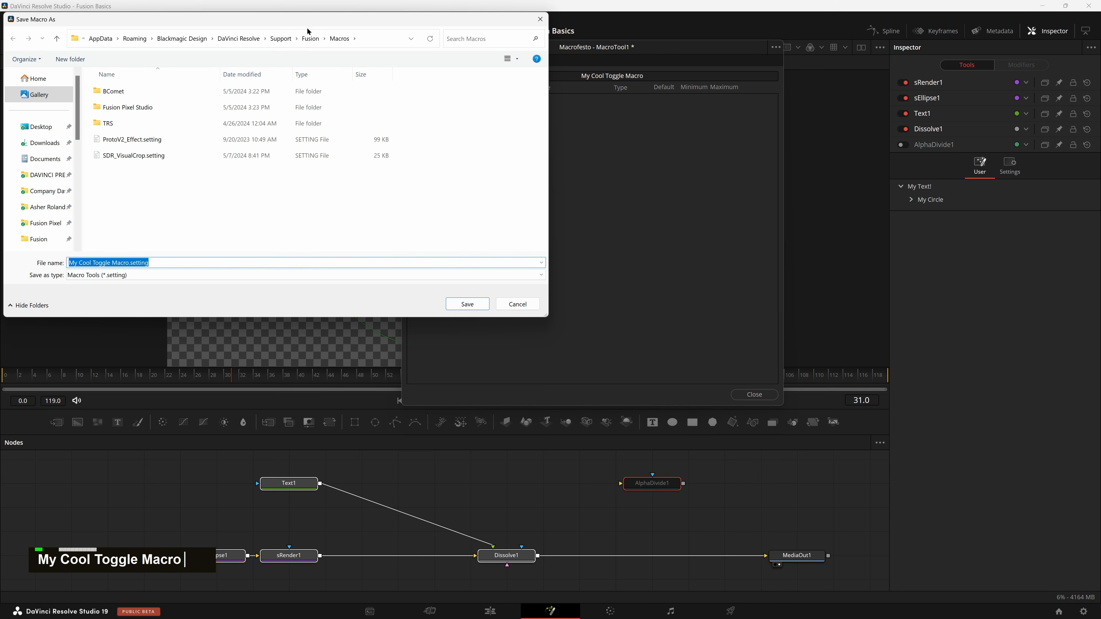
drag(356, 28, 460, 49)
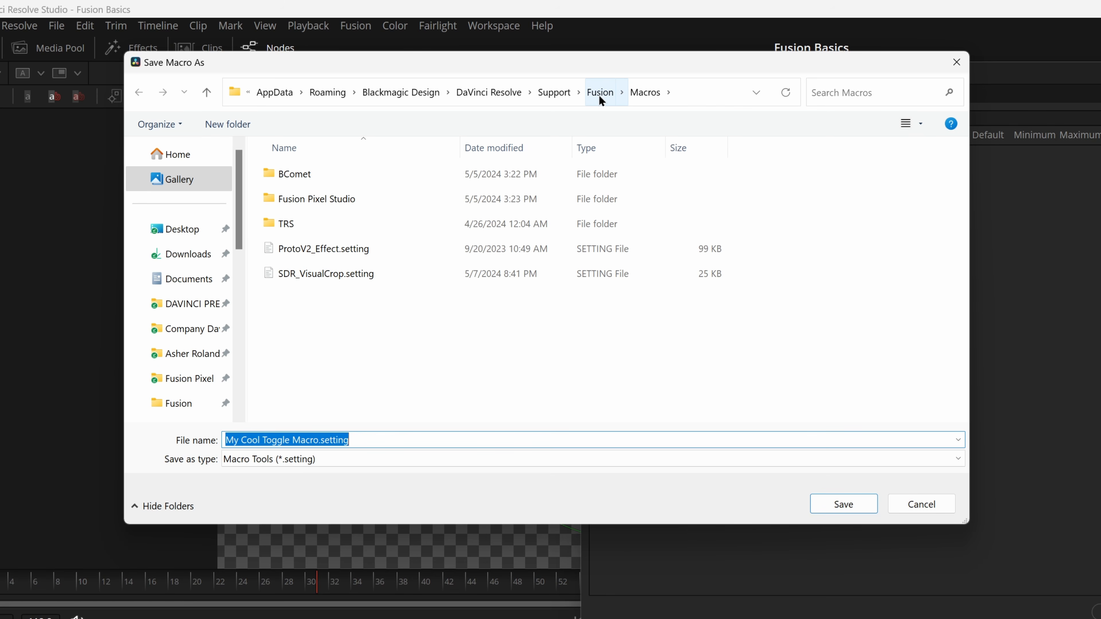
click(599, 94)
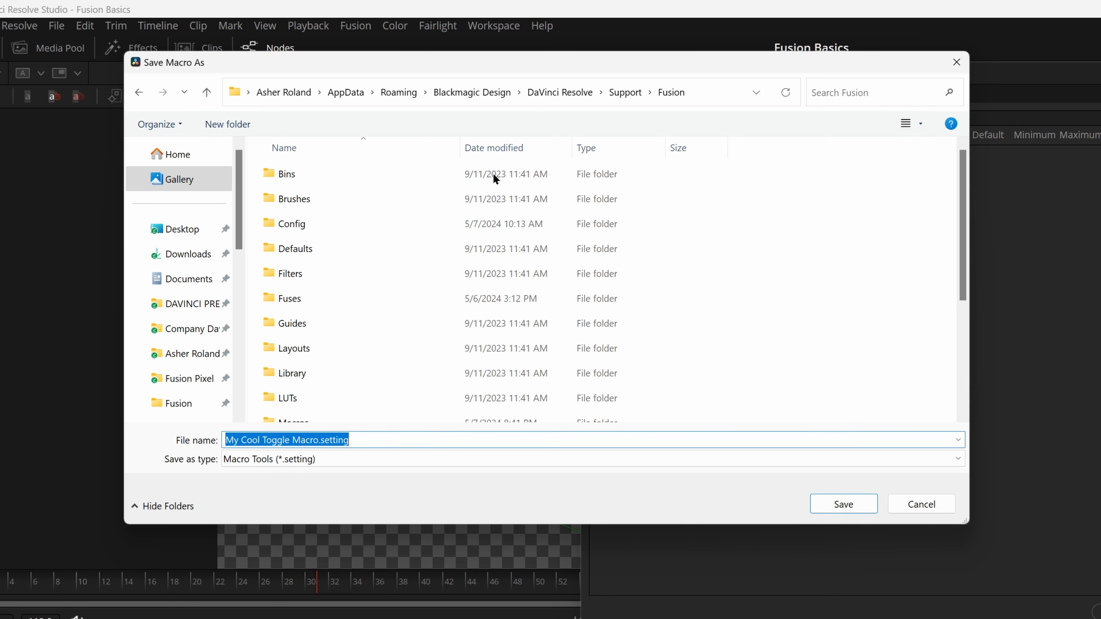
scroll(346, 338, down, 3)
double_click(292, 418)
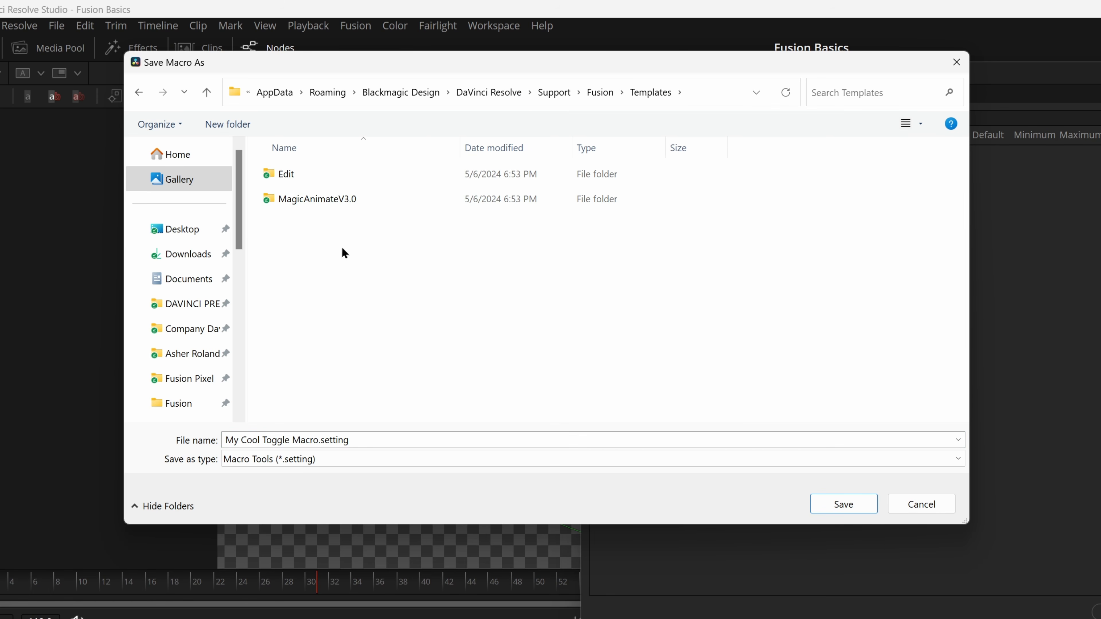
double_click(301, 177)
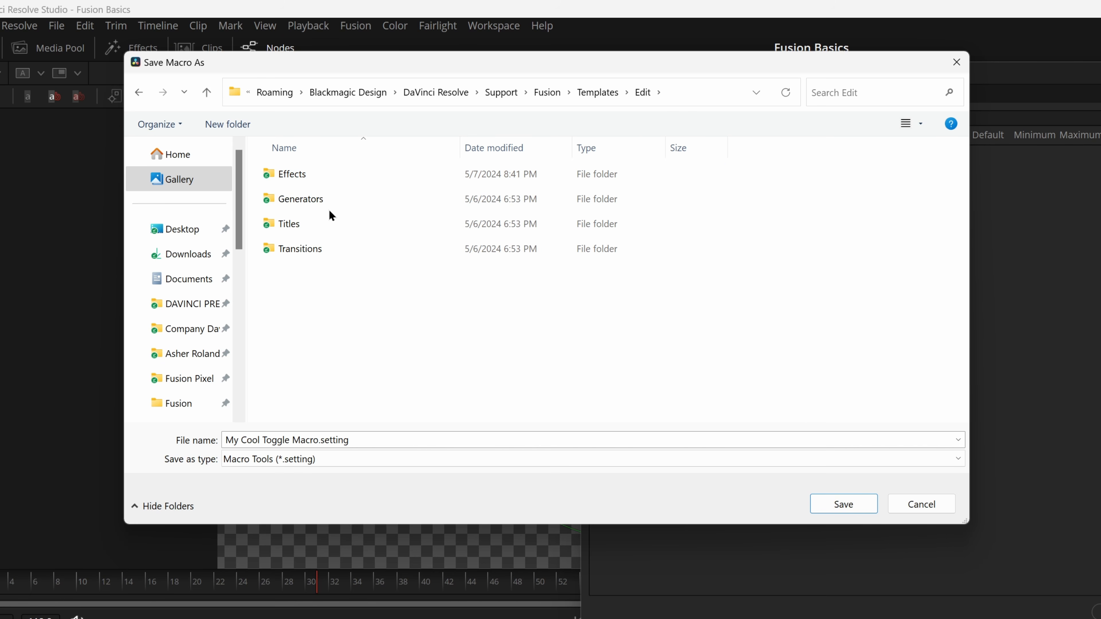
click(310, 254)
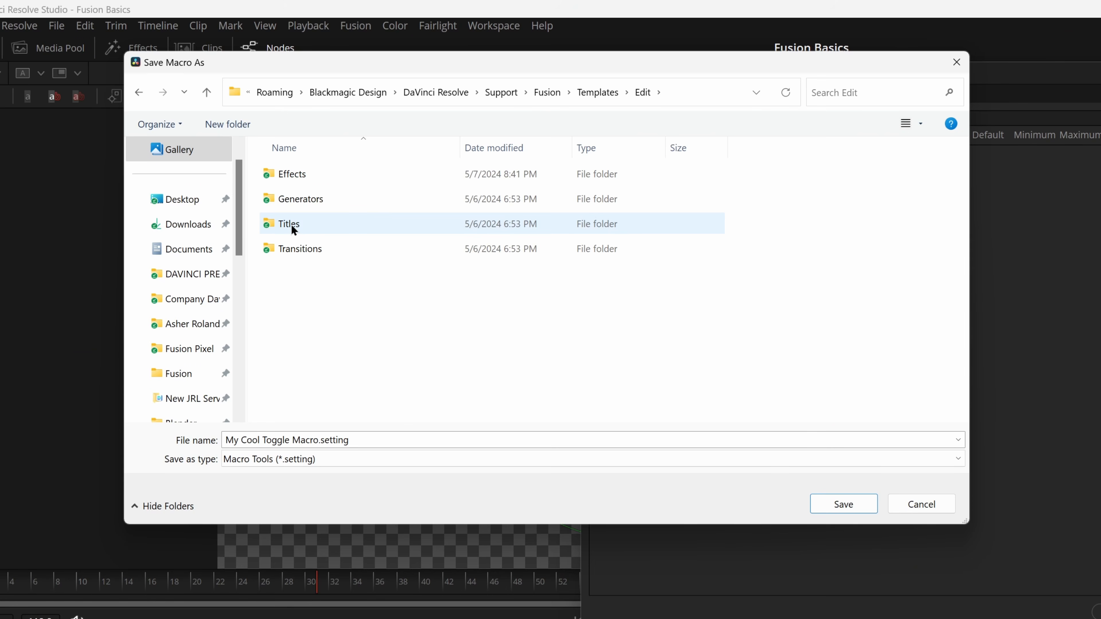
double_click(290, 225)
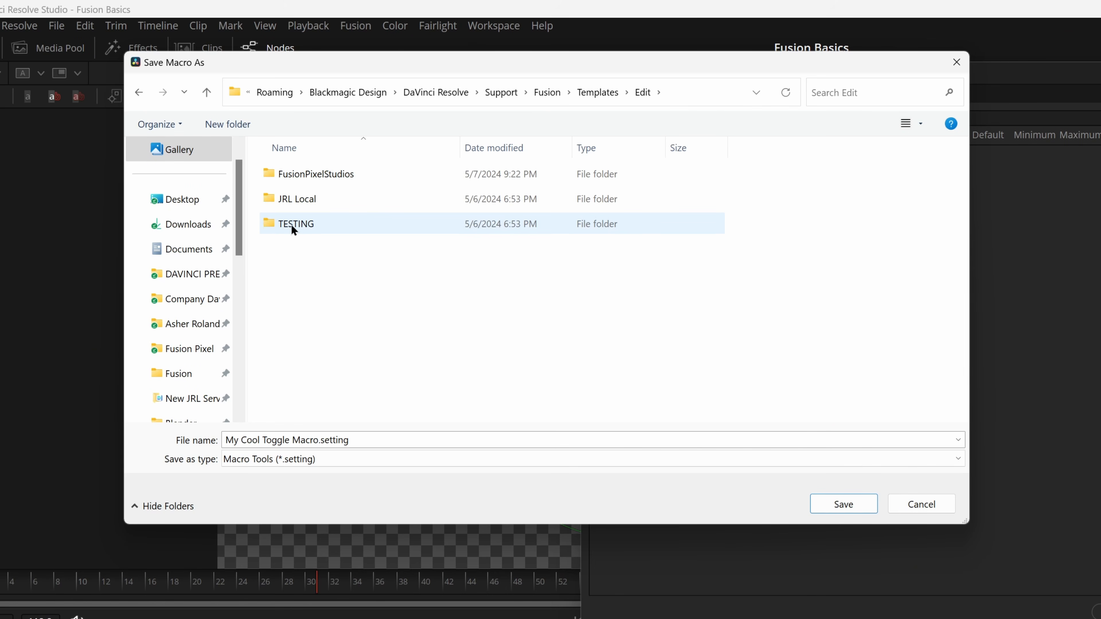
double_click(326, 176)
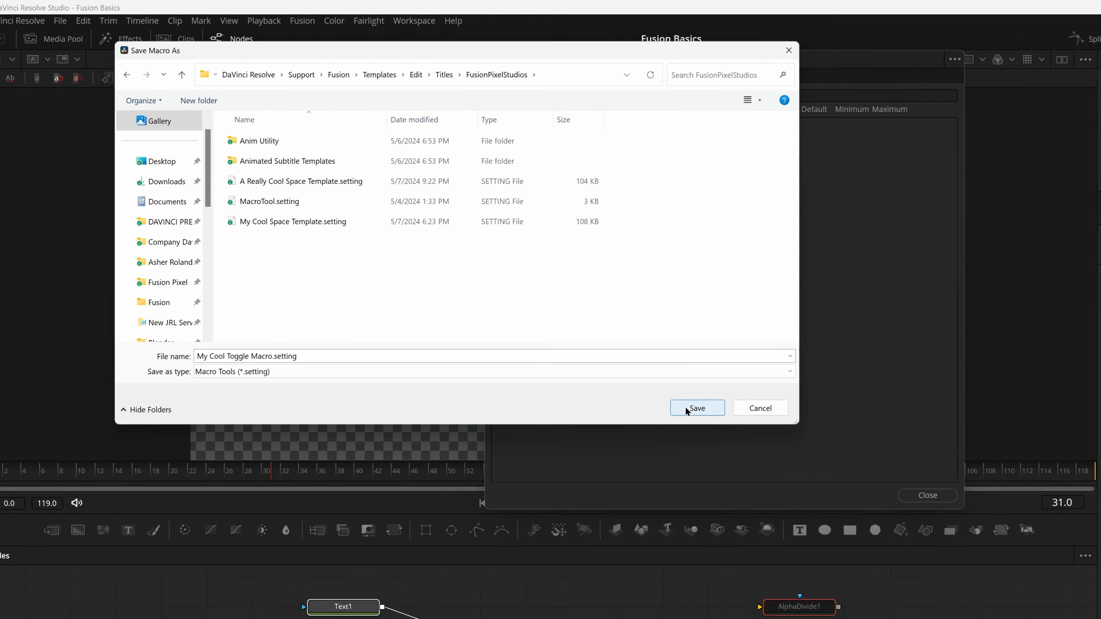
click(828, 502)
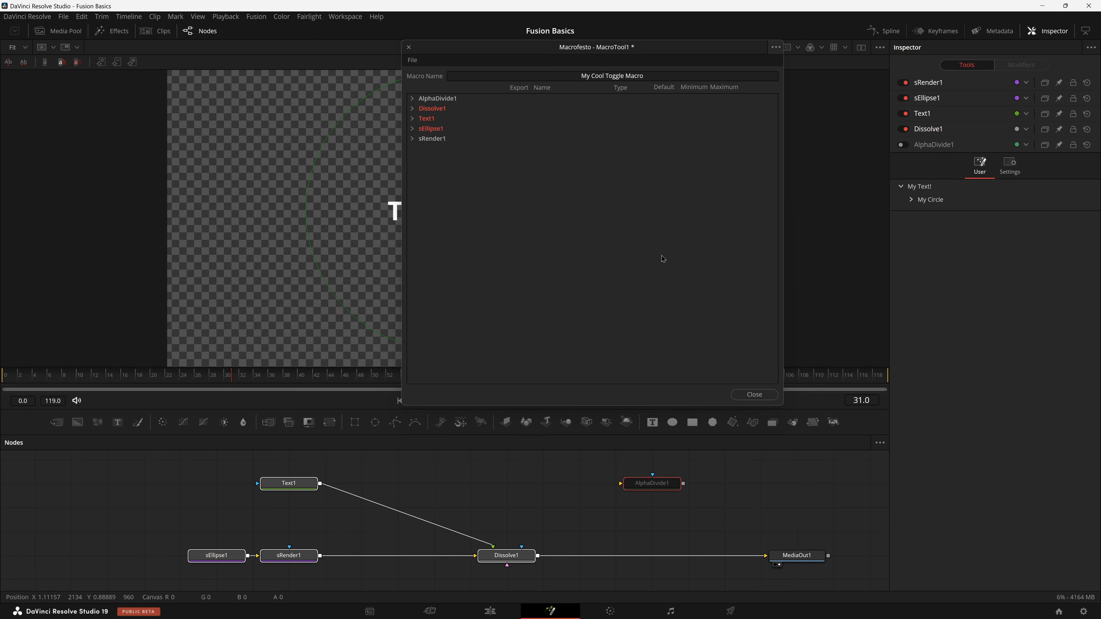
Close the macro editor and disable the Fusion Composition clip on the Edit page timeline
click(409, 46)
double_click(567, 487)
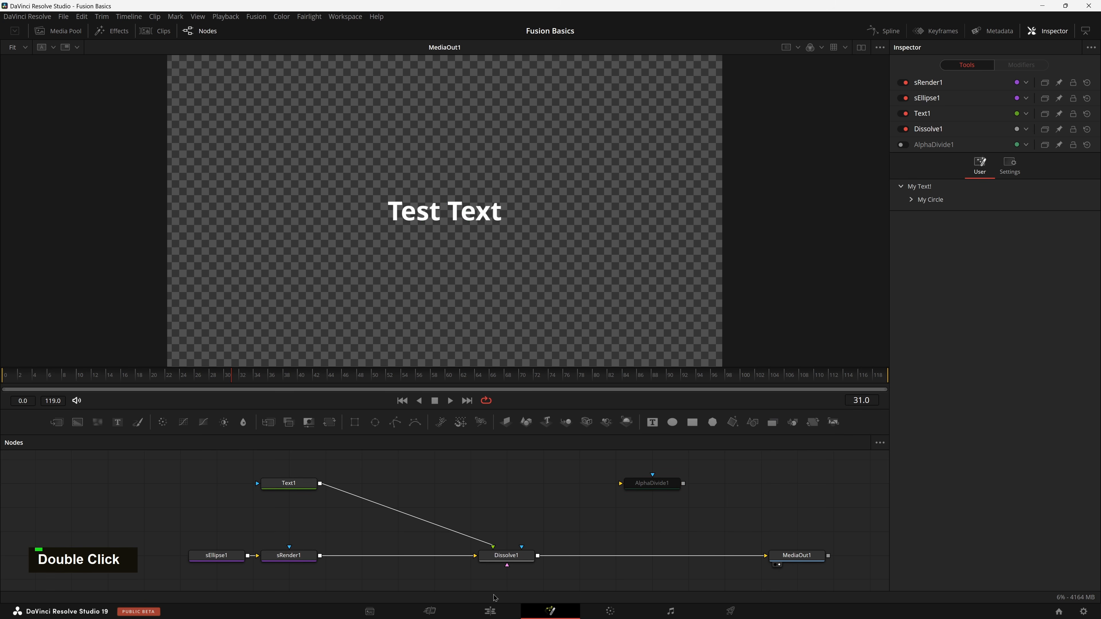
click(490, 611)
key(d)
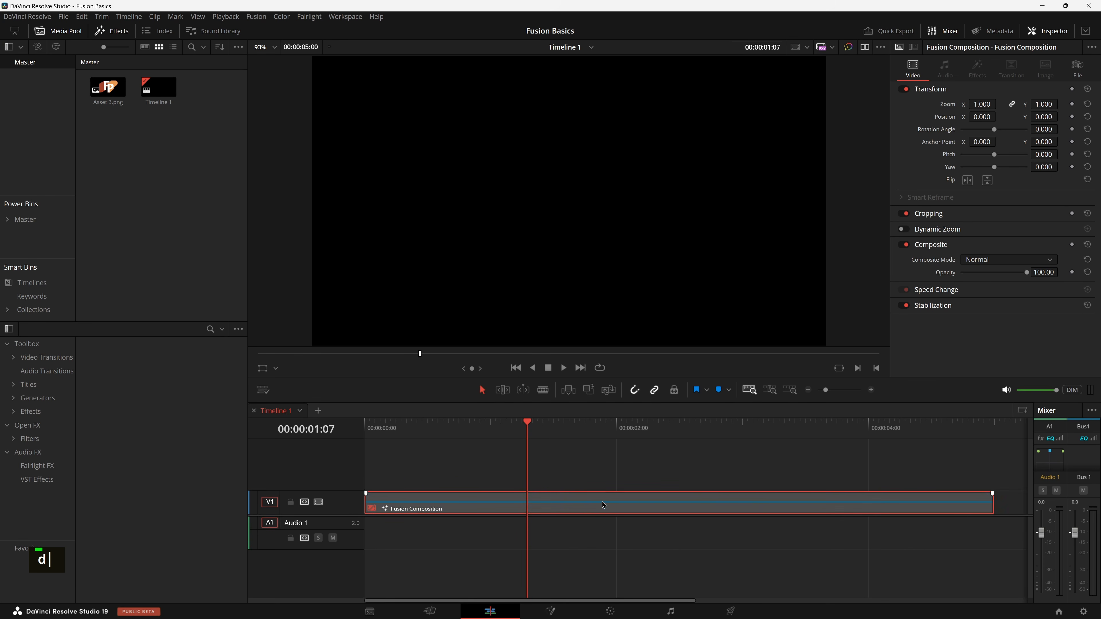
click(612, 481)
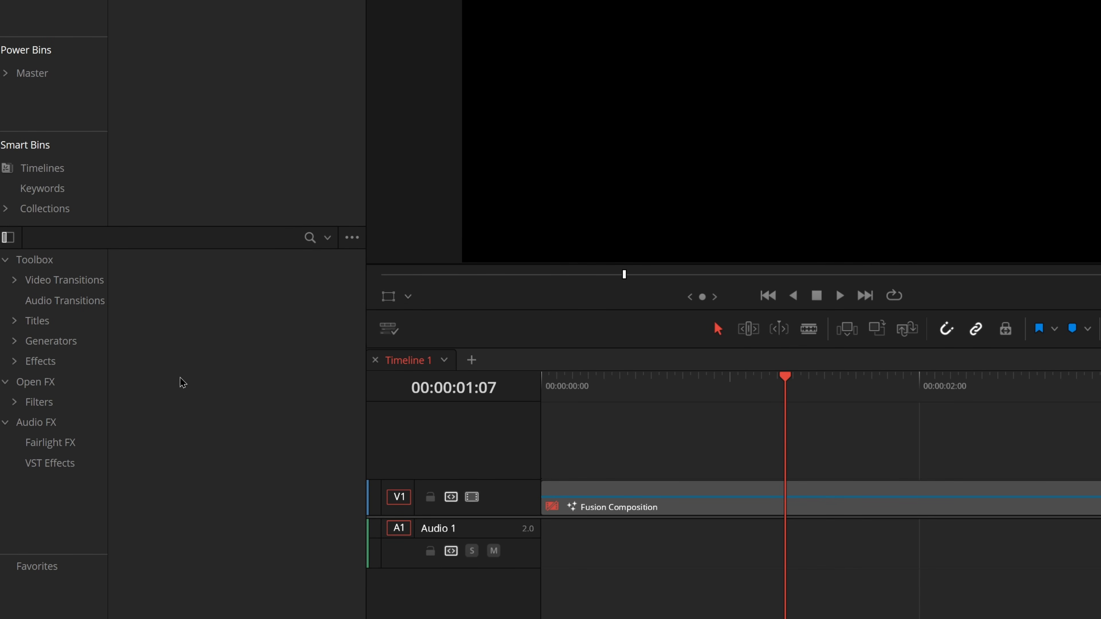
Add the My Cool Toggle Macro title from the FusionPixelStudios titles to the start of the timeline above the Fusion Composition clip
click(16, 321)
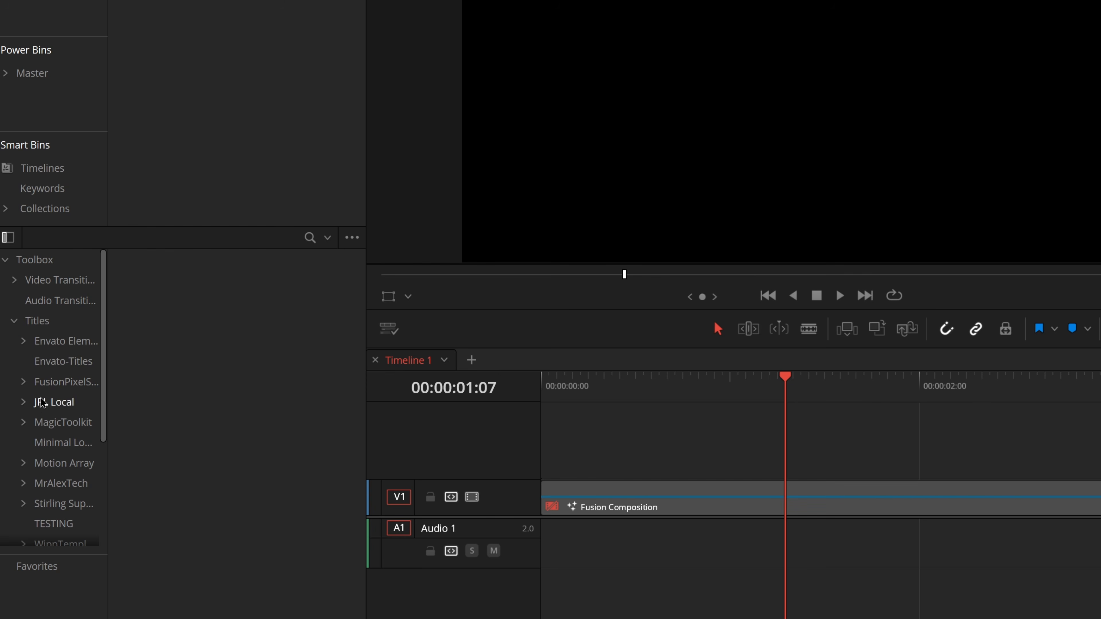
click(63, 382)
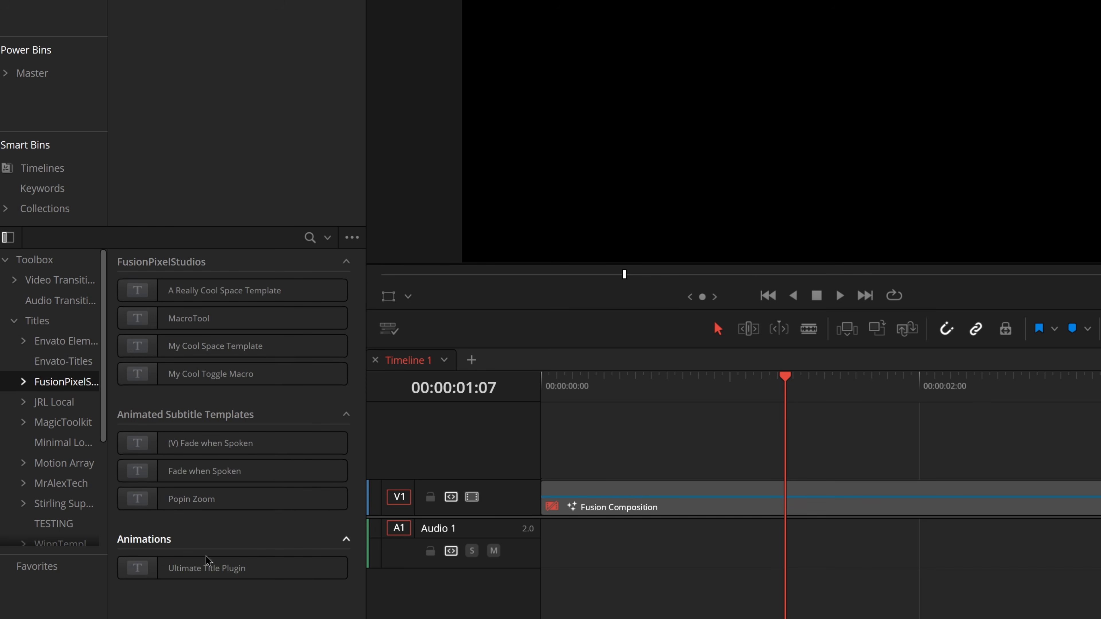
drag(217, 374, 712, 464)
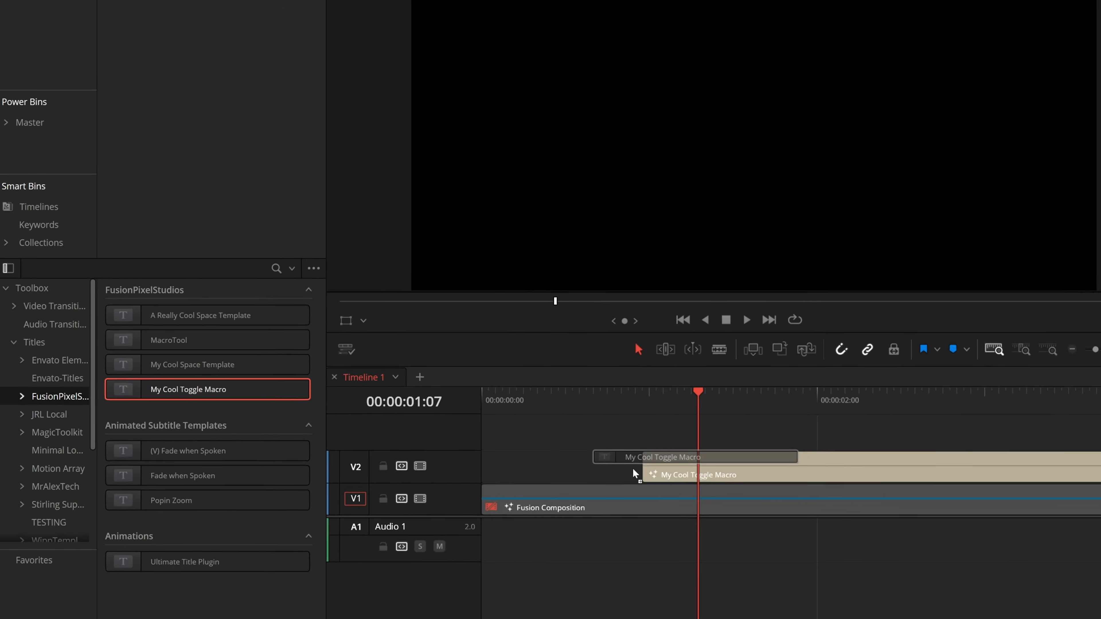
drag(633, 469, 481, 470)
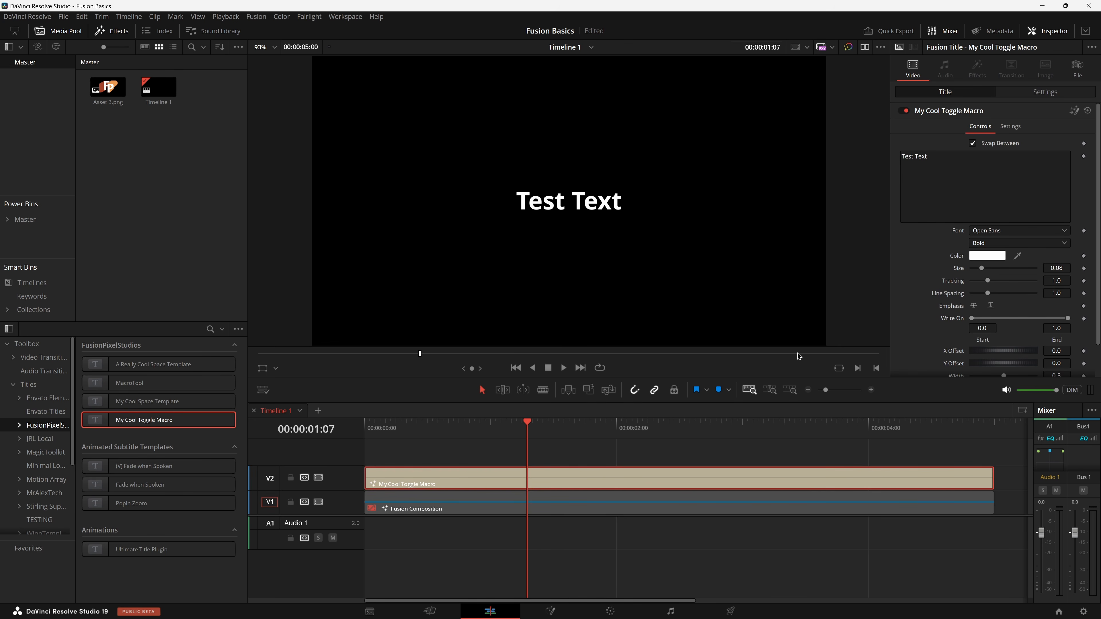
scroll(910, 273, down, 1)
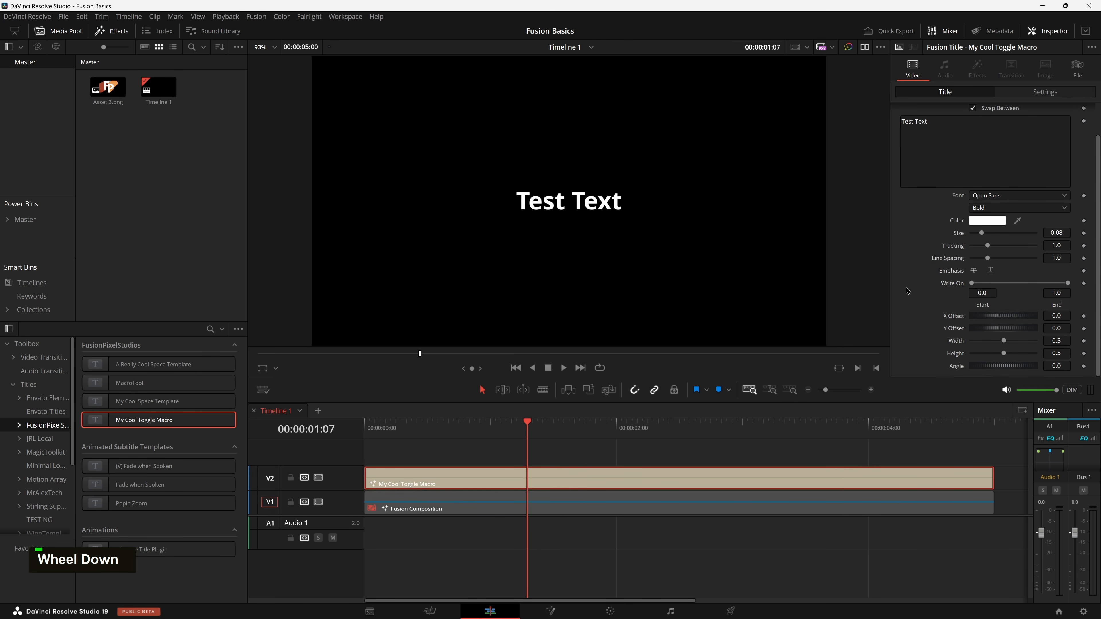
Search Windows for %appdata% and open the AppData Roaming folder in File Explorer
scroll(908, 291, up, 1)
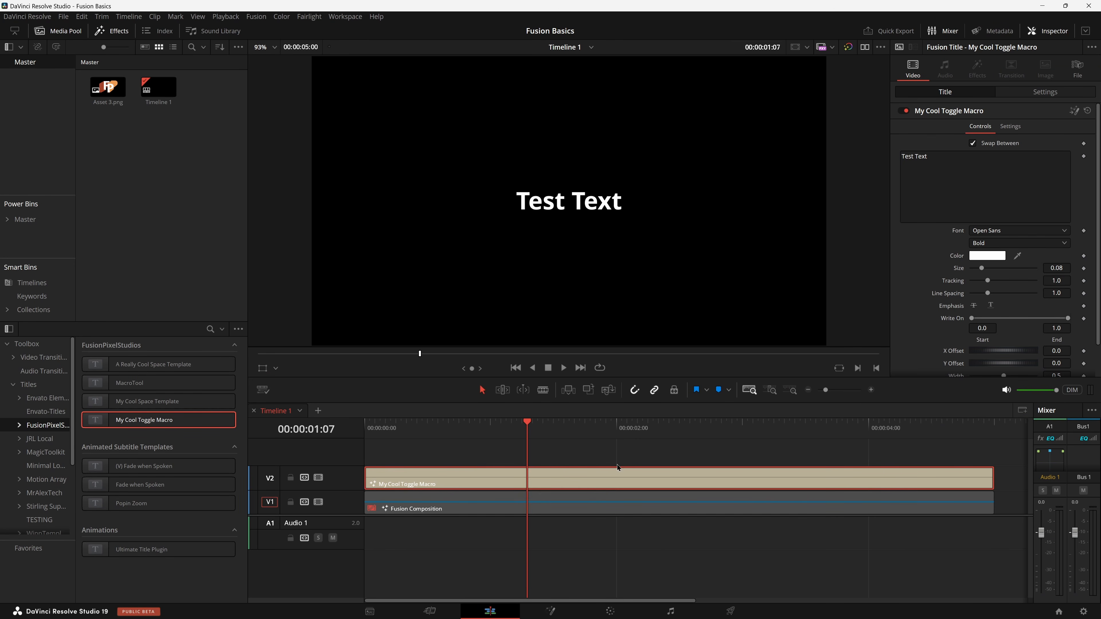
click(583, 467)
key(super)
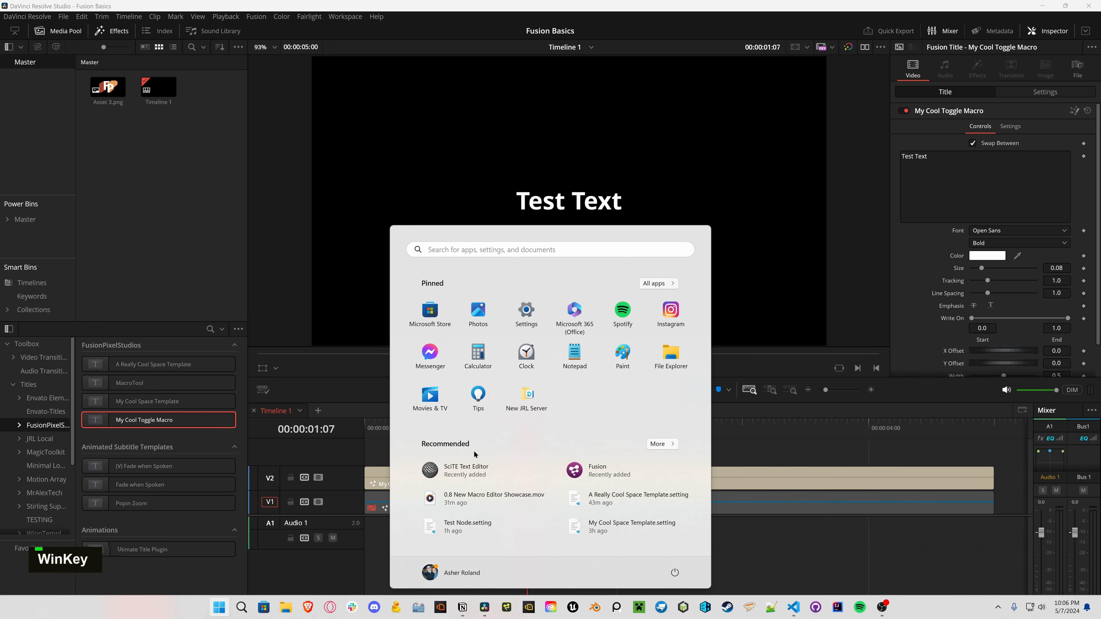
click(456, 249)
key(shift)
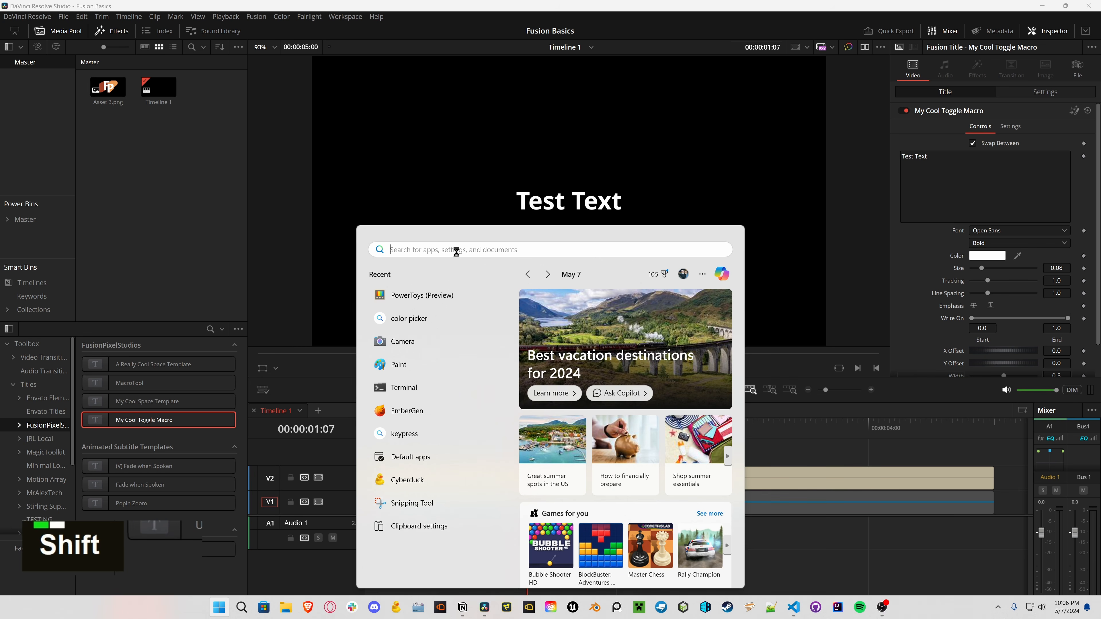
text(%appdata)
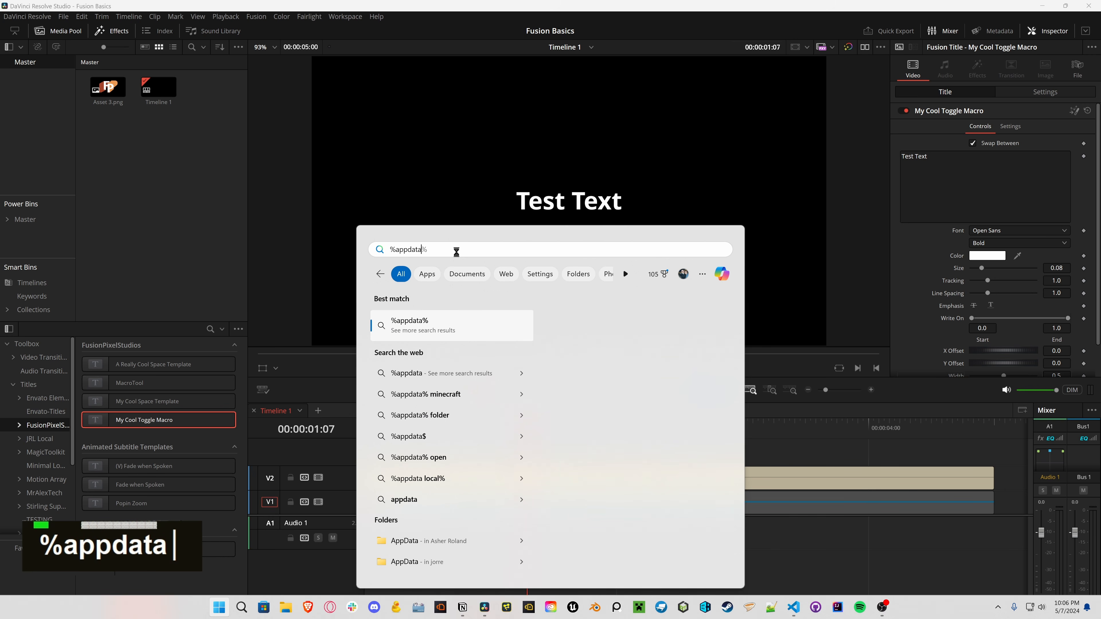
key(Return)
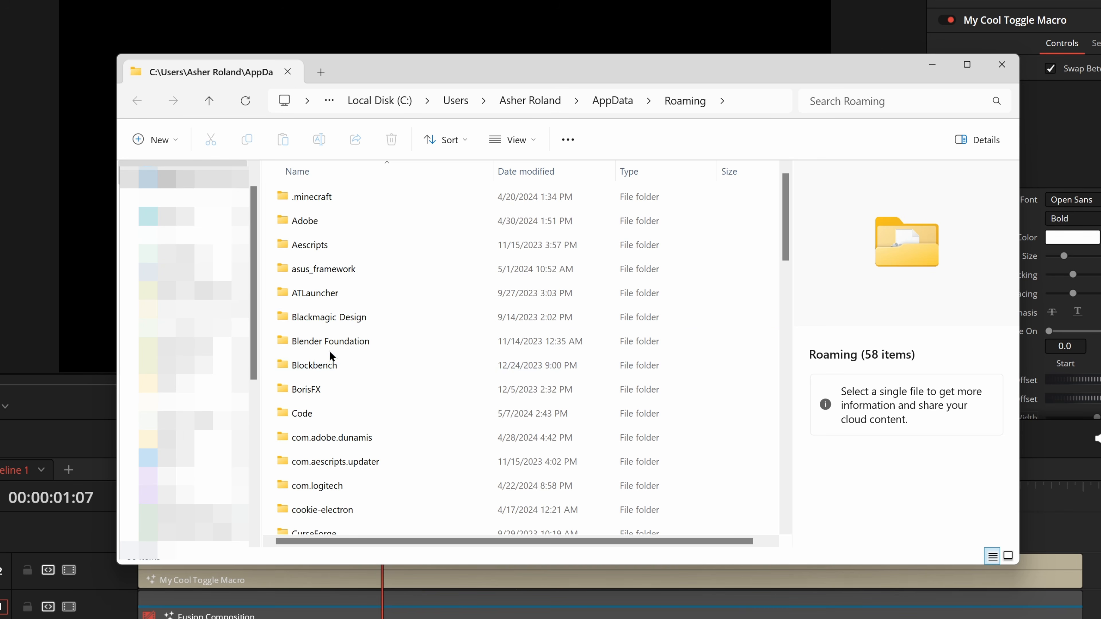
Browse to Blackmagic Design > DaVinci Resolve > Support > Fusion > Templates > Edit > Titles > FusionPixelStudios
double_click(337, 323)
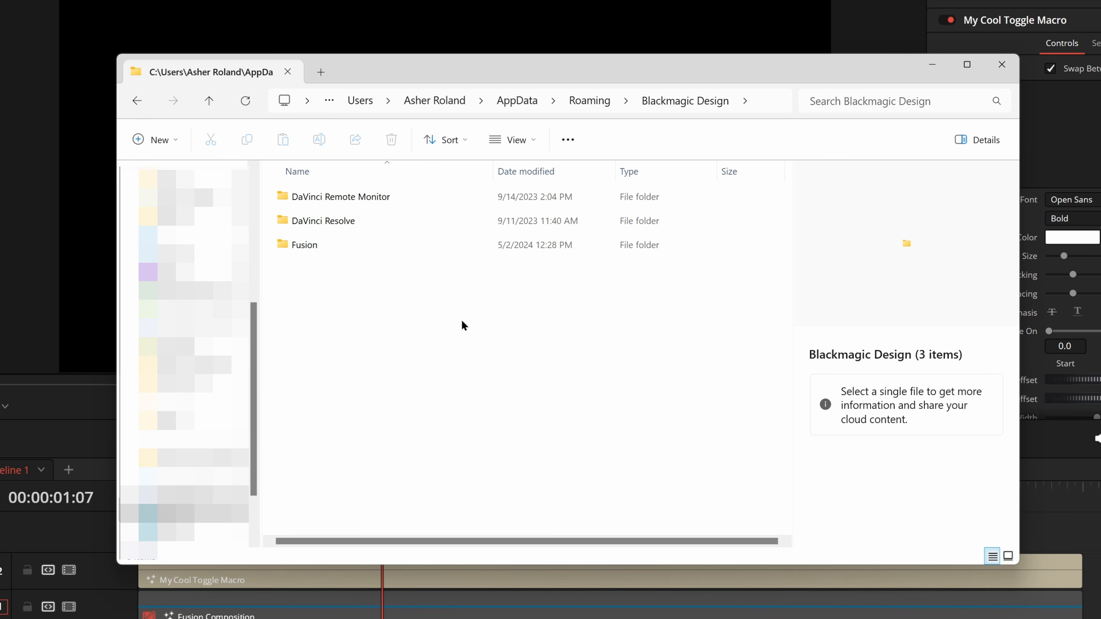
double_click(331, 222)
double_click(373, 222)
double_click(315, 341)
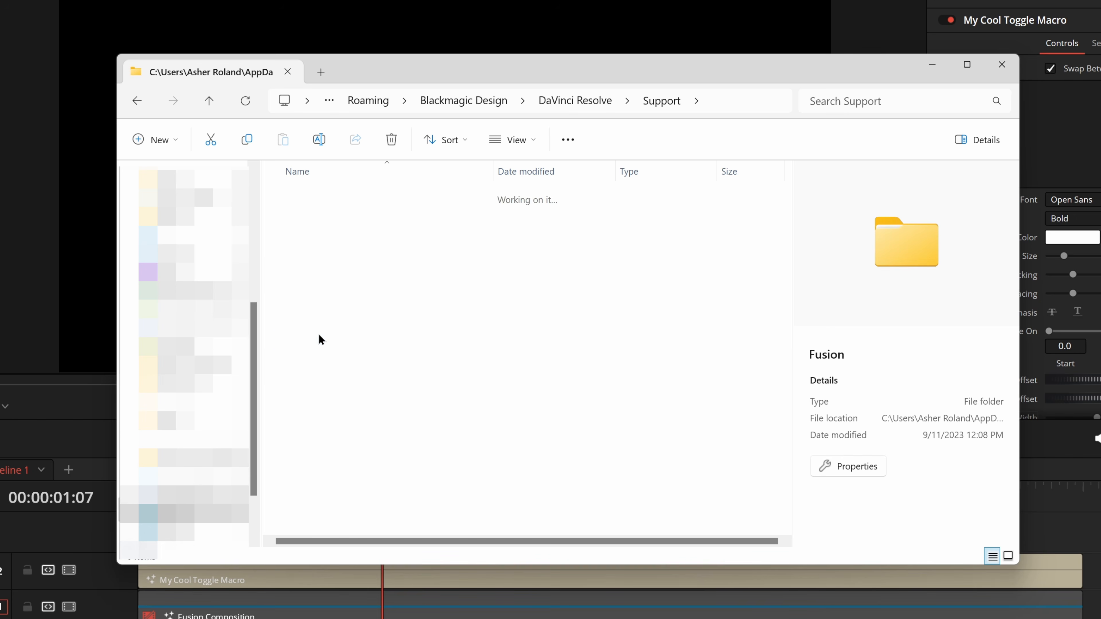
scroll(419, 404, down, 2)
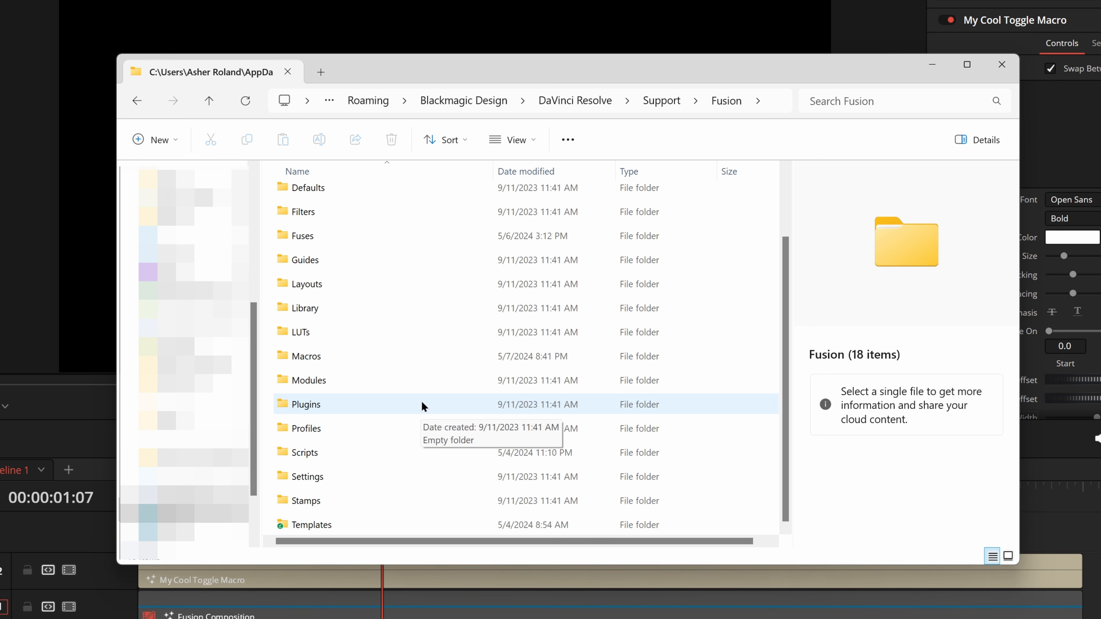
double_click(312, 524)
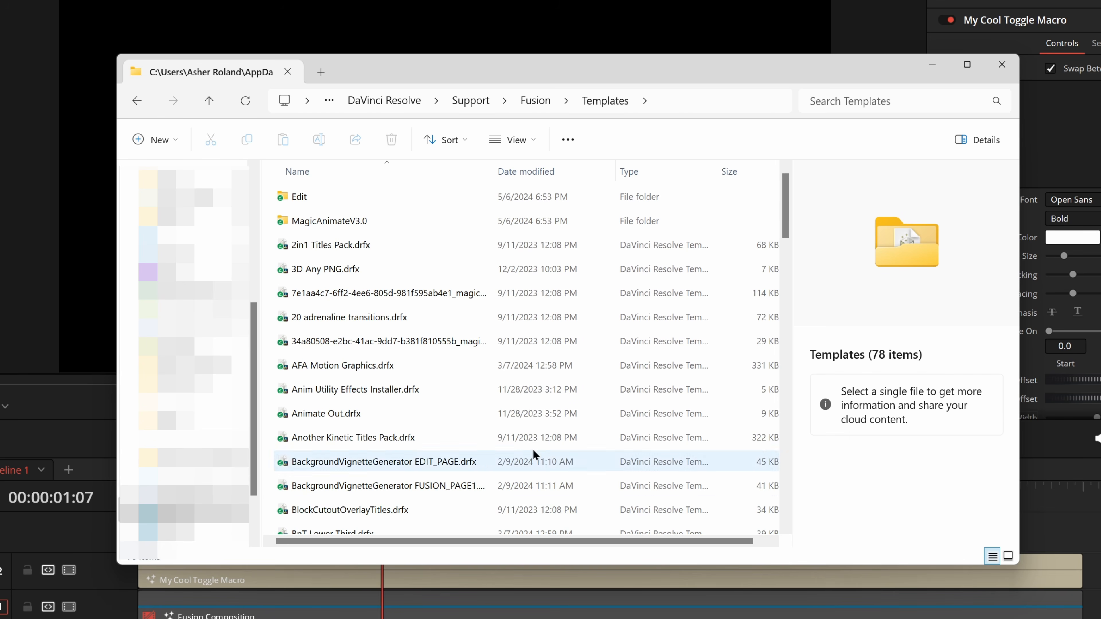
double_click(315, 204)
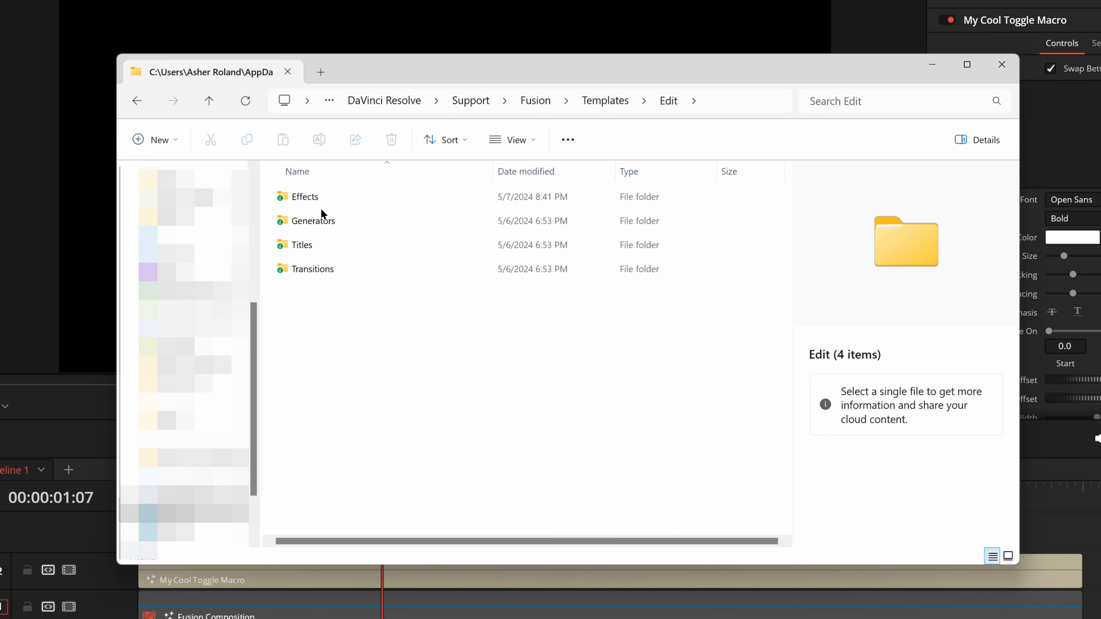
double_click(315, 244)
double_click(451, 196)
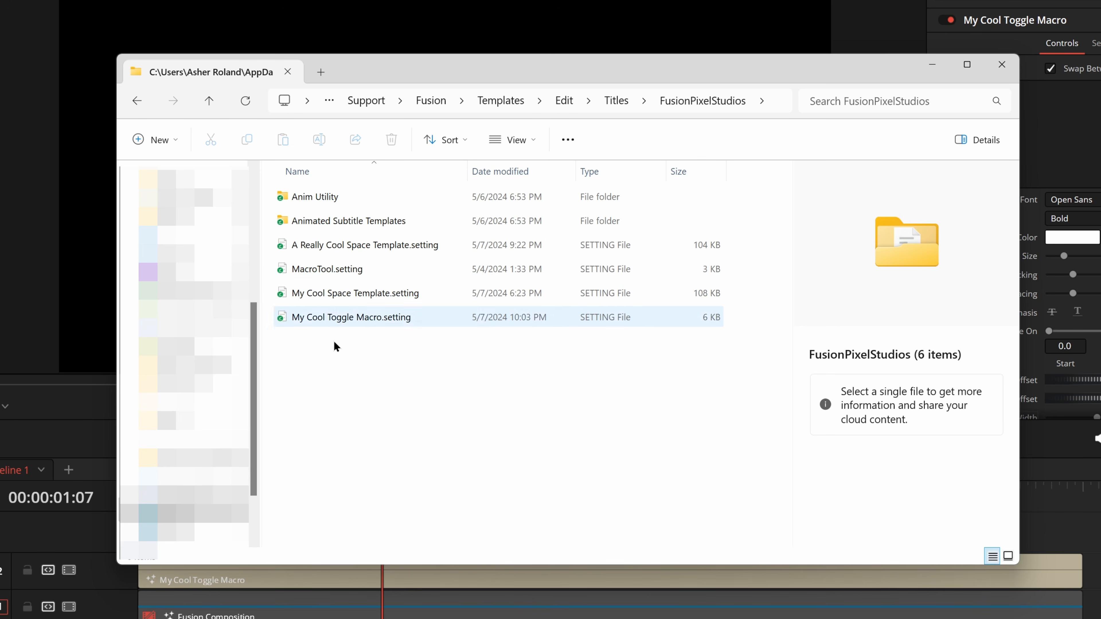
Open My Cool Toggle Macro.setting in Visual Studio Code and look over its InstanceInput entries
click(332, 319)
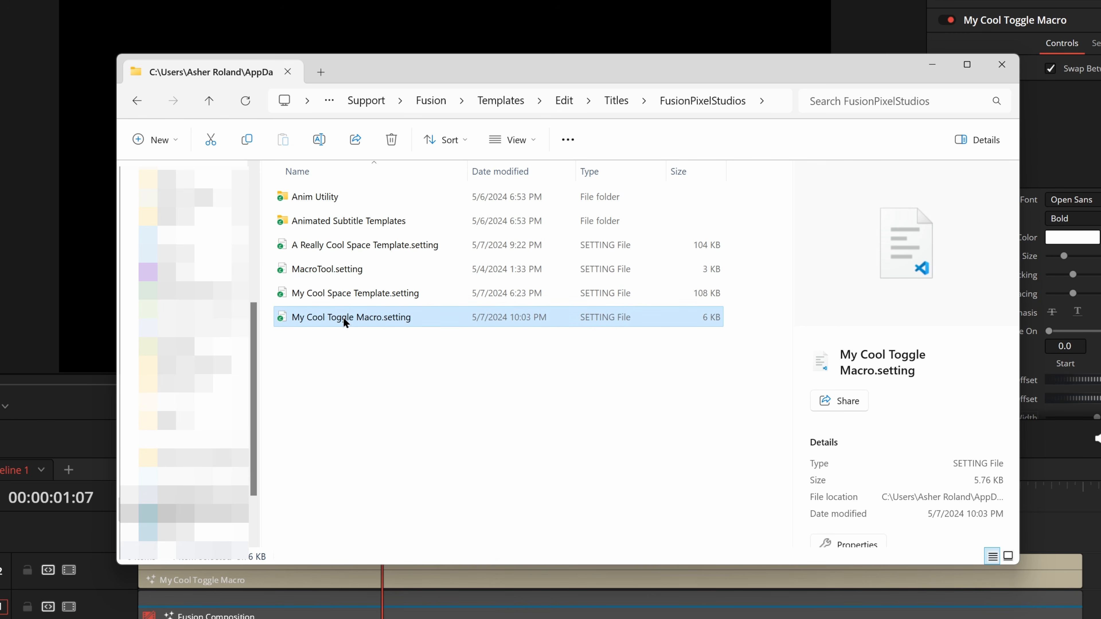
right_click(345, 322)
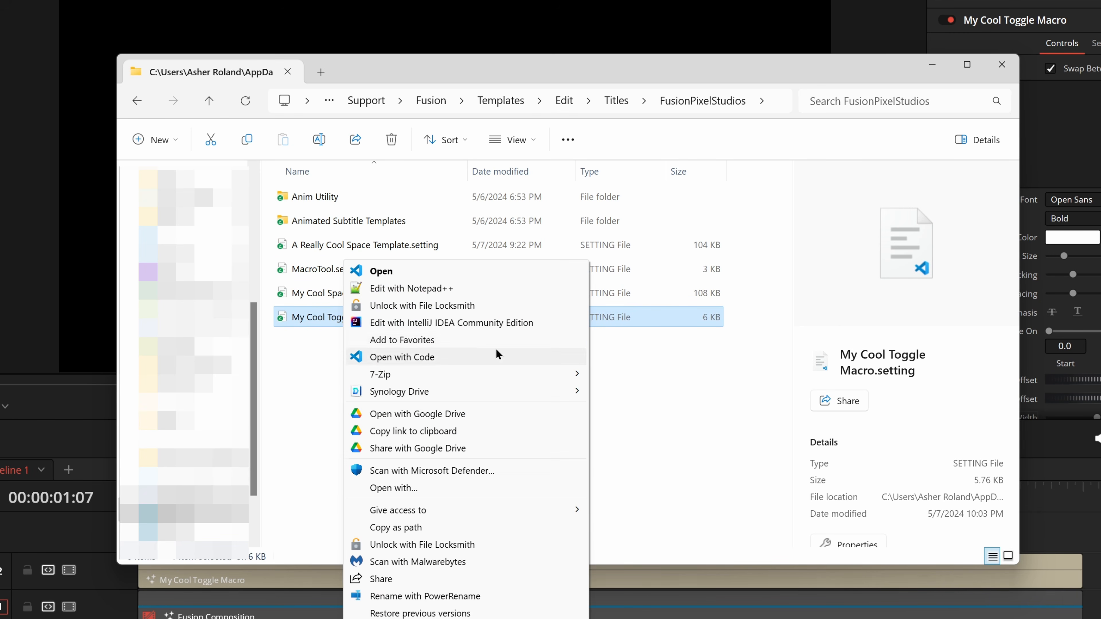
click(402, 359)
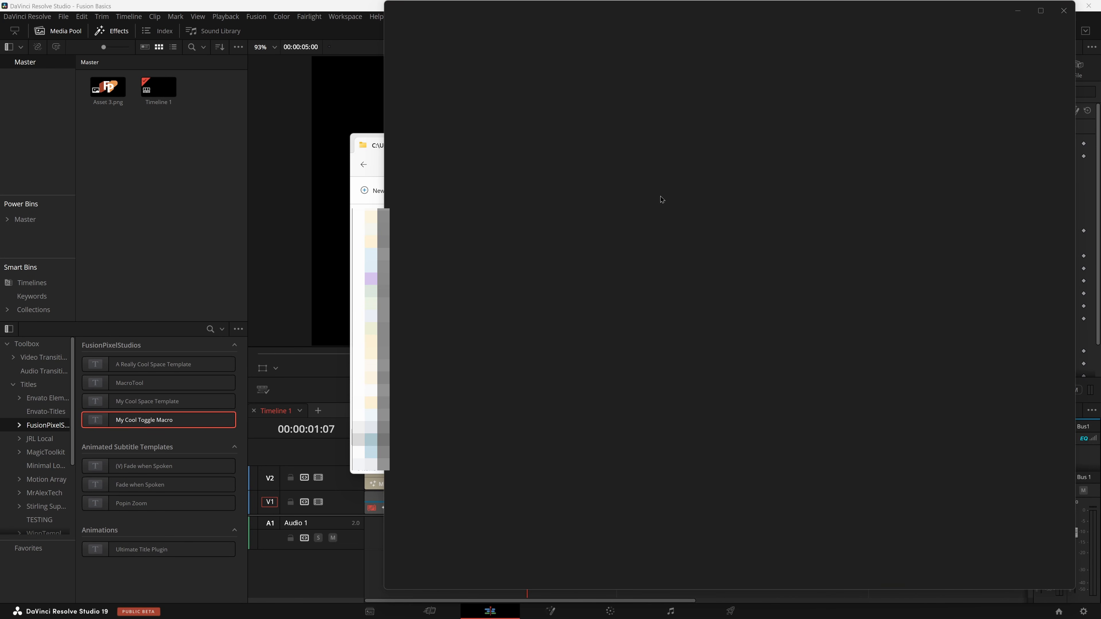
scroll(538, 258, down, 2)
scroll(539, 258, down, 3)
double_click(273, 368)
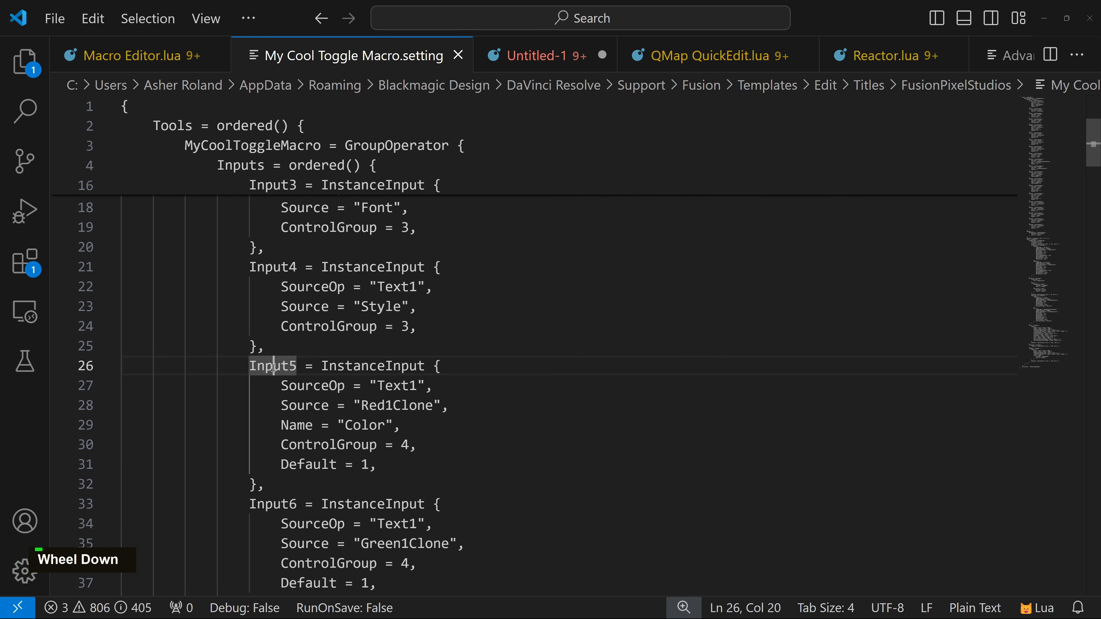
click(471, 368)
Copy the tool name AlphaDivide1 from the macro's Tools section and park it after the GroupOperator opening brace
scroll(472, 373, down, 10)
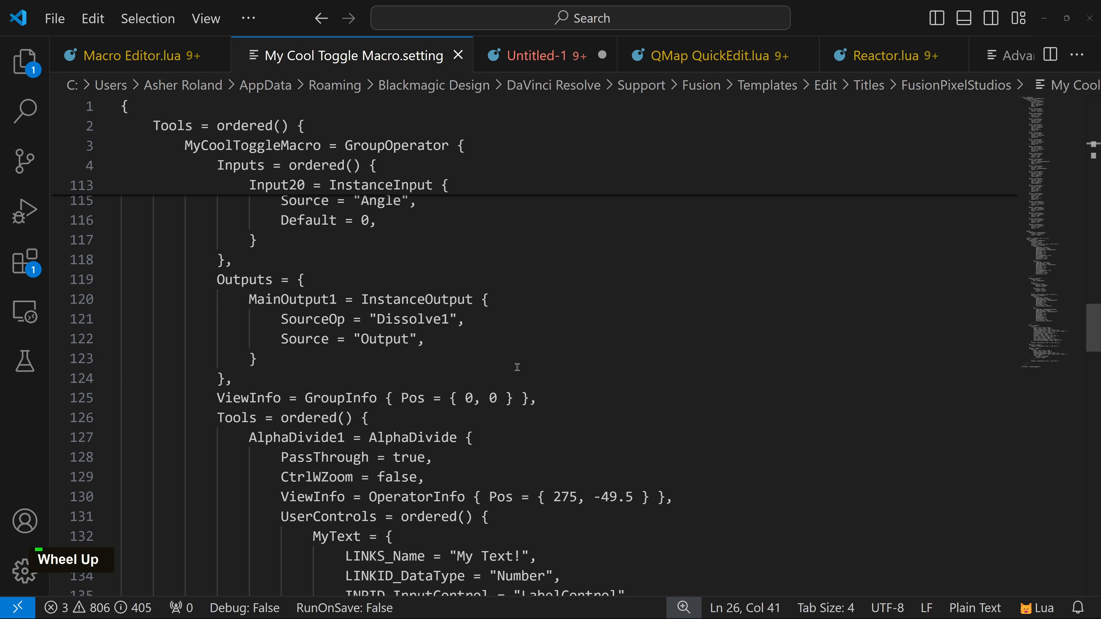
scroll(417, 412, down, 1)
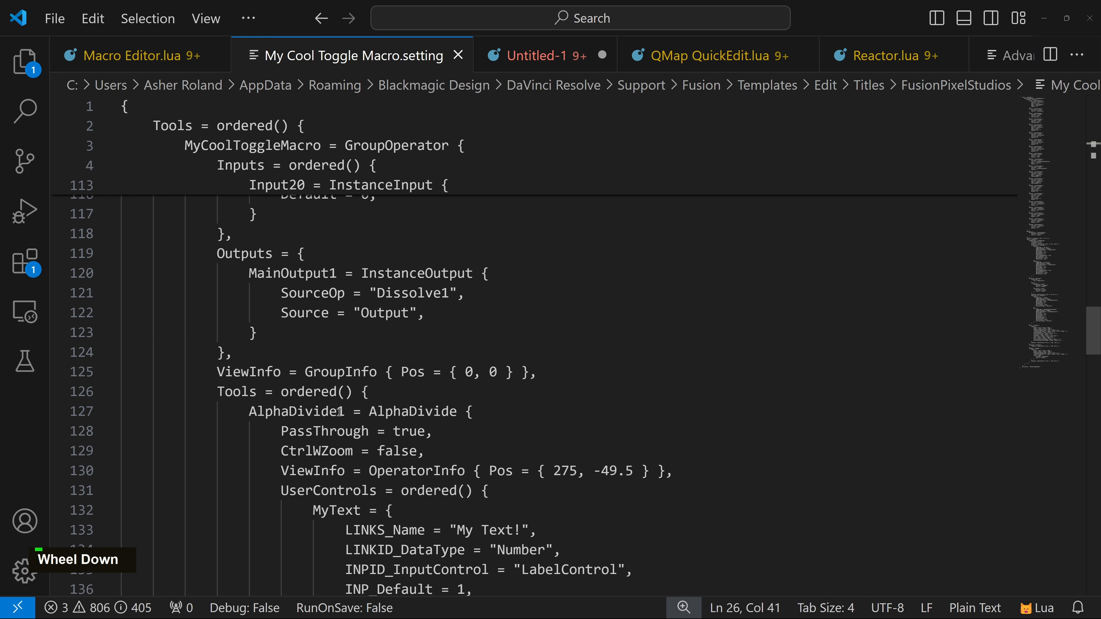
double_click(304, 412)
key(ctrl+c)
scroll(417, 415, up, 10)
scroll(417, 414, up, 15)
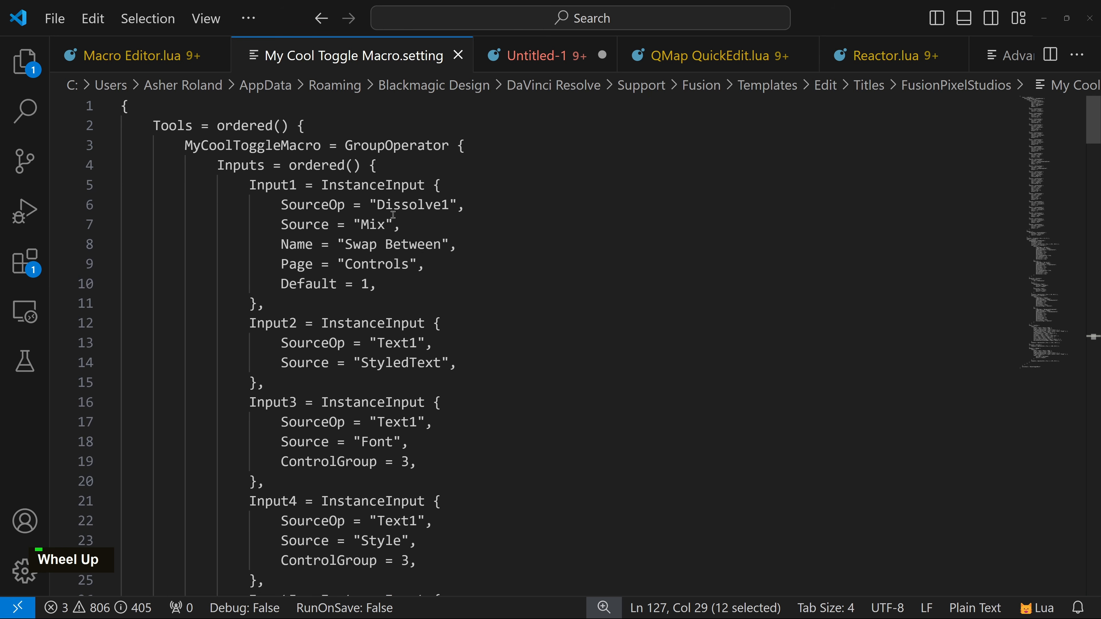
double_click(393, 184)
click(437, 167)
click(497, 149)
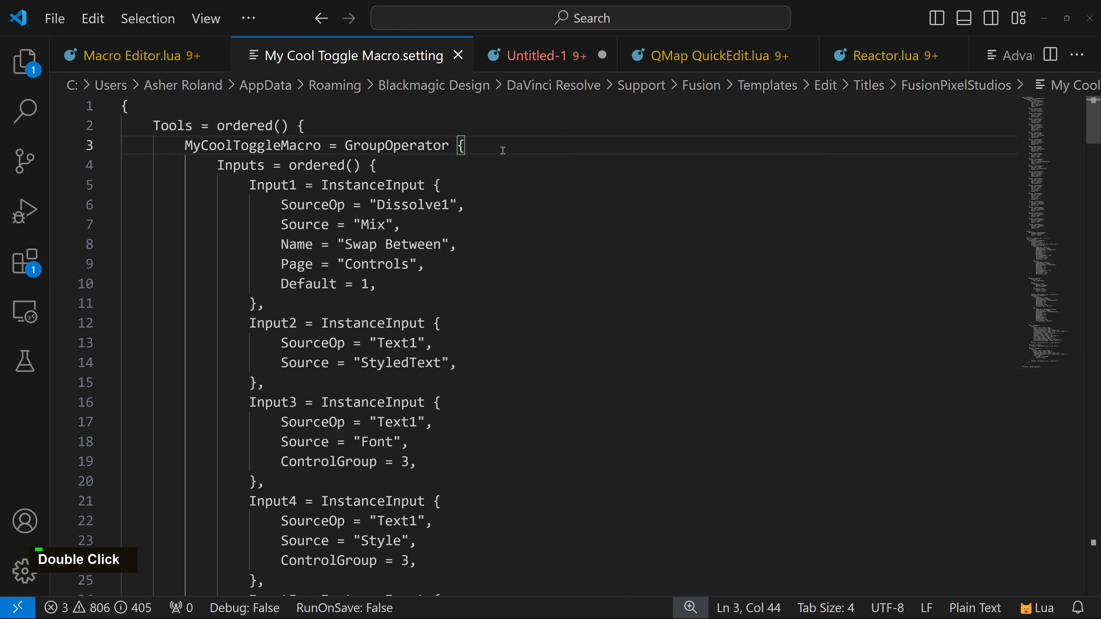
key(ctrl+v)
Duplicate the Input1 block at the start of the Inputs list and rename the first copy TextNest
drag(248, 184, 273, 305)
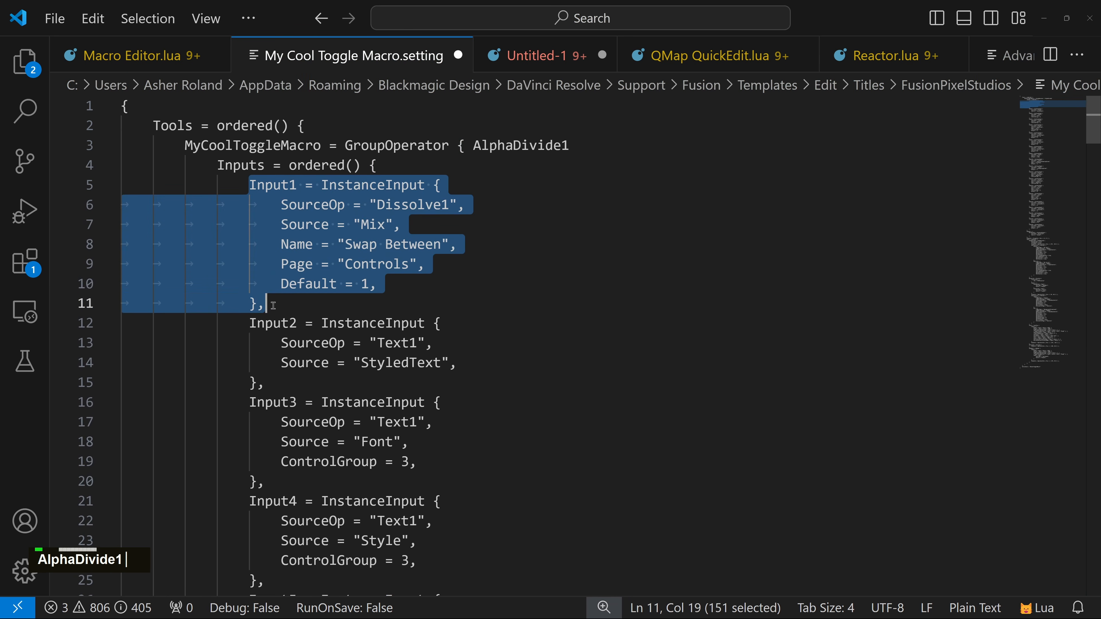
key(ctrl+c)
click(392, 167)
key(Return)
key(ctrl+v)
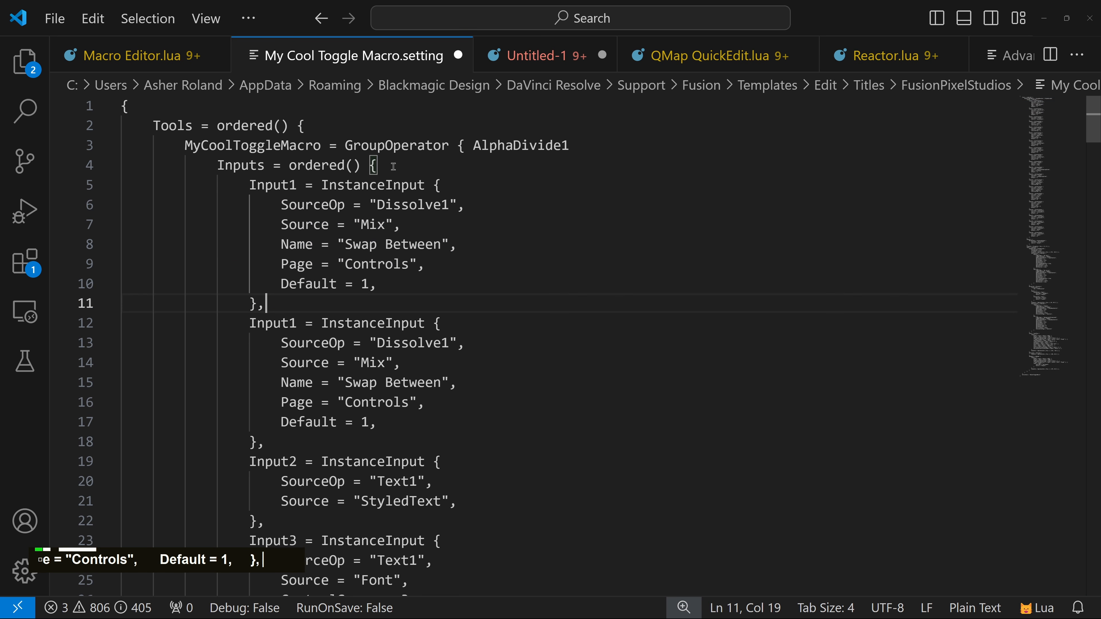
click(295, 185)
key(shift+Home)
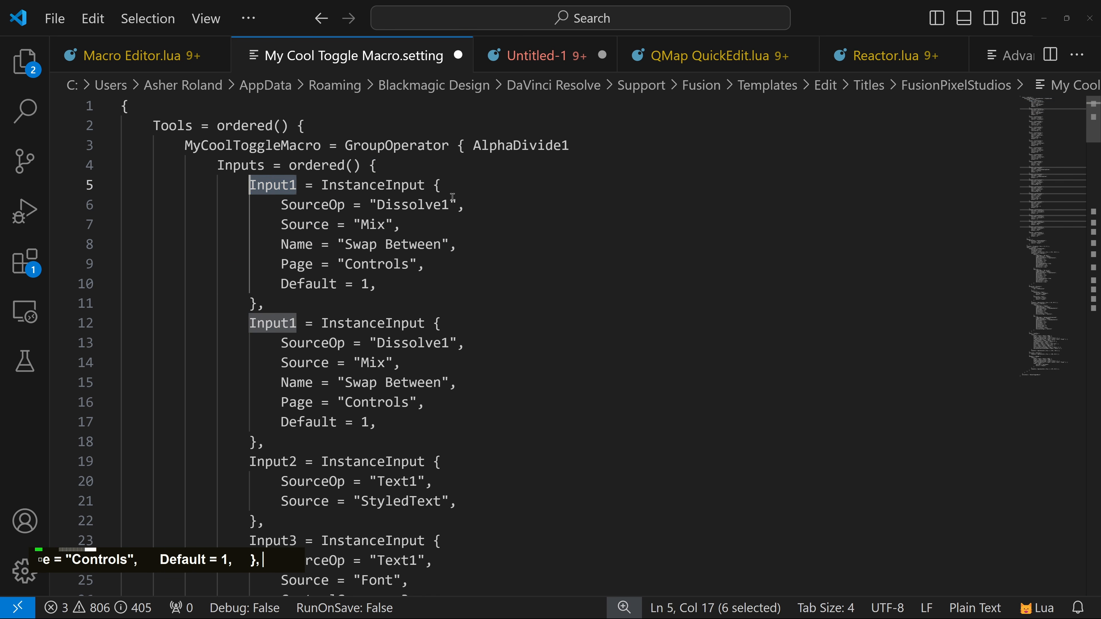
text(TextNest)
Move the parked AlphaDivide1 name into TextNest as its SourceOp, replacing Dissolve1
double_click(488, 145)
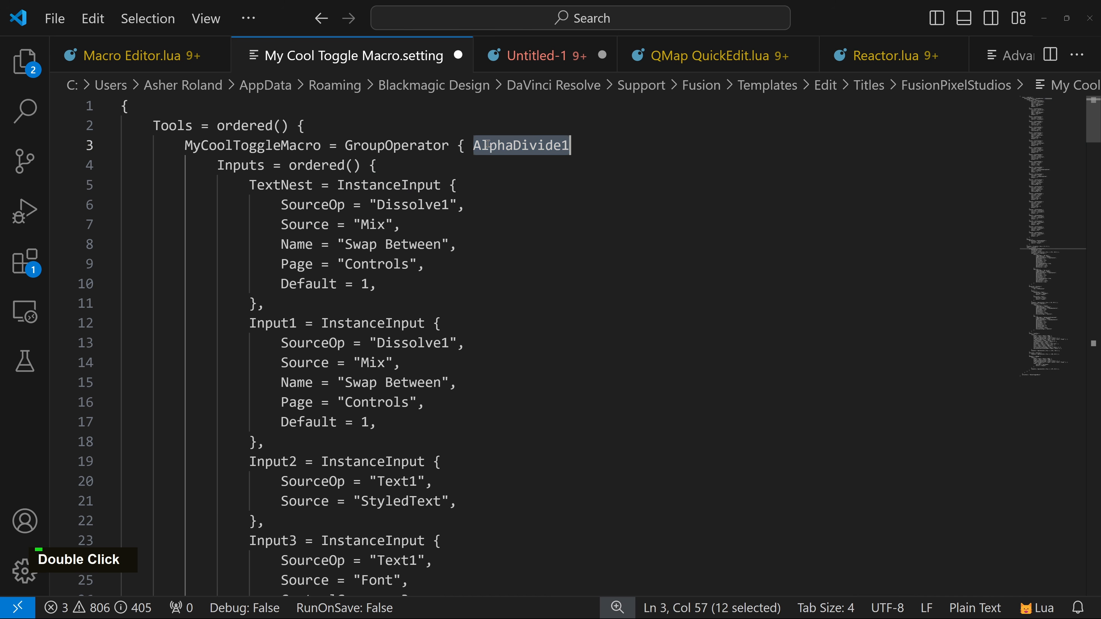
key(ctrl+x)
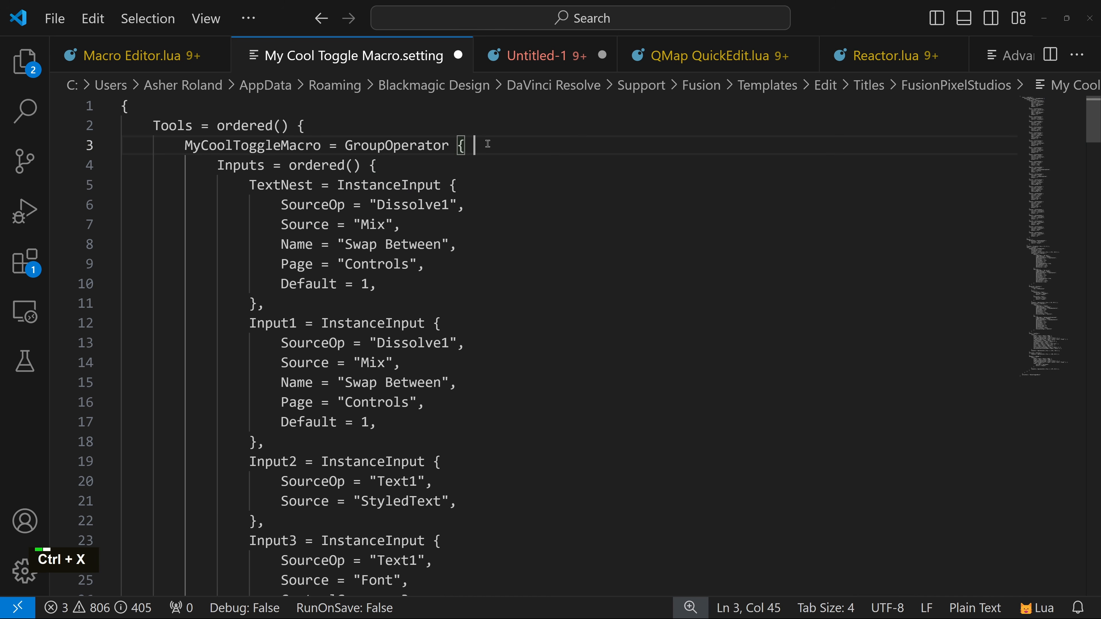
double_click(392, 204)
key(ctrl+v)
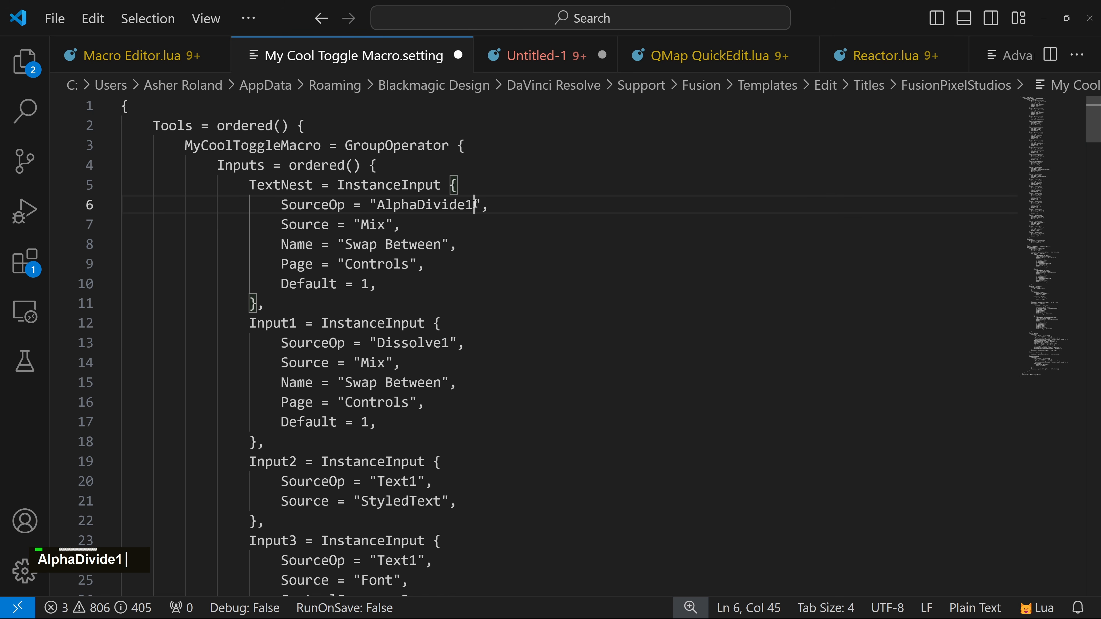
Set the Source of the TextNest input to MyText
double_click(373, 224)
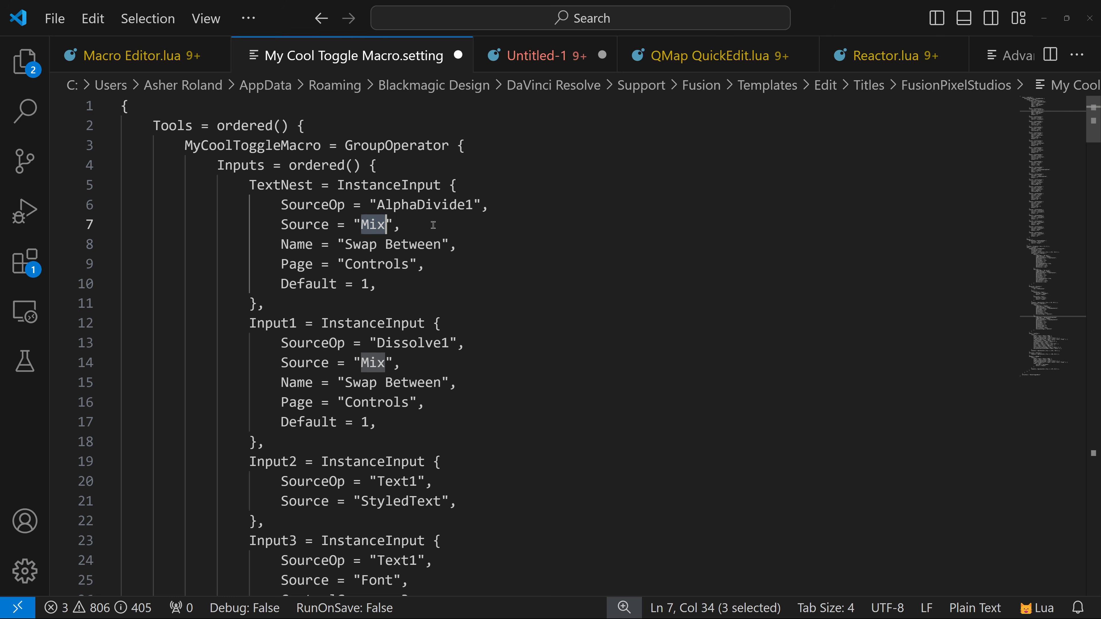
text(My)
key(Down)
key(Down)
key(Down)
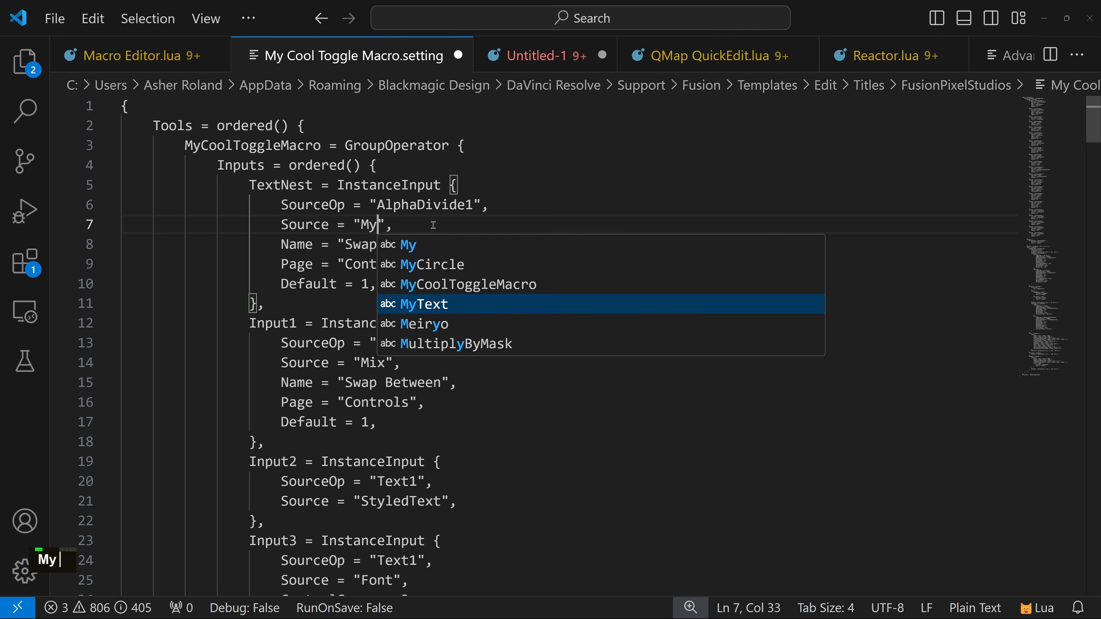
key(Return)
Search the file for MyText, examine its label control definition under AlphaDivide1, and return to the TextNest block
double_click(397, 226)
key(ctrl+f)
click(928, 121)
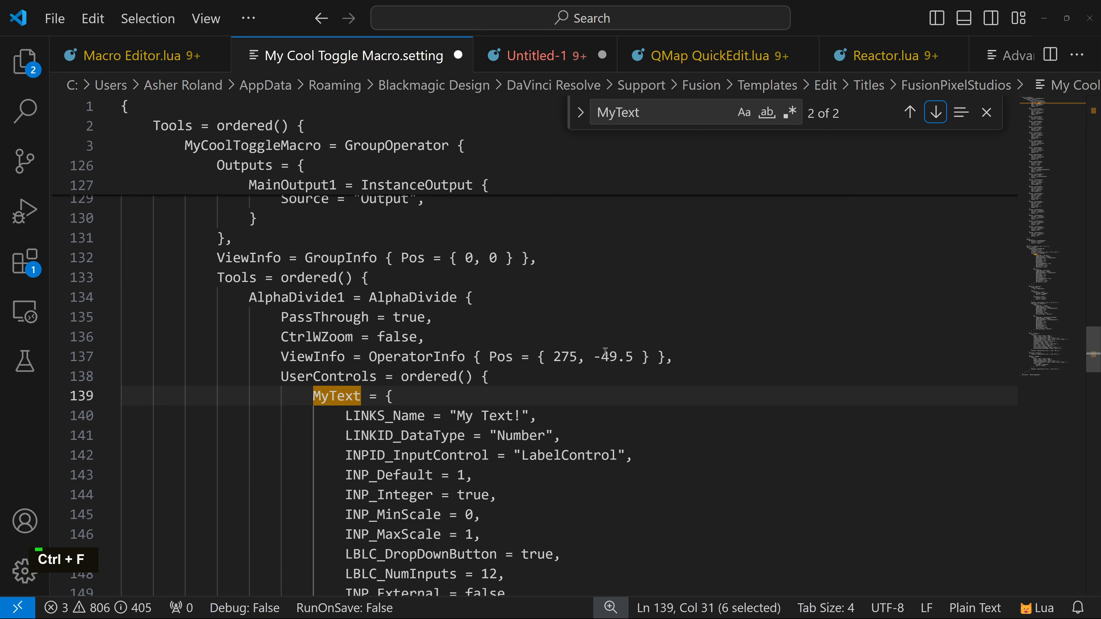
scroll(333, 445, down, 4)
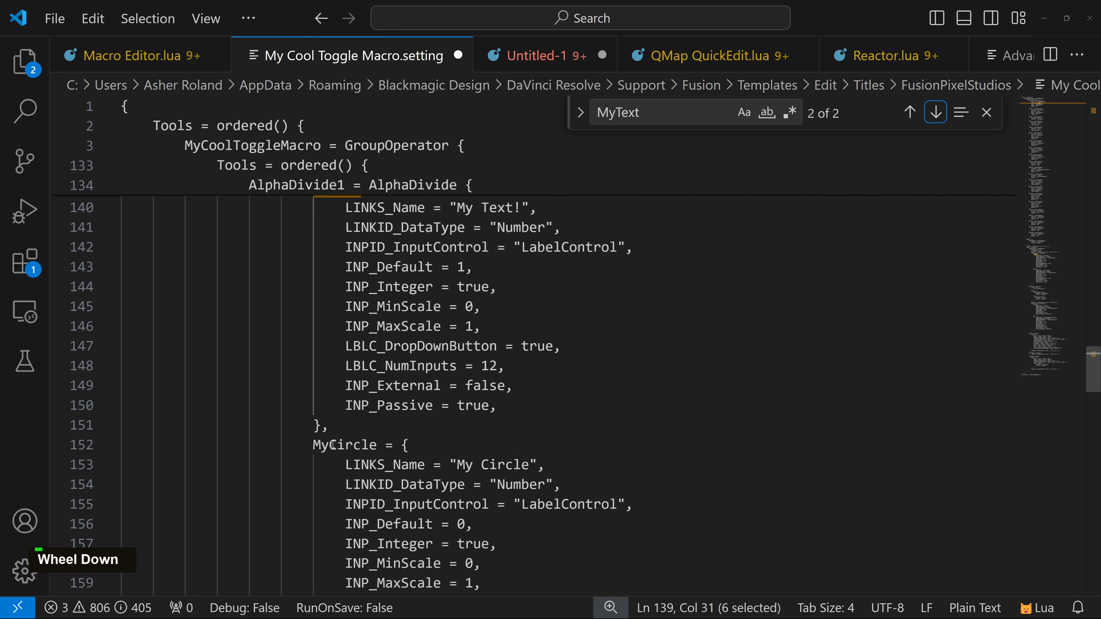
click(910, 113)
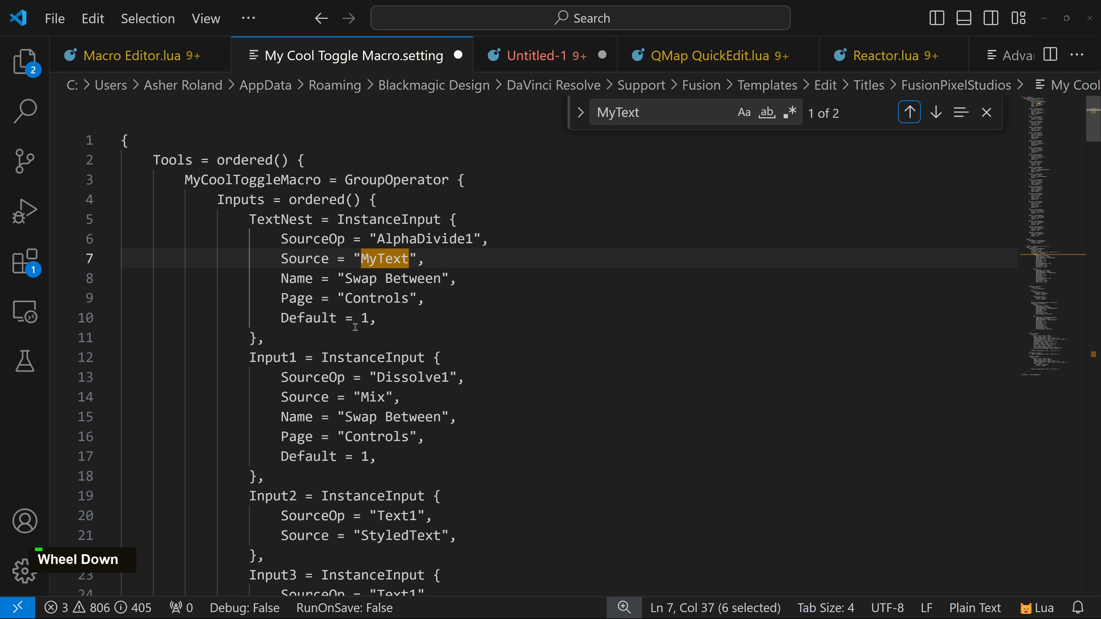
Delete the Page = "Controls" line from the TextNest block
click(390, 320)
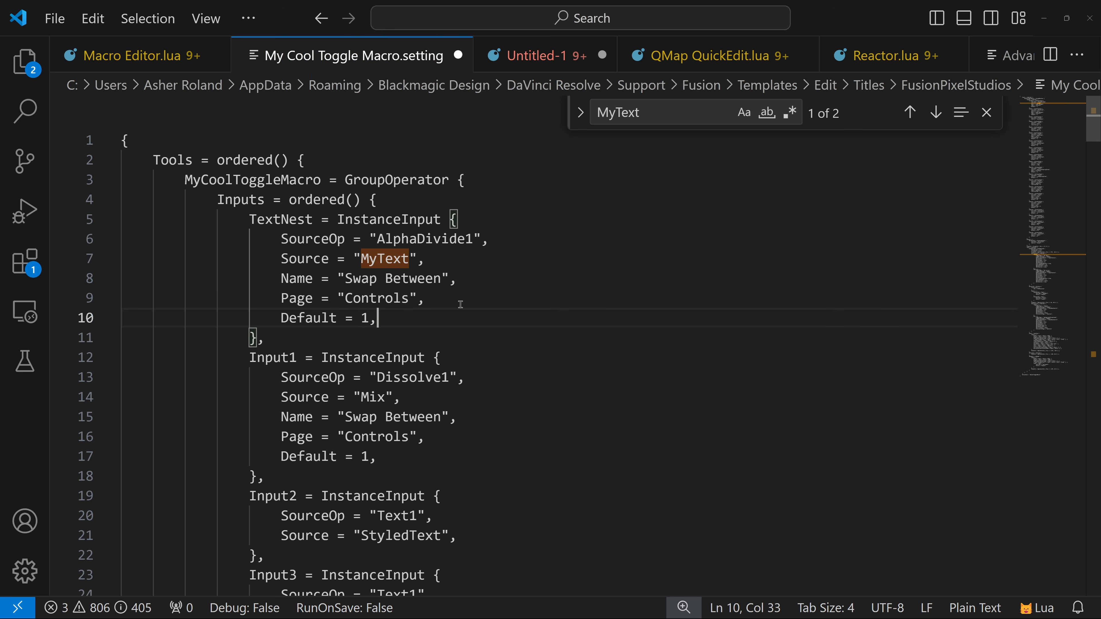
drag(429, 301, 488, 283)
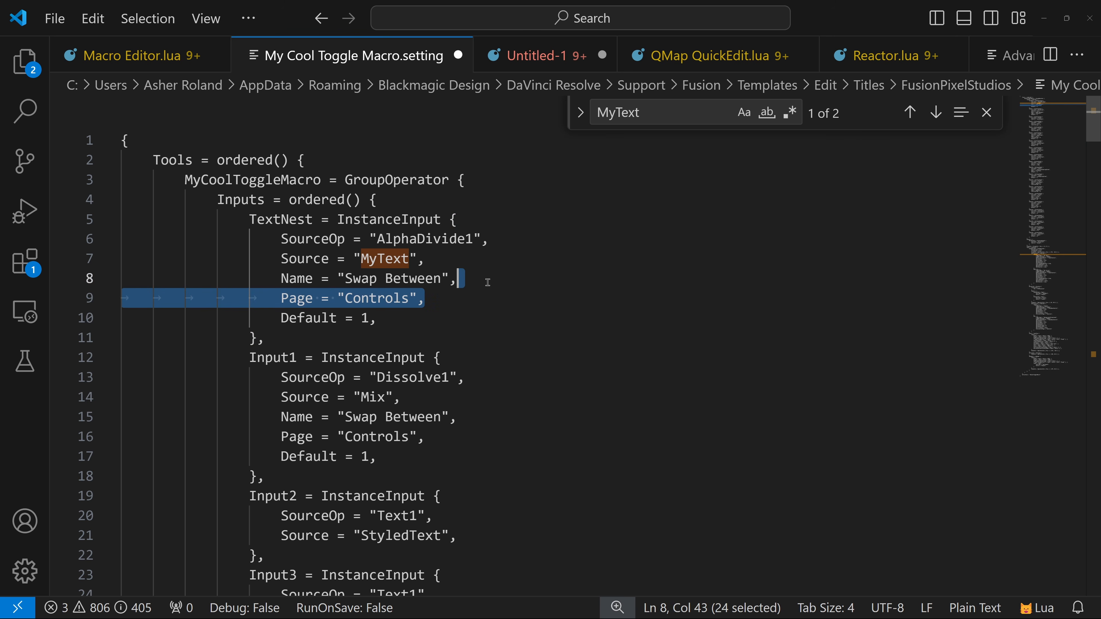
key(BackSpace)
Copy the whole TextNest block and paste the duplicate on a new line between the Input15 and Input16 blocks
drag(265, 318, 256, 225)
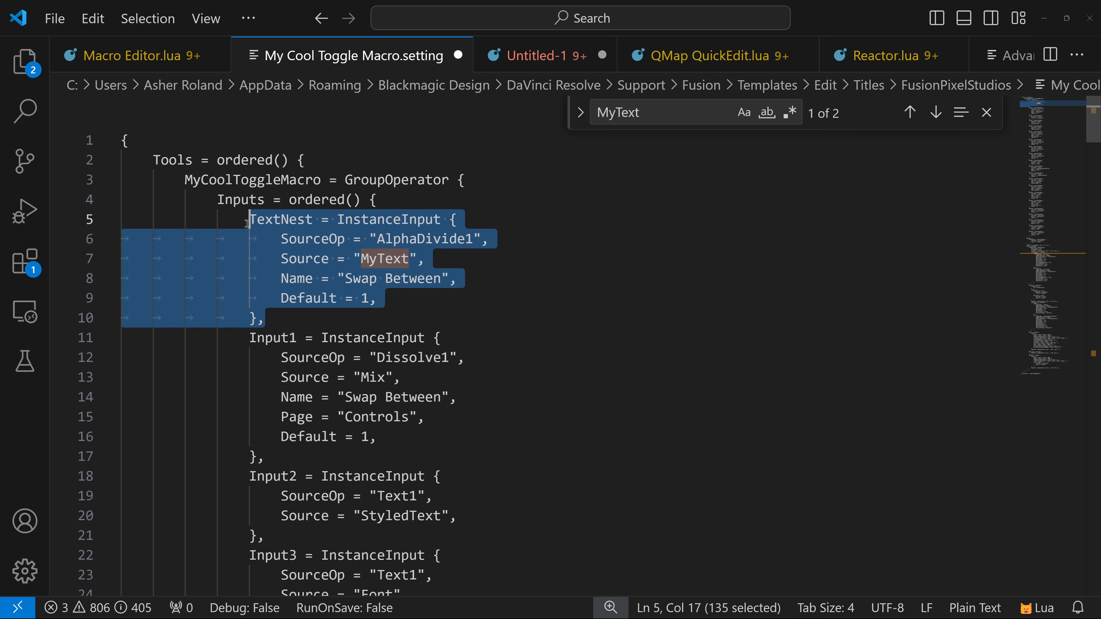
key(ctrl+c)
click(346, 318)
scroll(462, 298, down, 5)
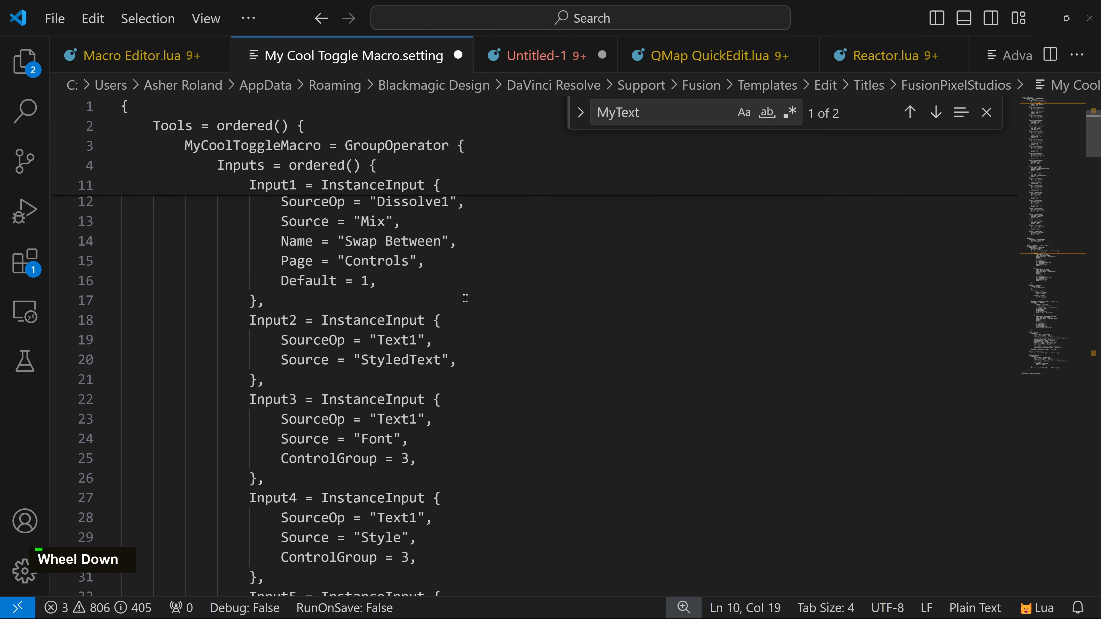
scroll(360, 319, down, 7)
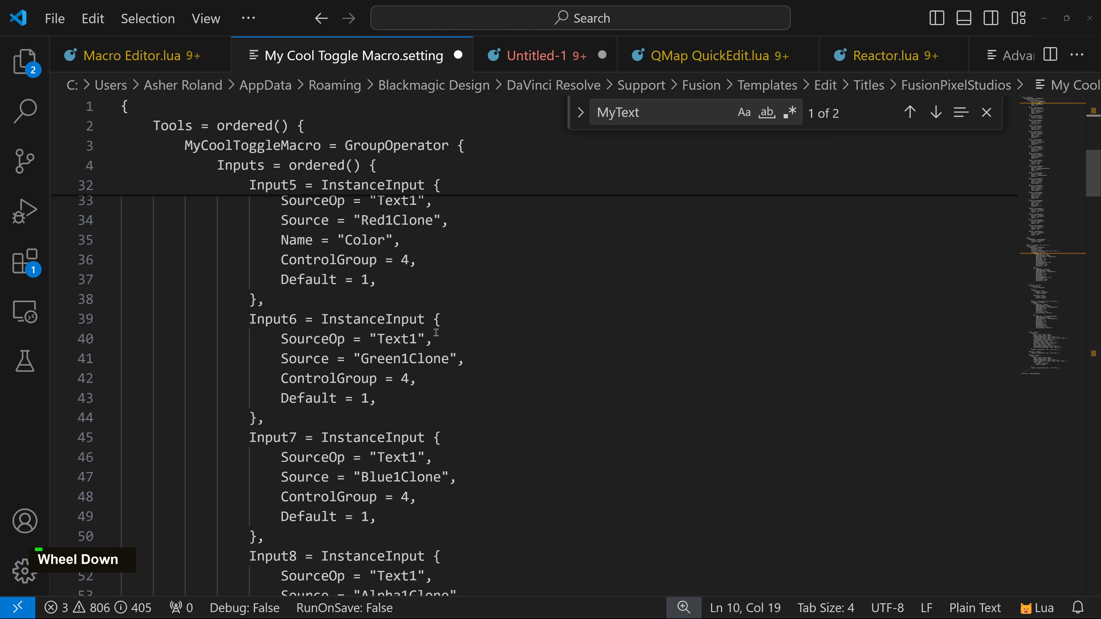
double_click(418, 346)
scroll(462, 352, down, 5)
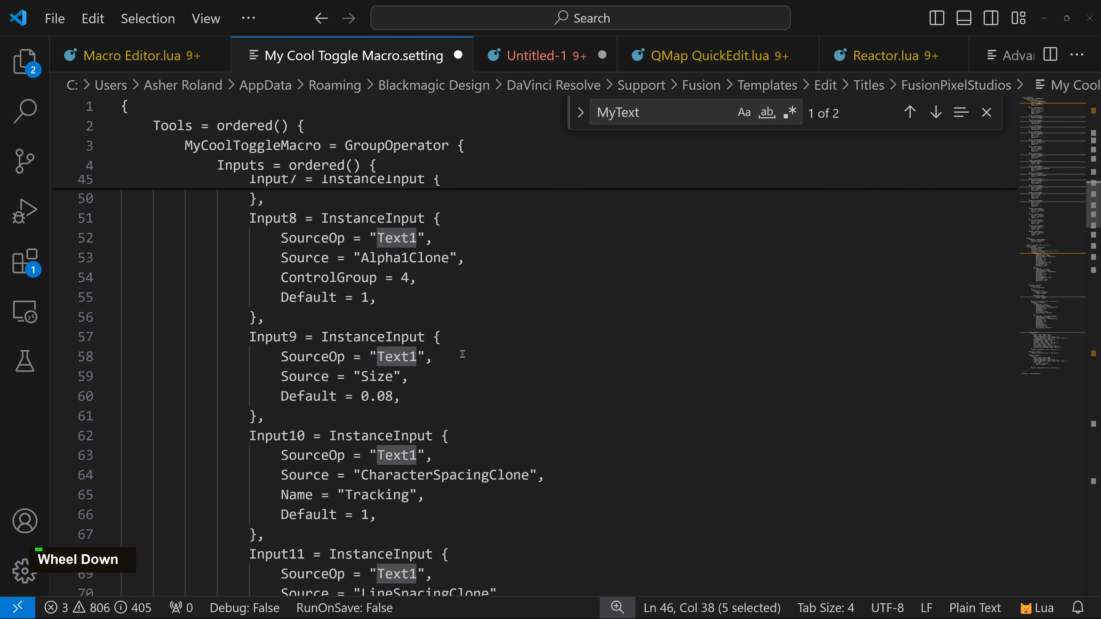
scroll(475, 359, down, 13)
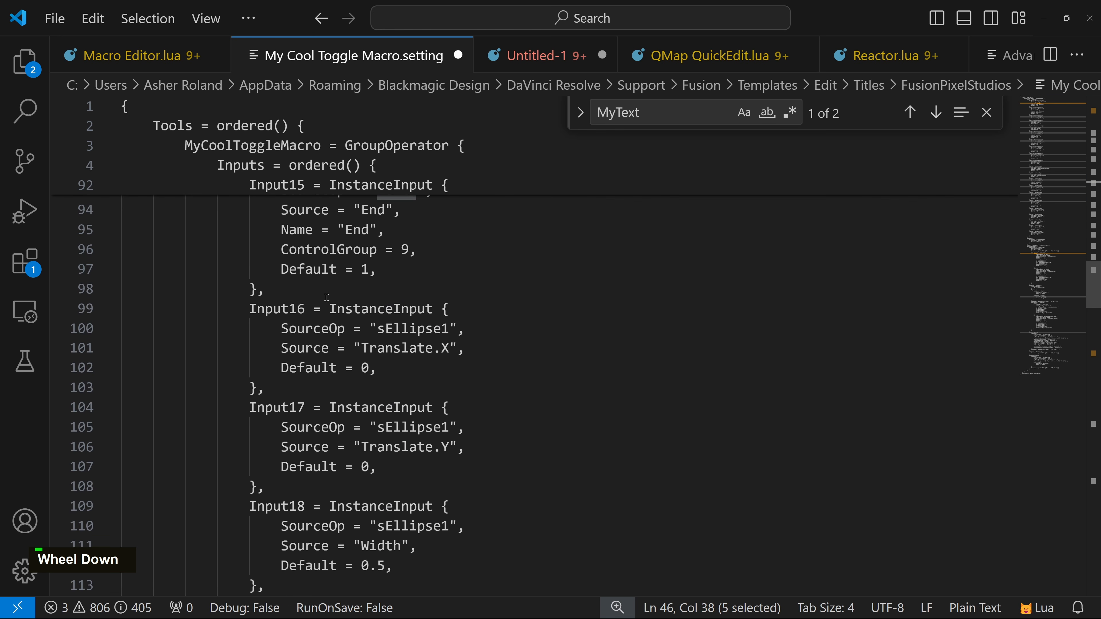
click(479, 289)
key(Return)
key(ctrl+v)
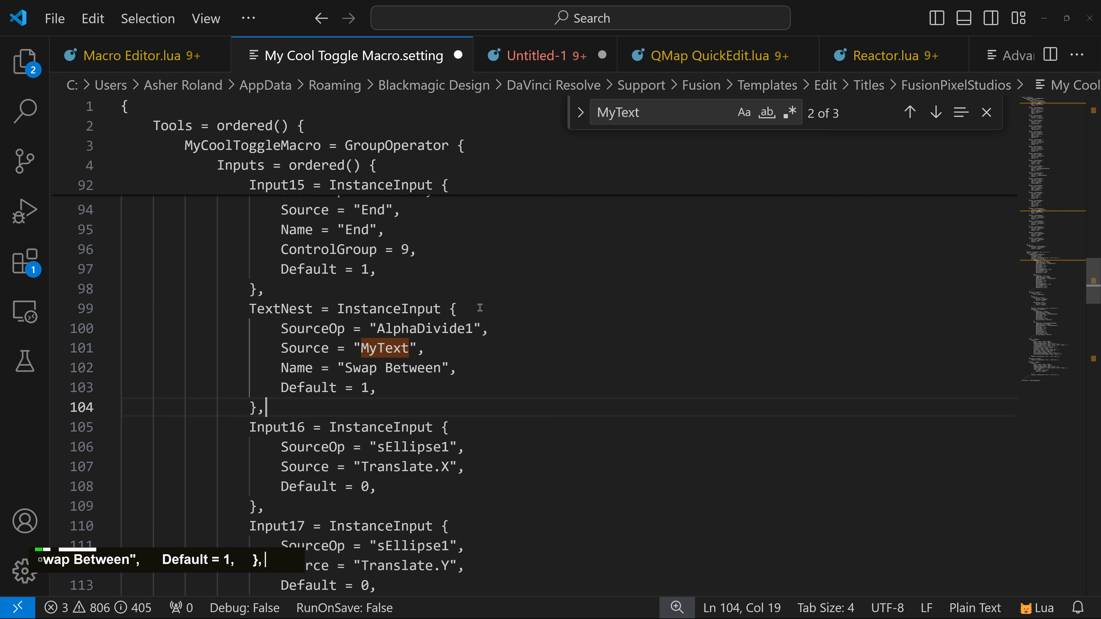
Rename the pasted block CircleNest and set its Source to MyCircle
click(281, 308)
drag(281, 308, 250, 308)
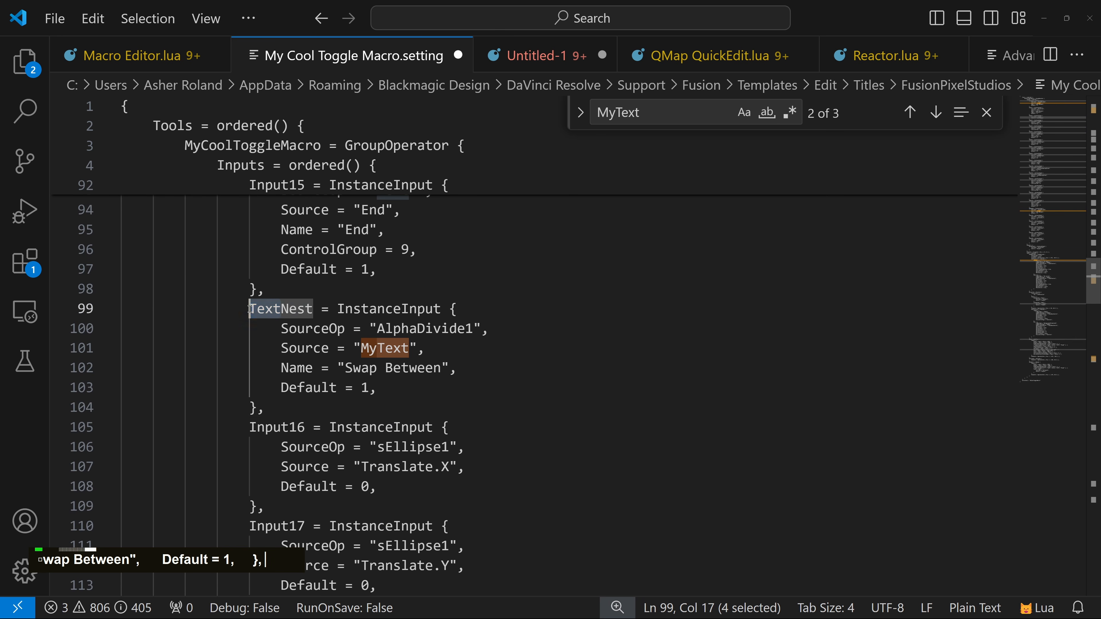
text(Circle)
click(323, 303)
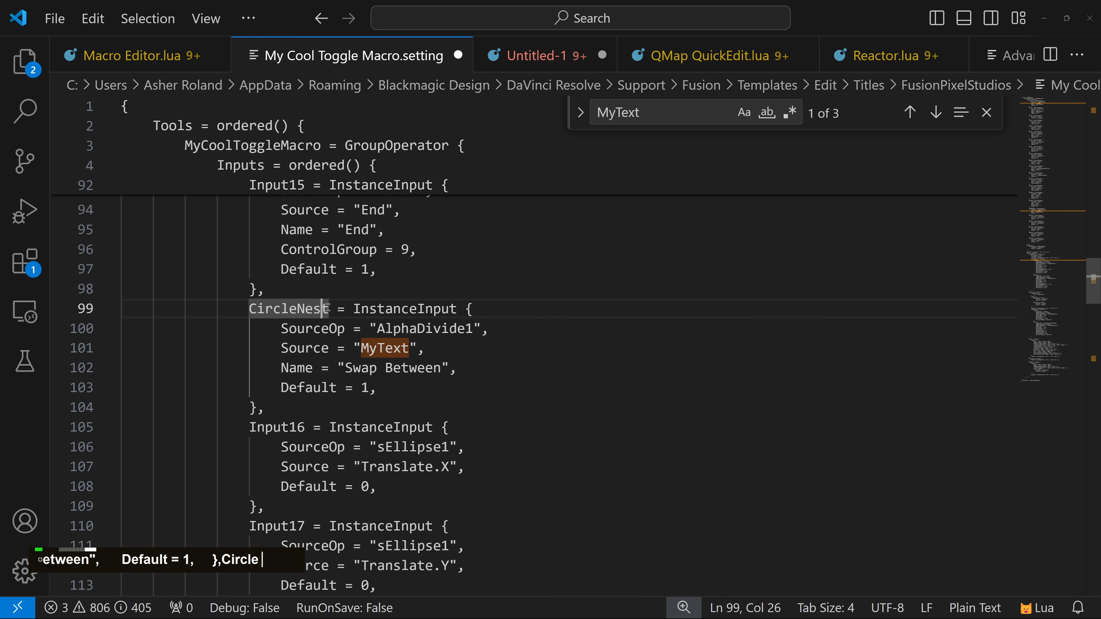
double_click(383, 348)
text(C)
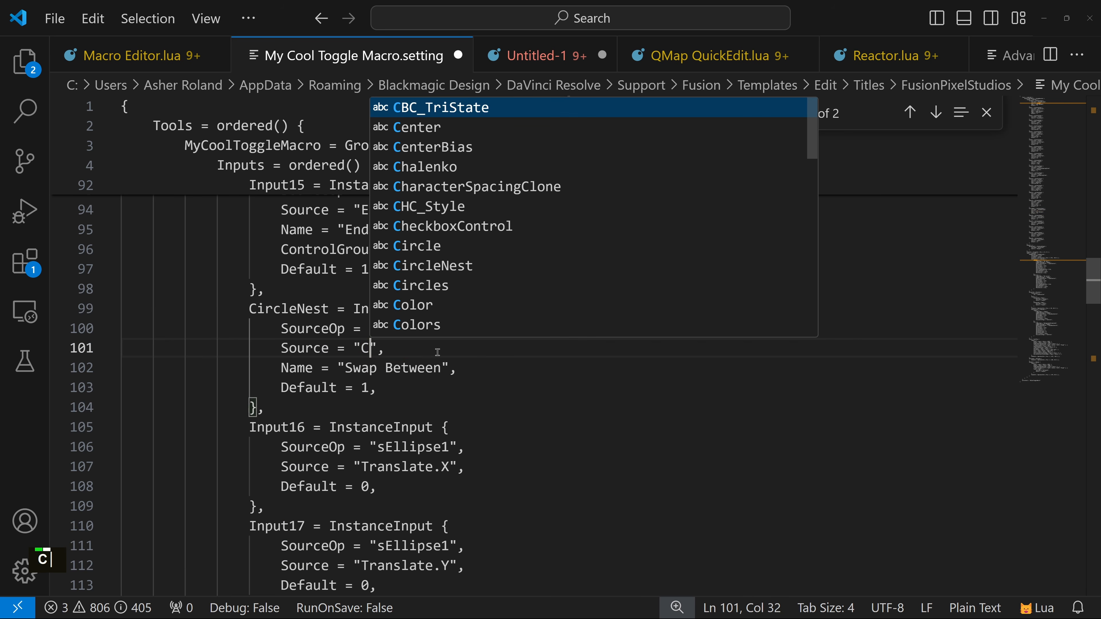
key(BackSpace)
text(MyCircle)
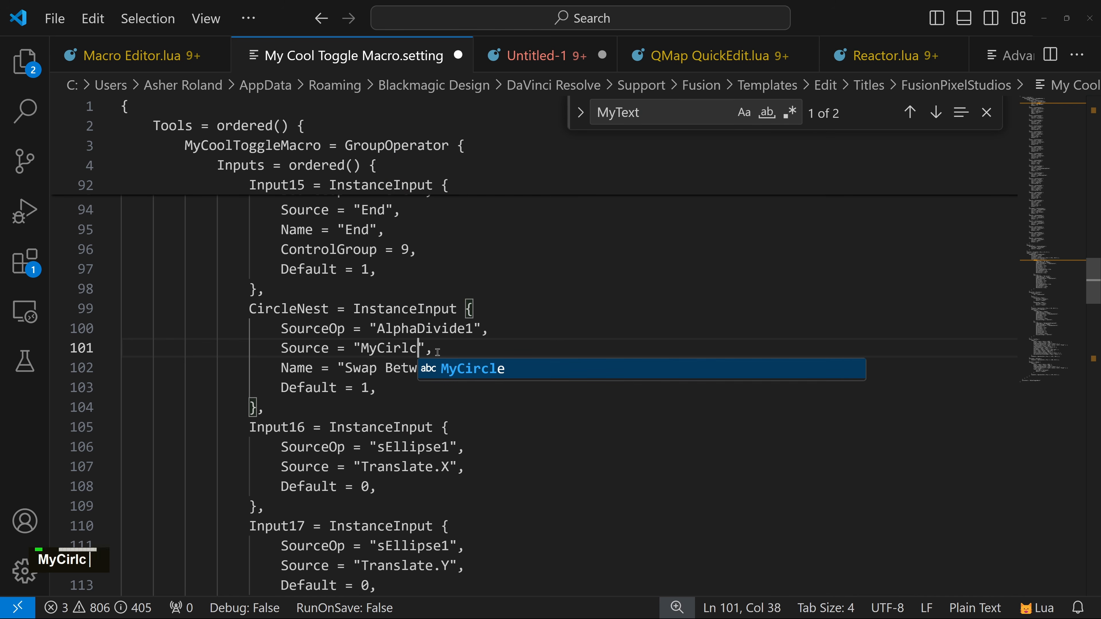
Search the file for MyCircle and check the name of its label control definition under AlphaDivide1
key(ctrl+f)
double_click(331, 396)
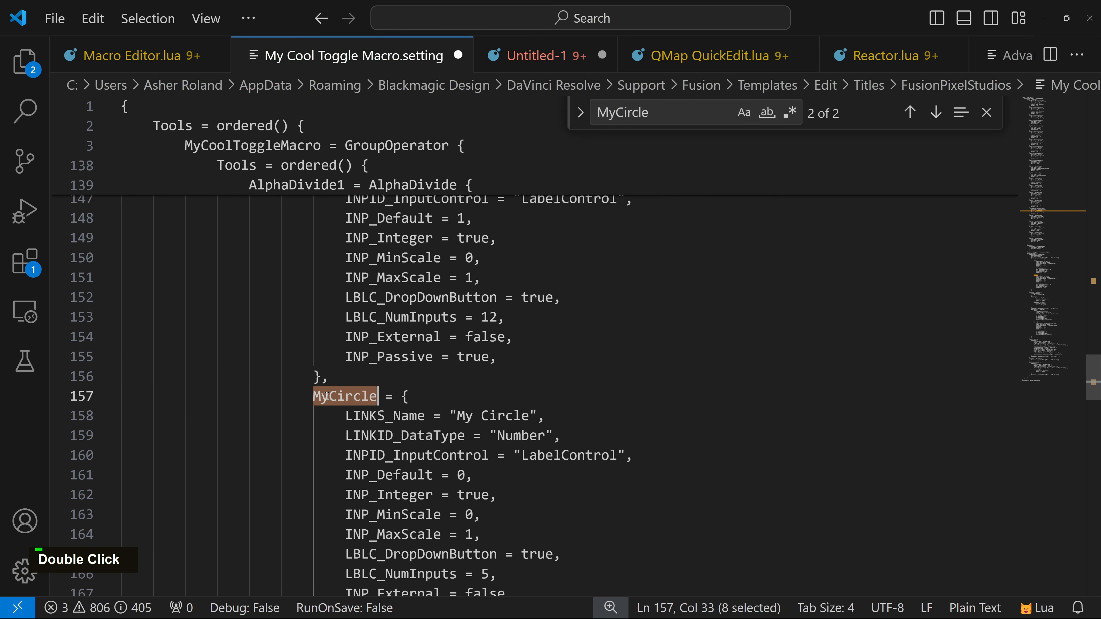
drag(457, 416, 533, 415)
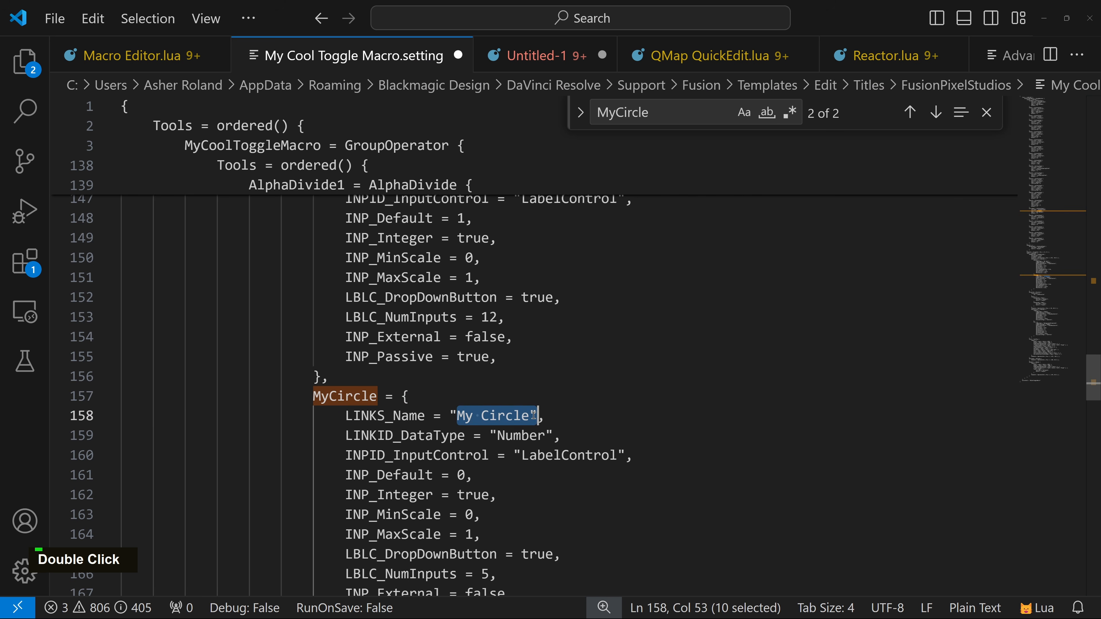
double_click(375, 395)
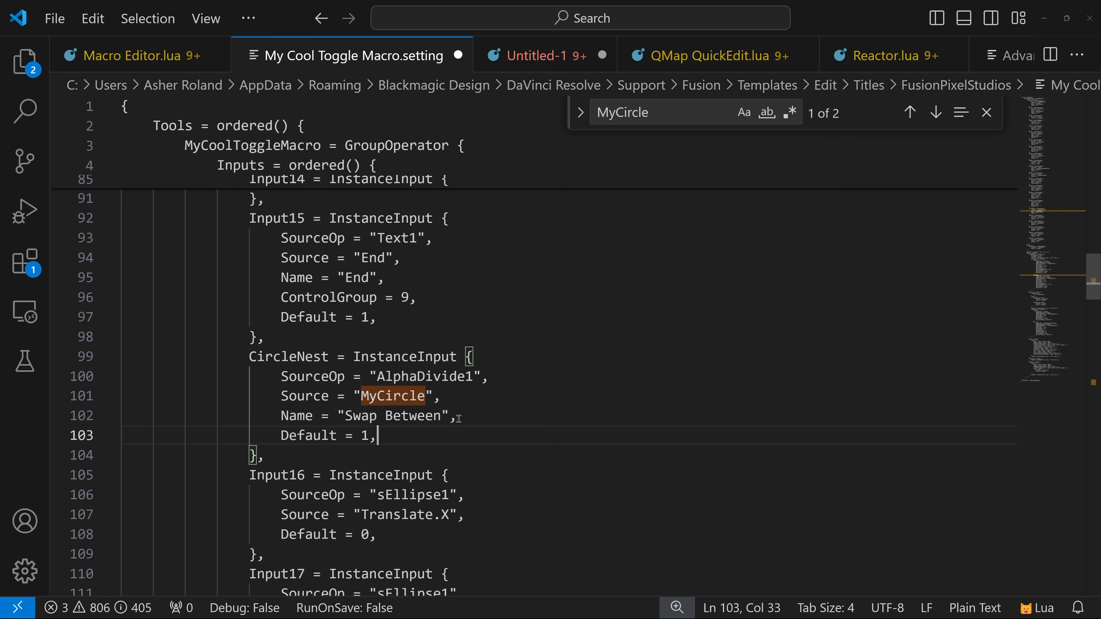
Delete the Name = "Swap Between" line from the CircleNest and TextNest blocks and save the file
drag(459, 417, 465, 401)
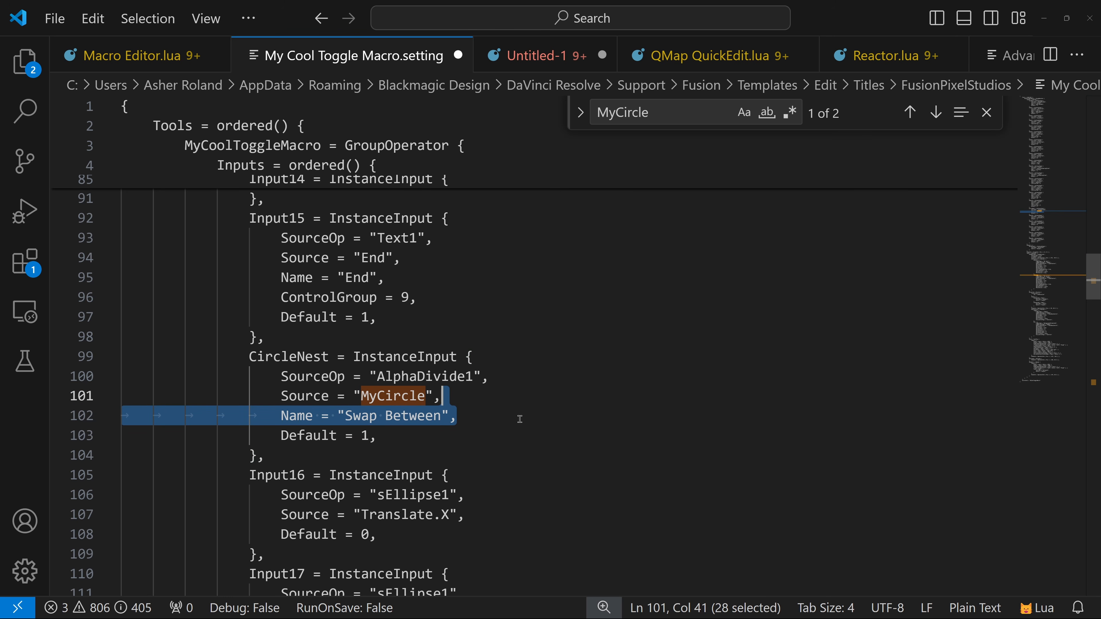
key(BackSpace)
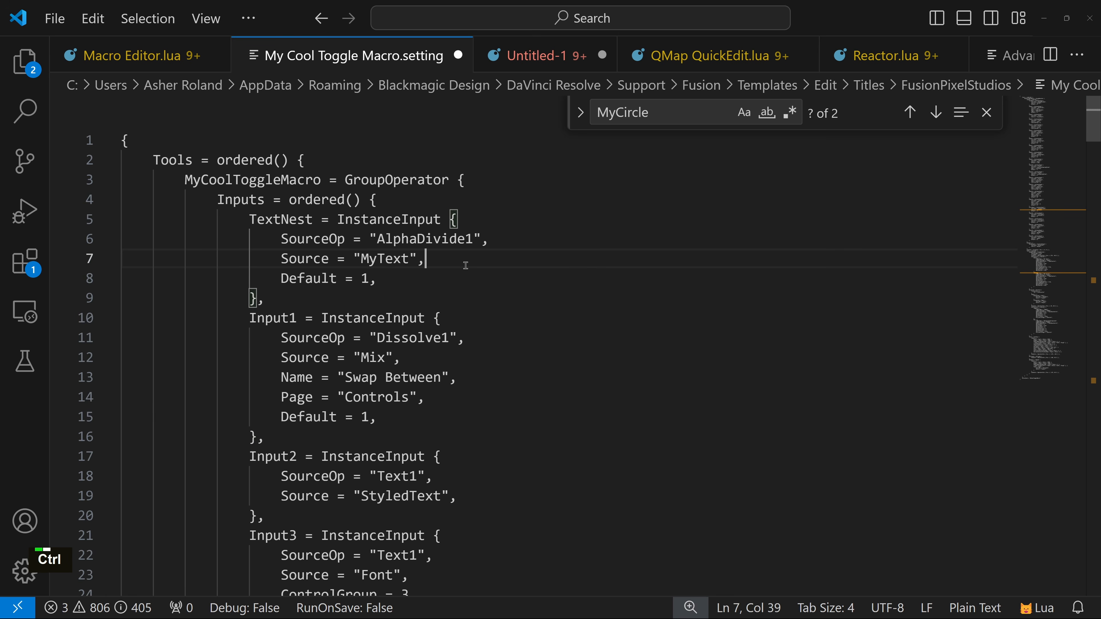
key(ctrl+s)
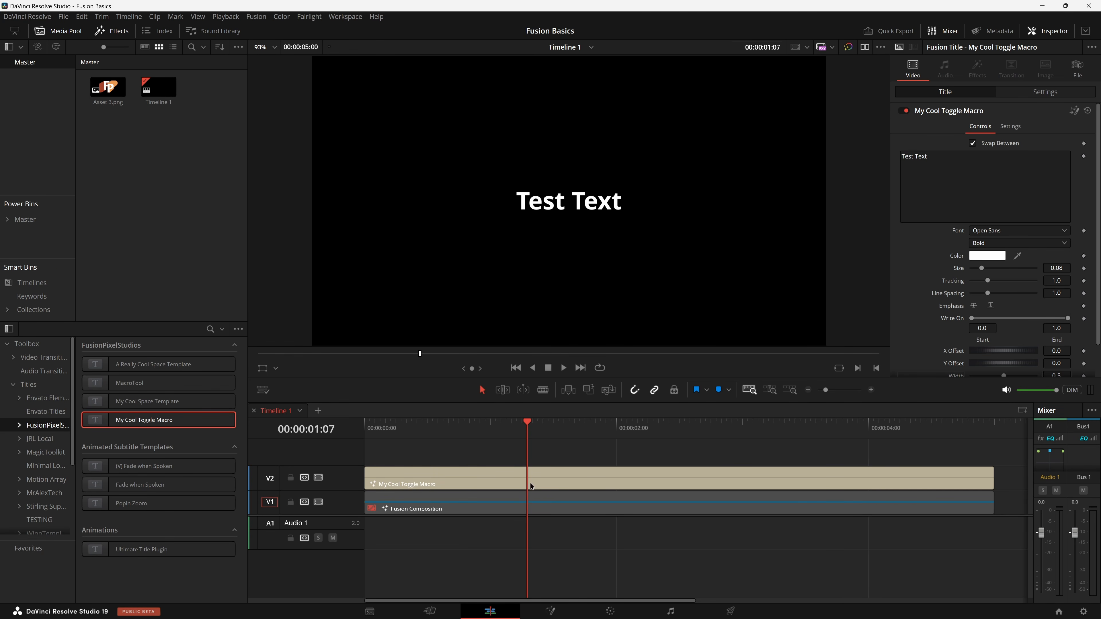
Switch to DaVinci Resolve, delete the My Cool Toggle Macro clip from track V2, and reload the FusionPixelStudios titles
click(598, 486)
key(BackSpace)
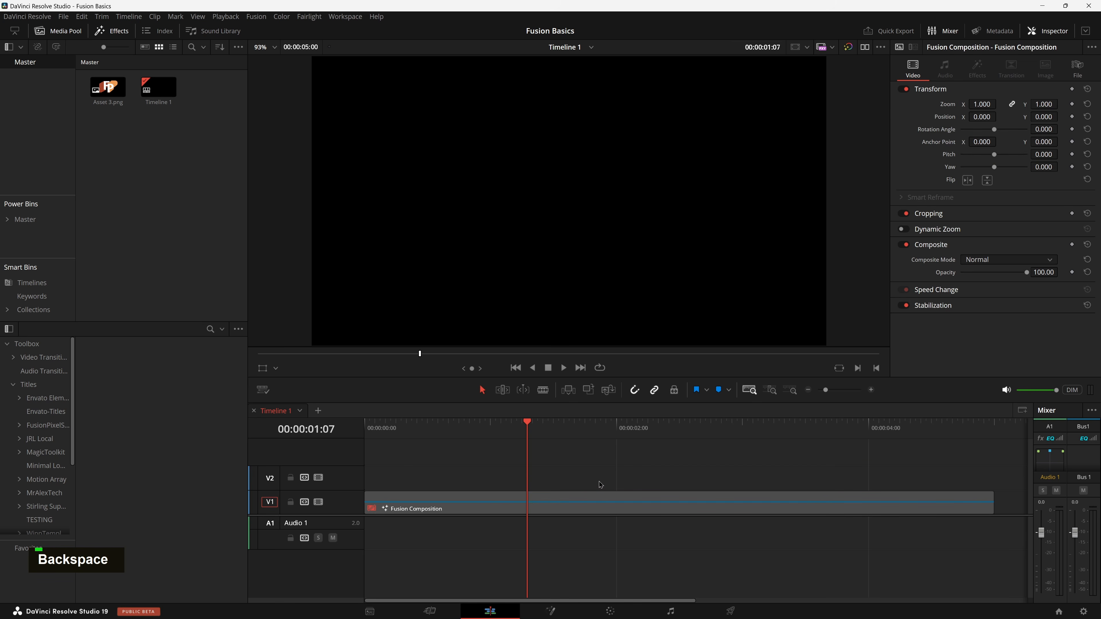
click(20, 426)
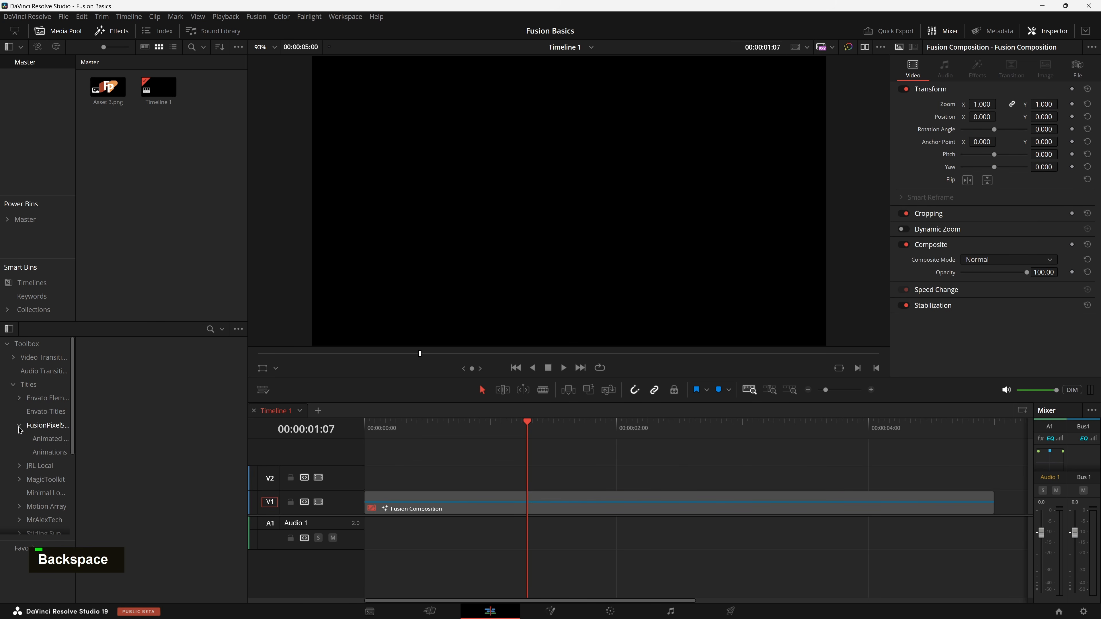
click(39, 426)
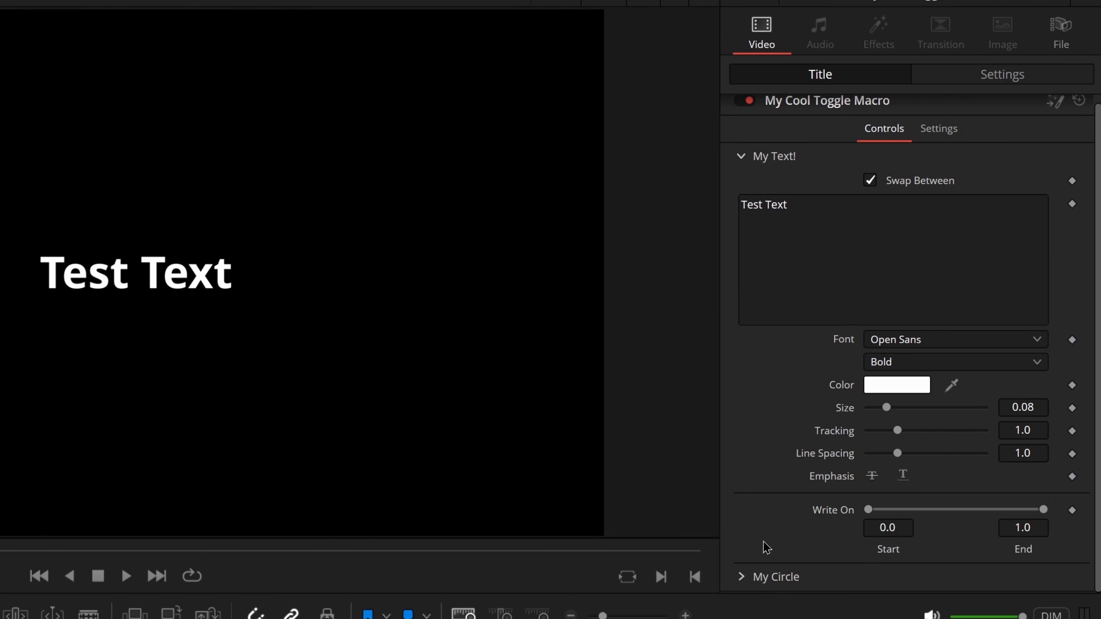
Expand and collapse the My Circle group in the title's controls to check its nested settings
click(741, 577)
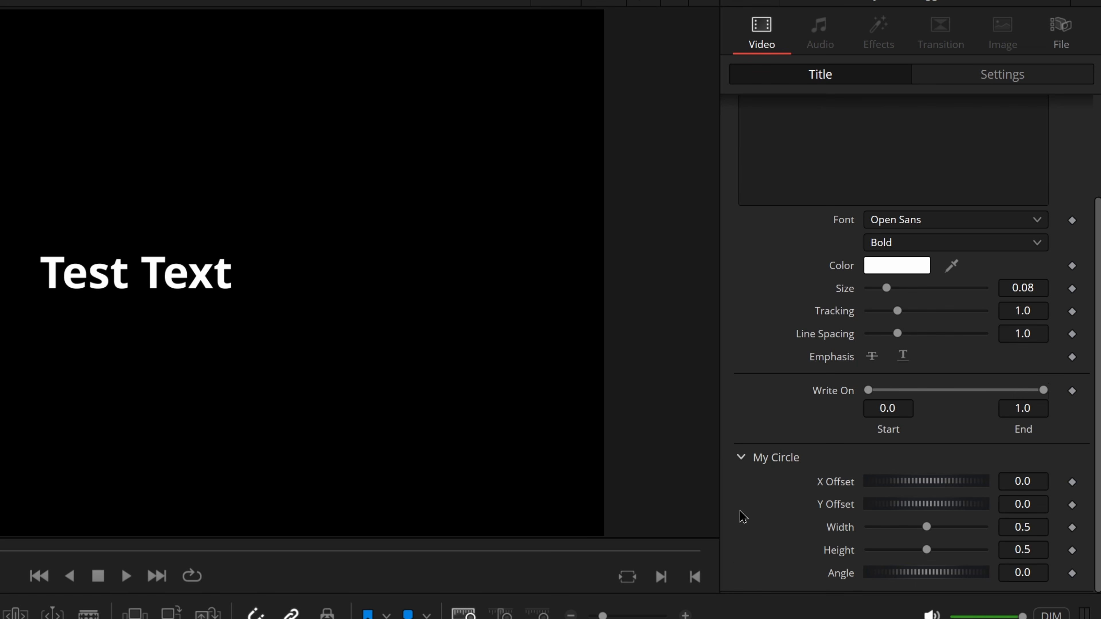
click(744, 458)
scroll(745, 459, up, 1)
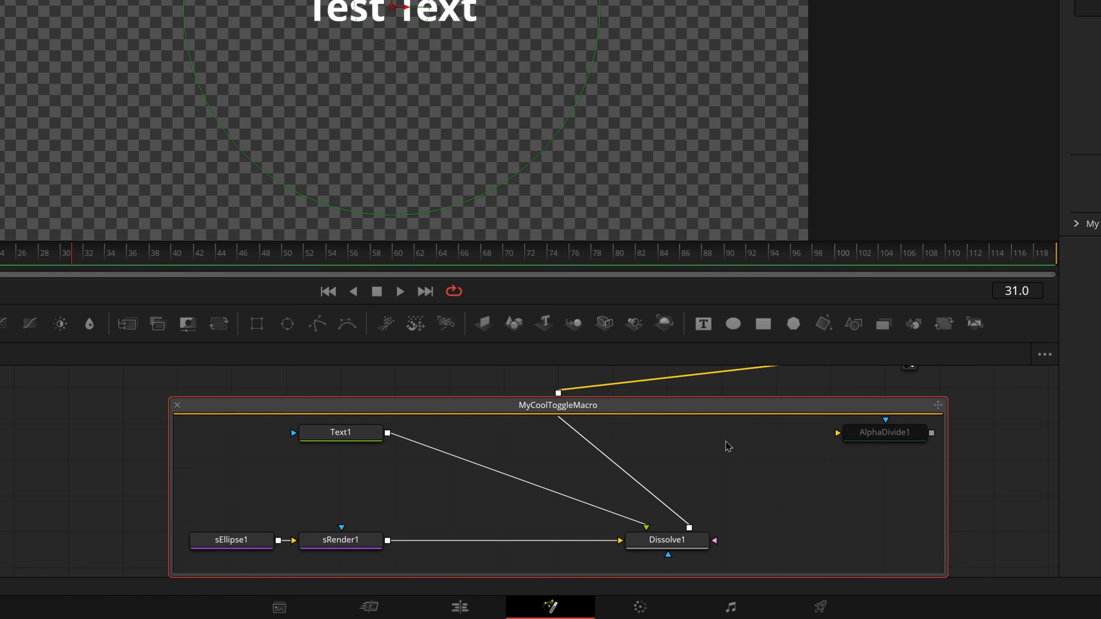
Collapse the MyCoolToggleMacro group in the node graph and line its node up with MediaOut1
click(176, 405)
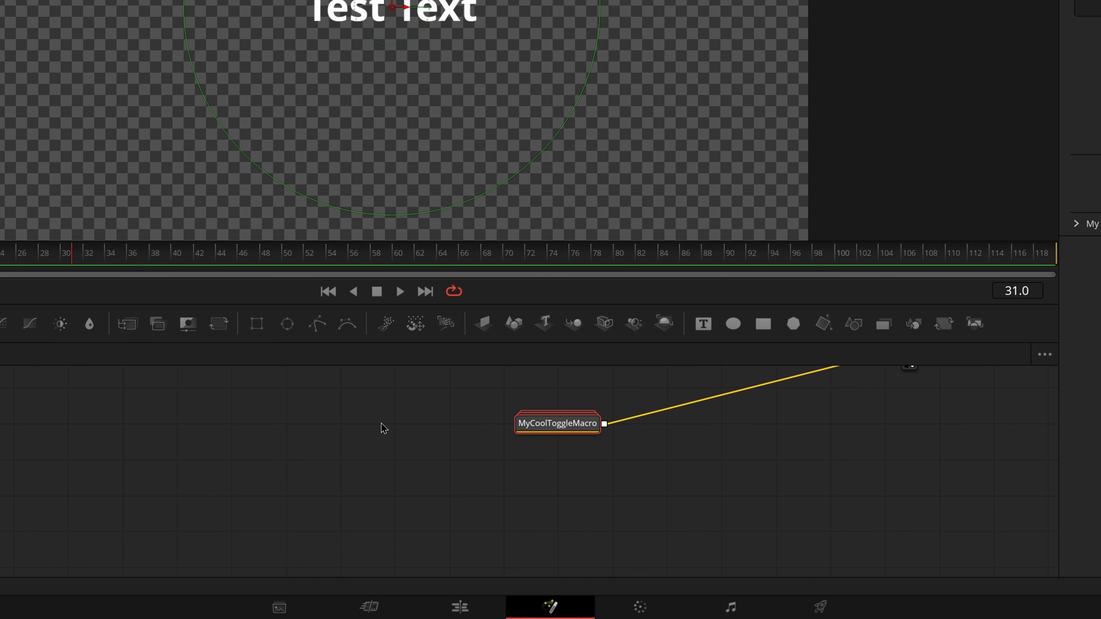
drag(552, 433, 606, 397)
middle_click(685, 423)
drag(536, 465, 536, 430)
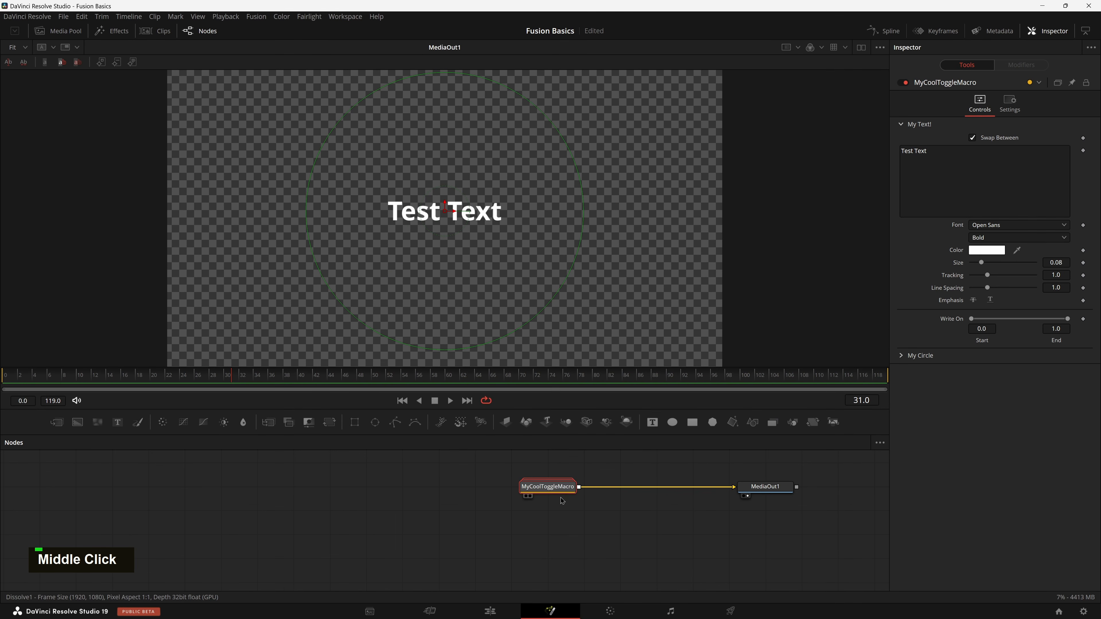
Switch to VS Code, change MyCoolToggleMacro from GroupOperator to MacroOperator, and save the setting file
key(ctrl+alt+Tab)
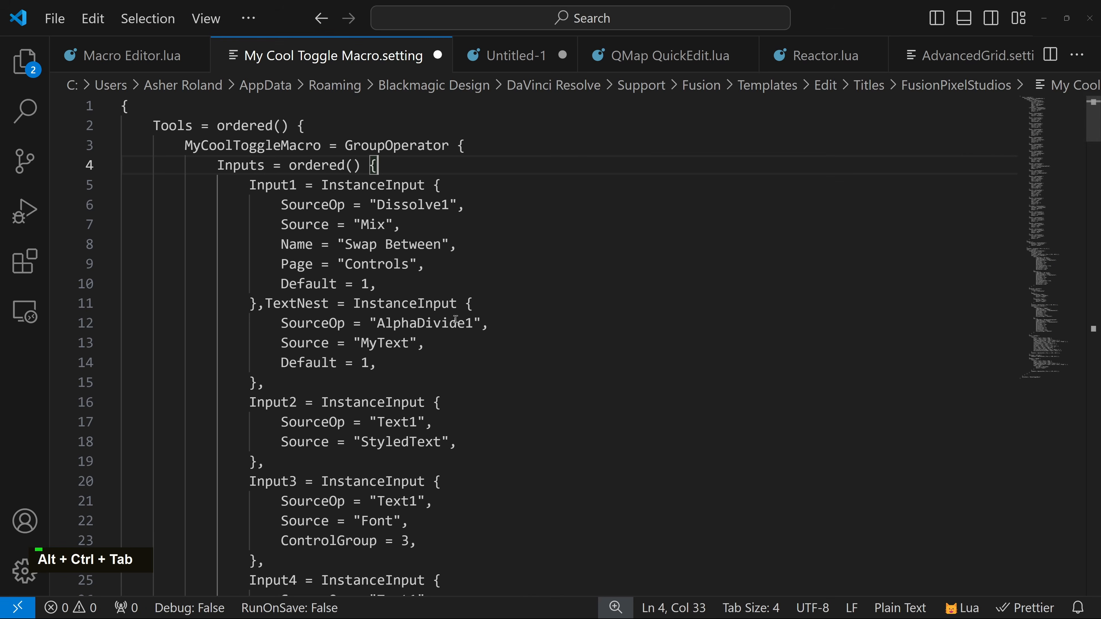
drag(387, 152, 370, 148)
text(Macro)
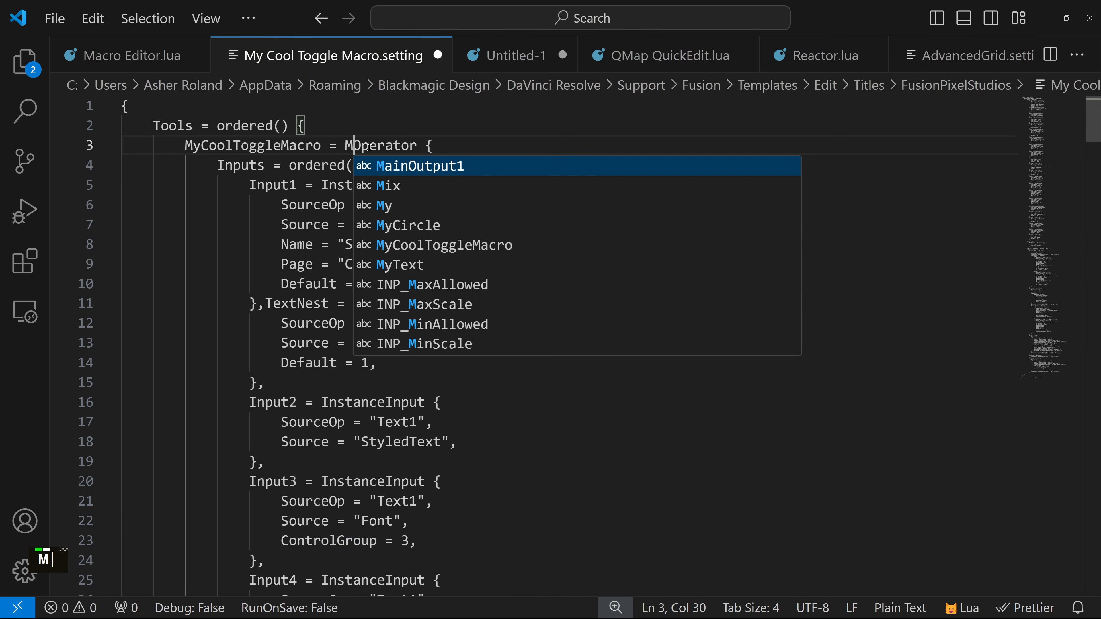
click(370, 148)
double_click(370, 147)
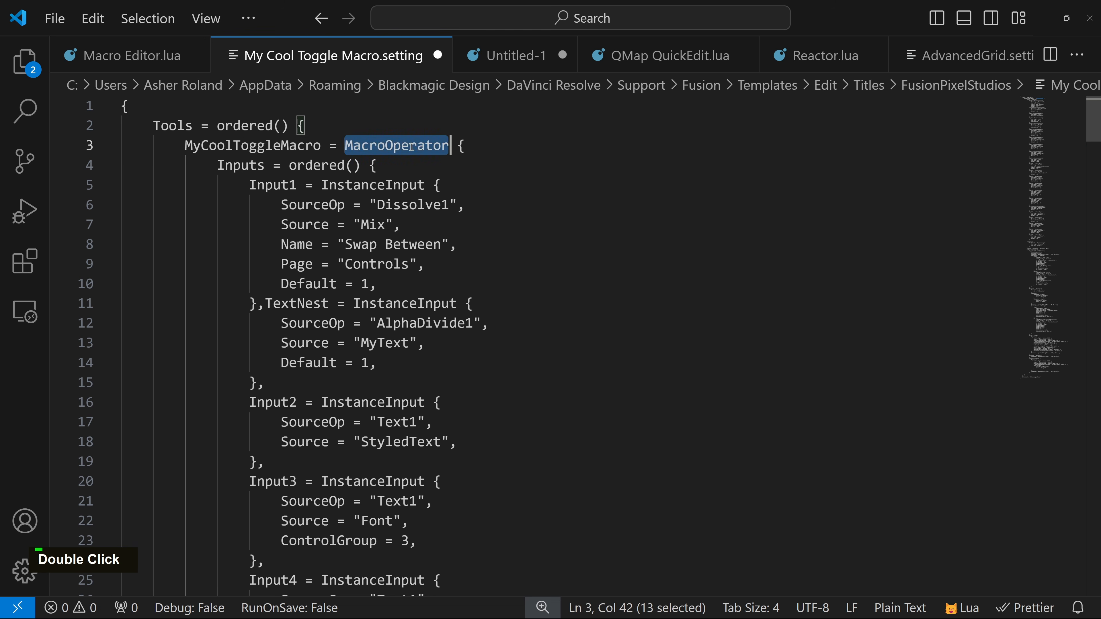
click(467, 175)
key(ctrl+s)
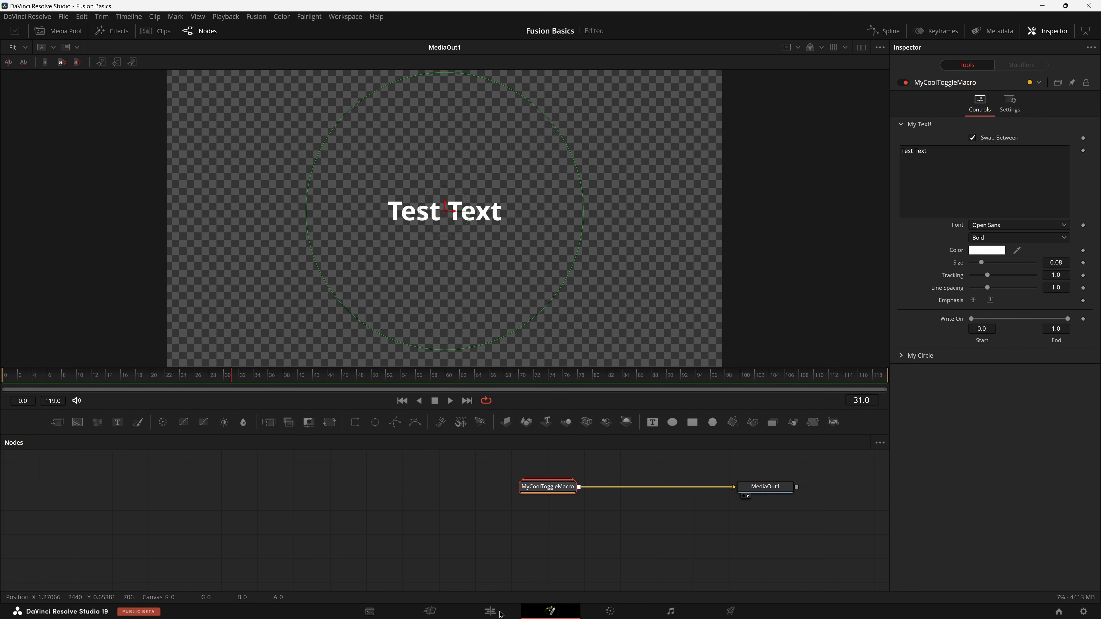
Return to the Edit page in DaVinci Resolve and collapse and reopen the My Text! group to check which controls it nests
click(499, 613)
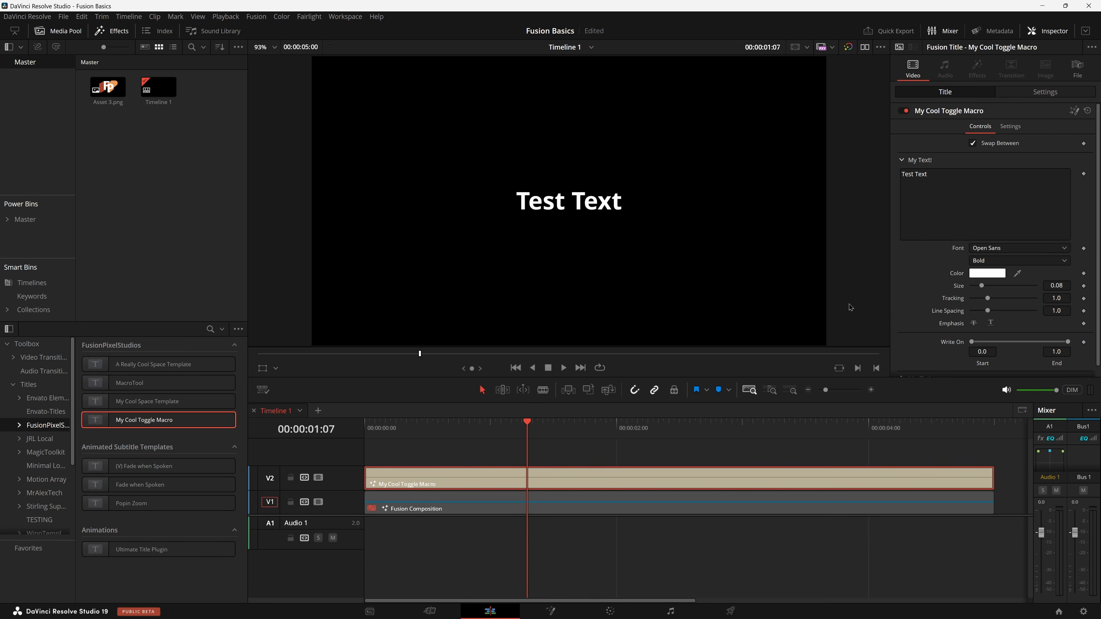
click(902, 161)
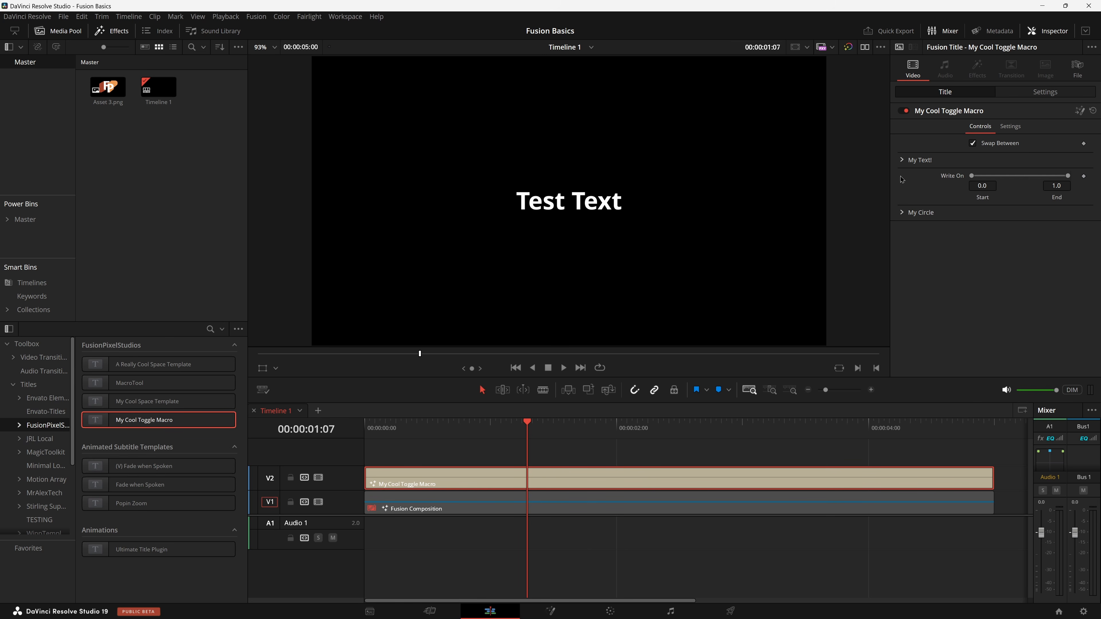
click(902, 161)
scroll(959, 355, down, 1)
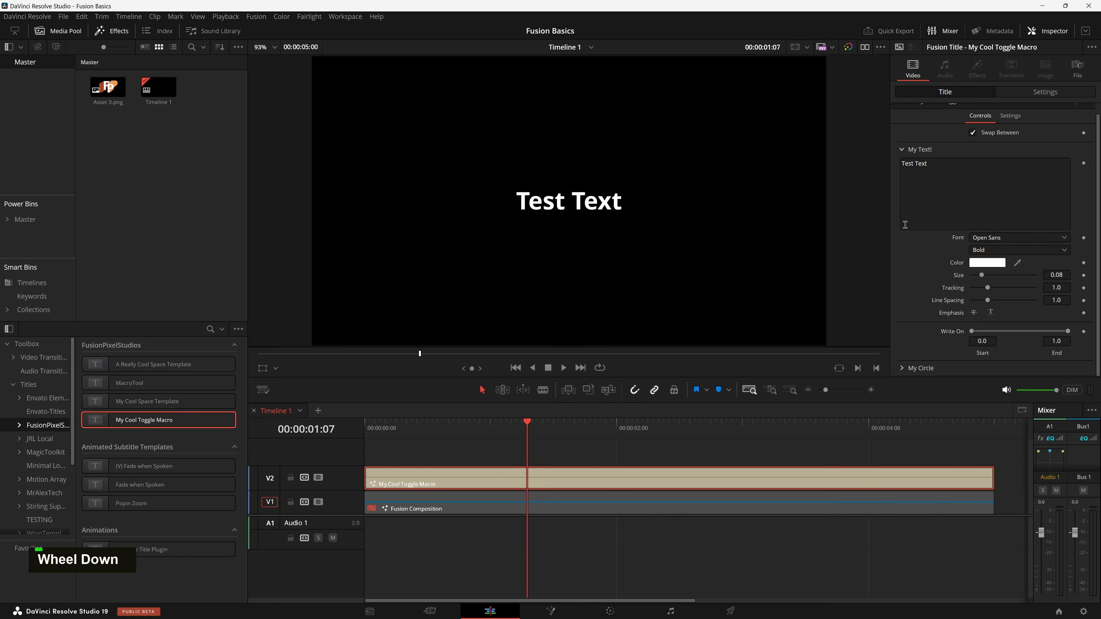
Switch to VS Code, find the MyText label definition, set its LBLC_NumInputs to 14, and save the file
key(ctrl+alt+Tab)
click(786, 352)
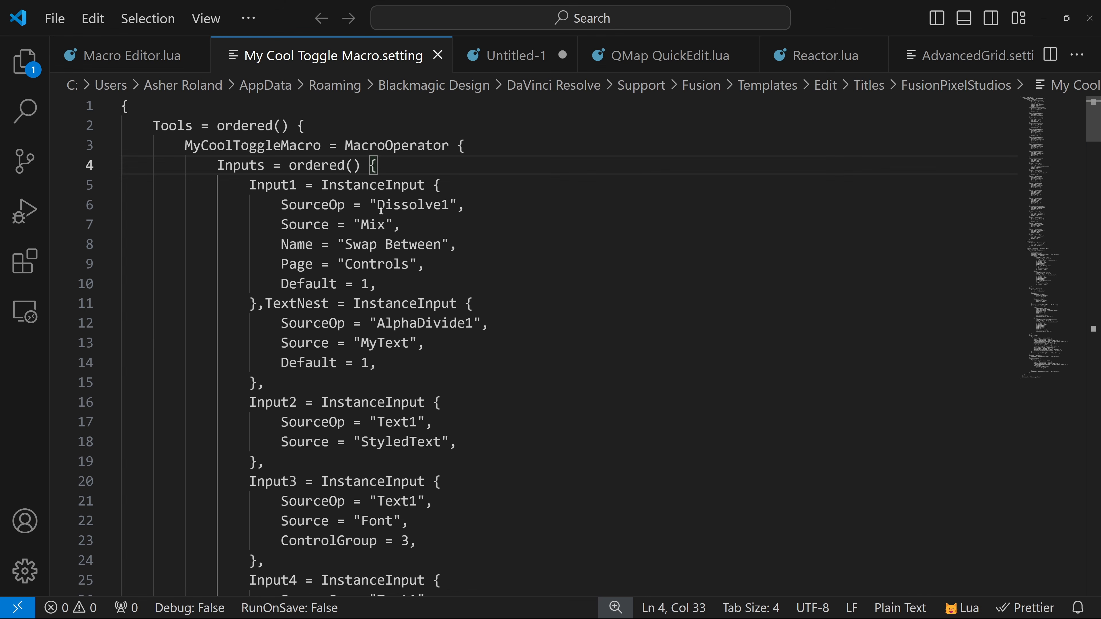
double_click(374, 345)
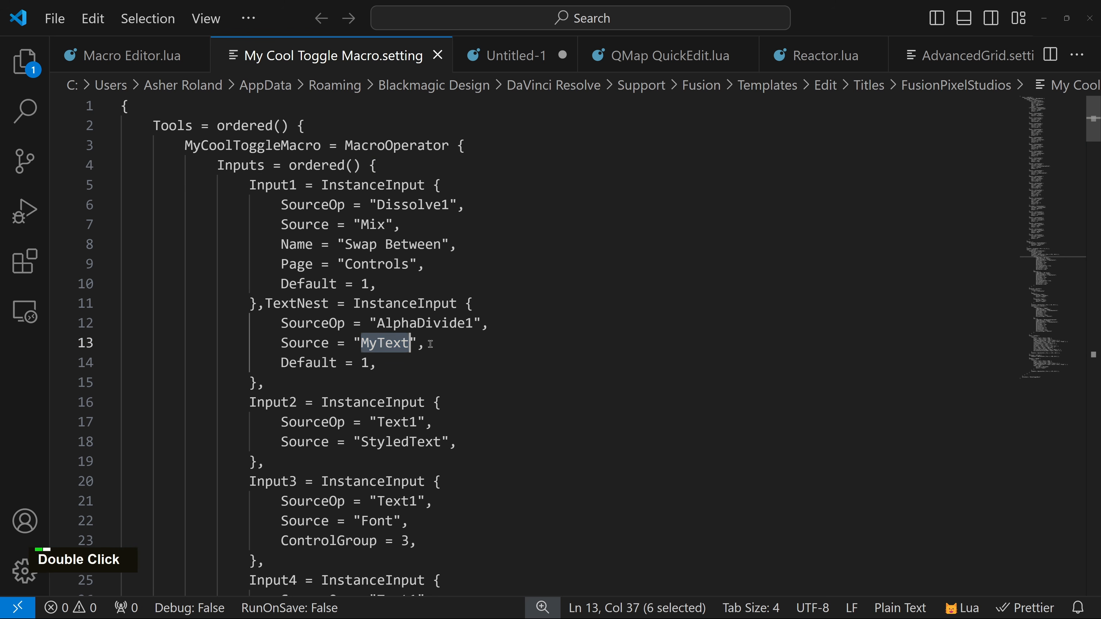
key(ctrl+f)
click(936, 112)
scroll(602, 397, down, 2)
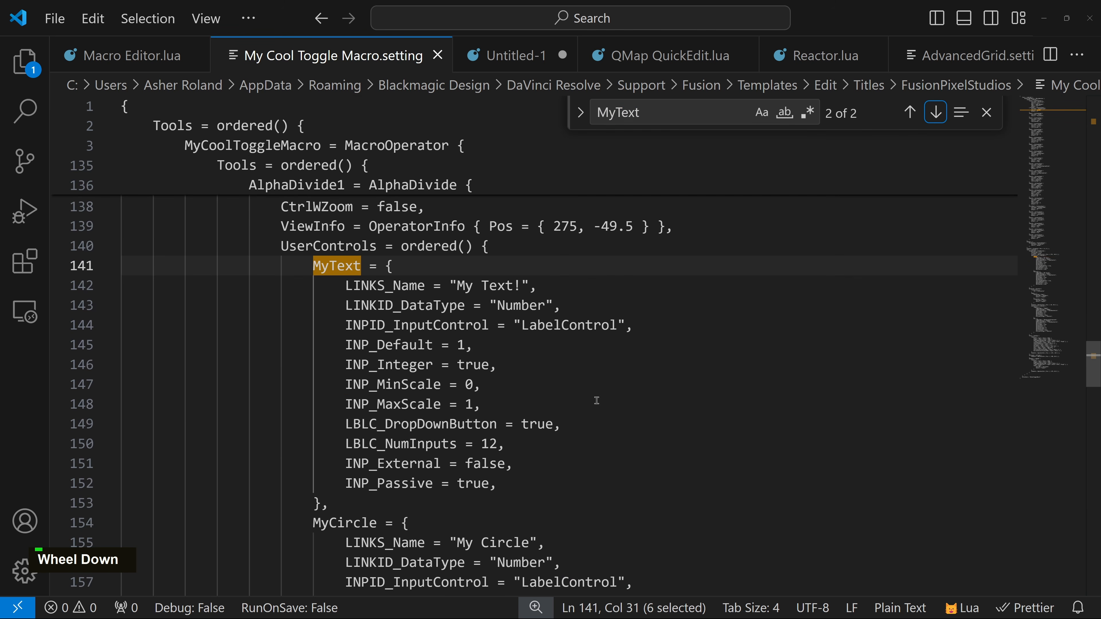
drag(498, 443, 489, 443)
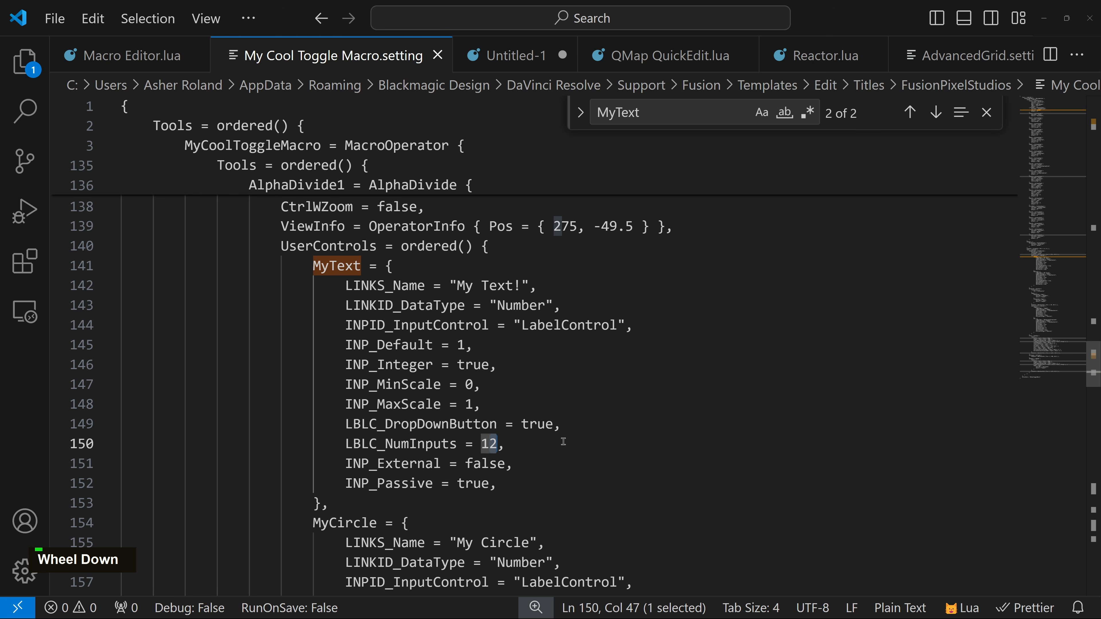
text(4)
key(ctrl+s)
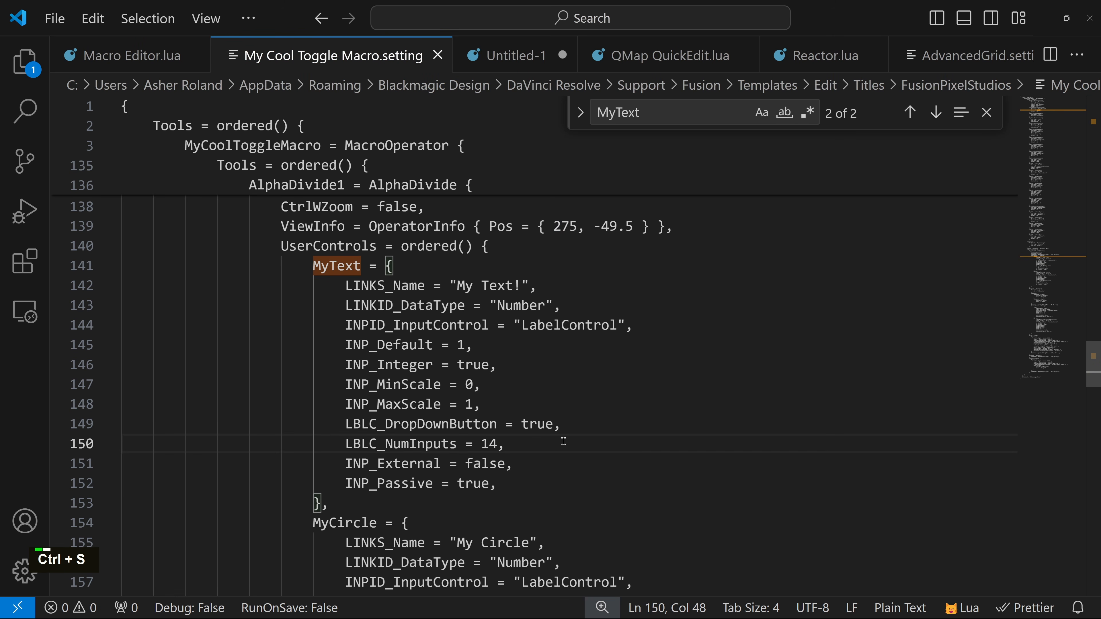
Switch to DaVinci Resolve, place the updated My Cool Toggle Macro title on track V2, and collapse and reopen its My Text! group
key(ctrl+alt+Tab)
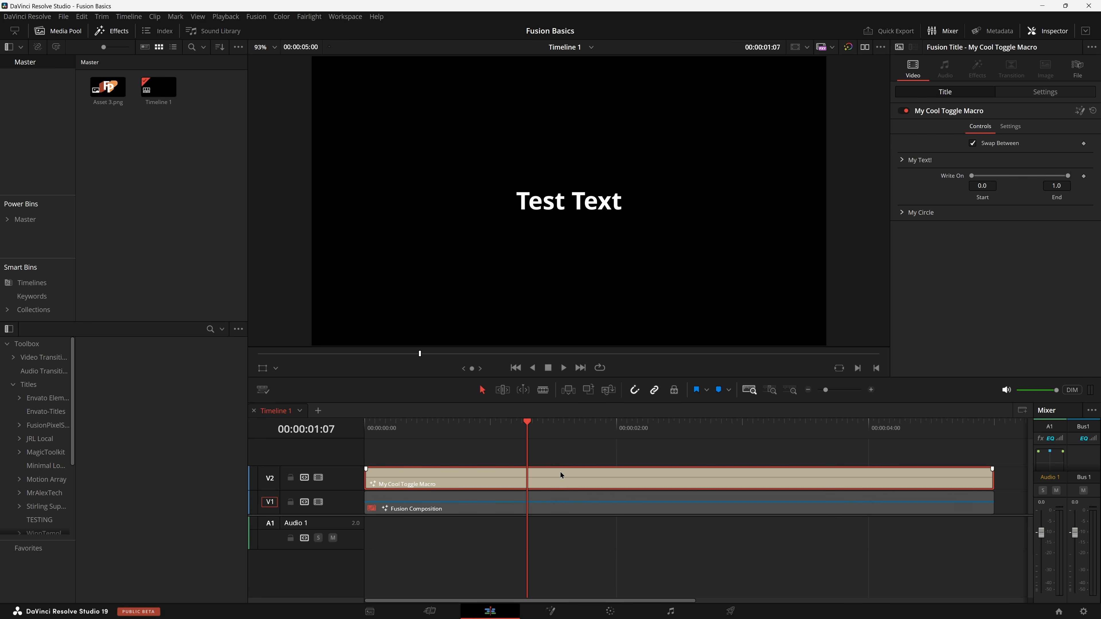
drag(559, 475, 368, 485)
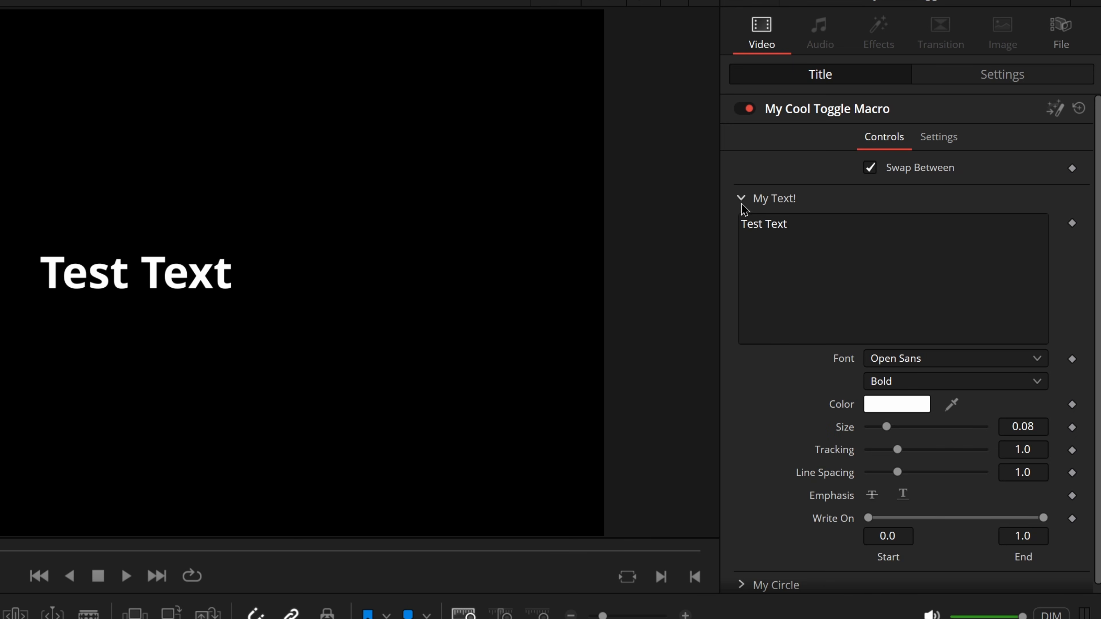
click(902, 162)
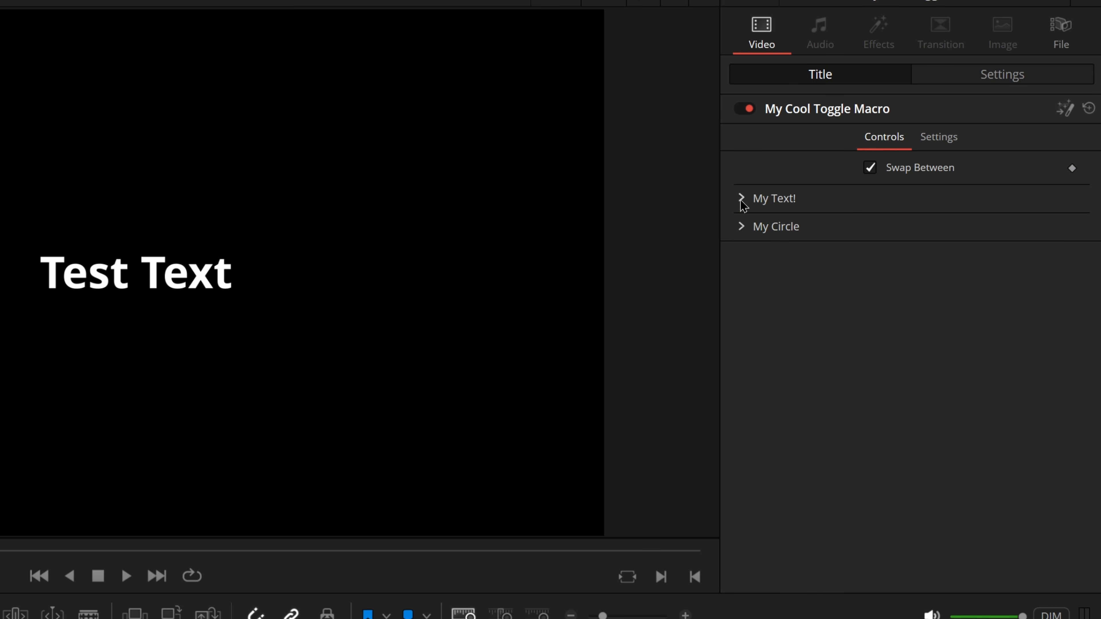
click(742, 199)
Toggle the Swap Between checkbox off and on repeatedly to test switching between the text and the circle
click(873, 169)
click(873, 169)
click(872, 169)
click(872, 169)
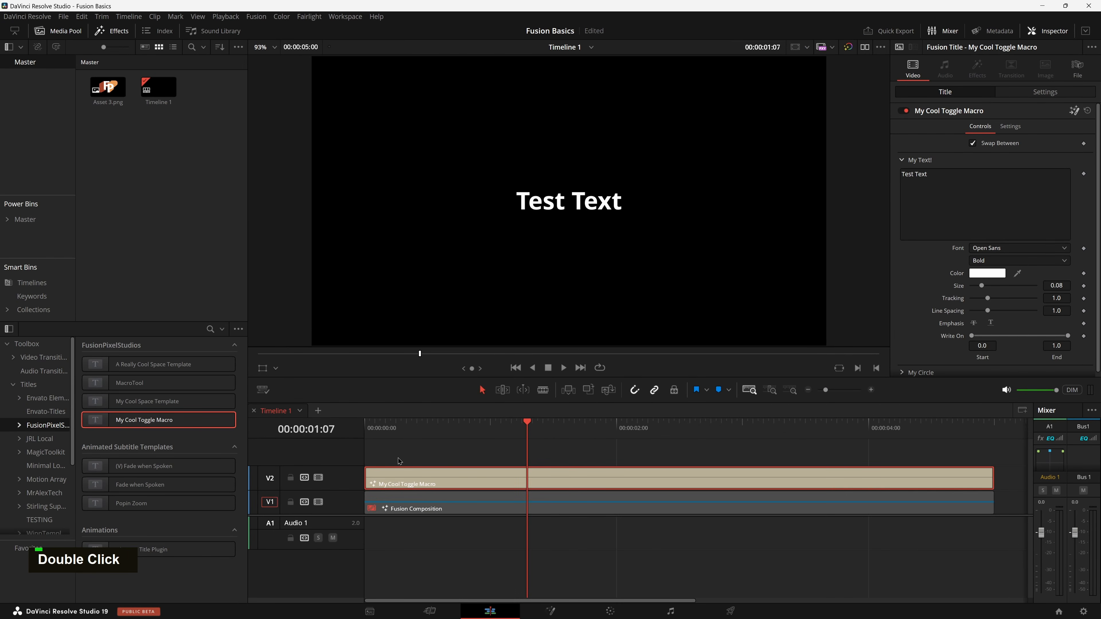
Open the title clip on the Fusion page and inspect the MyCoolToggleMacro node in the node graph
key(shift+5)
drag(187, 494, 568, 485)
click(406, 522)
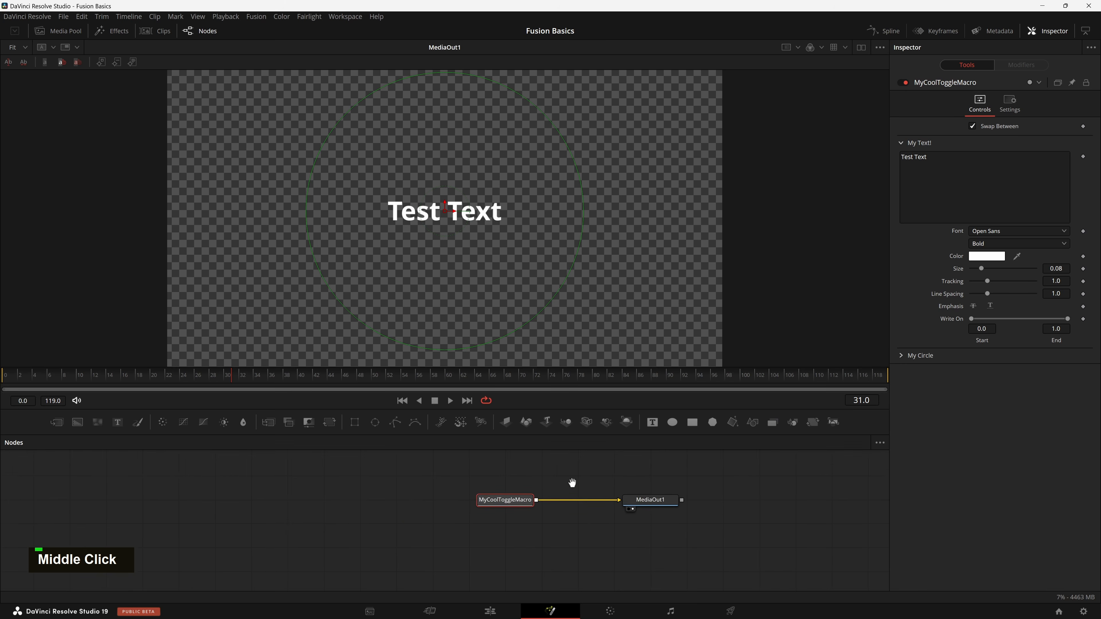
Browse the FusionPixelStudios templates under the Generators and Effects categories of the effects library
scroll(214, 344, down, 2)
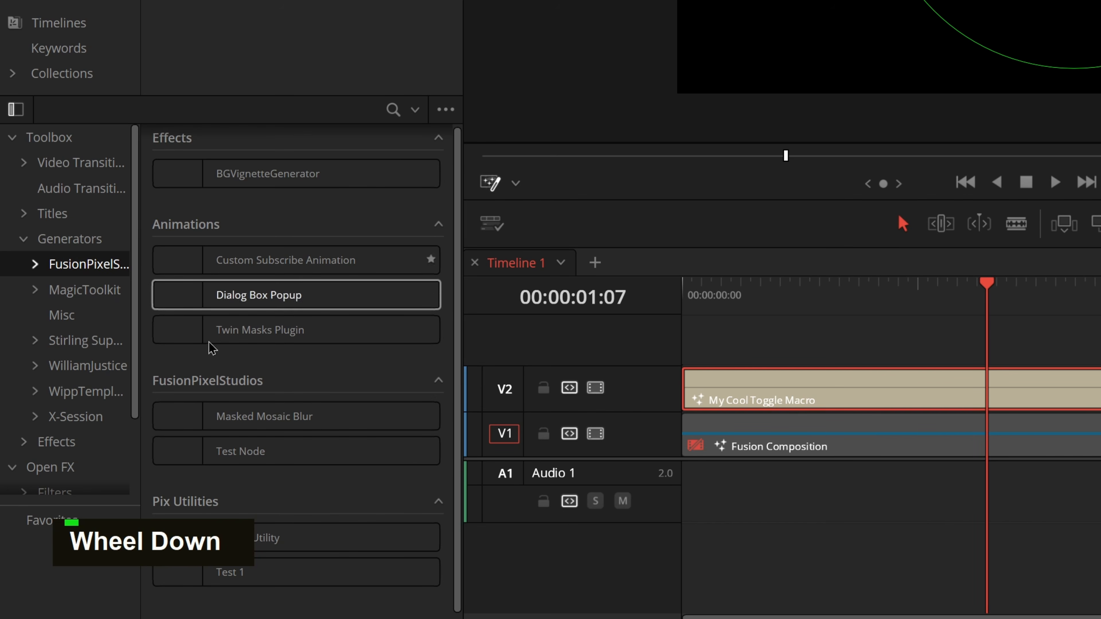
scroll(289, 263, up, 2)
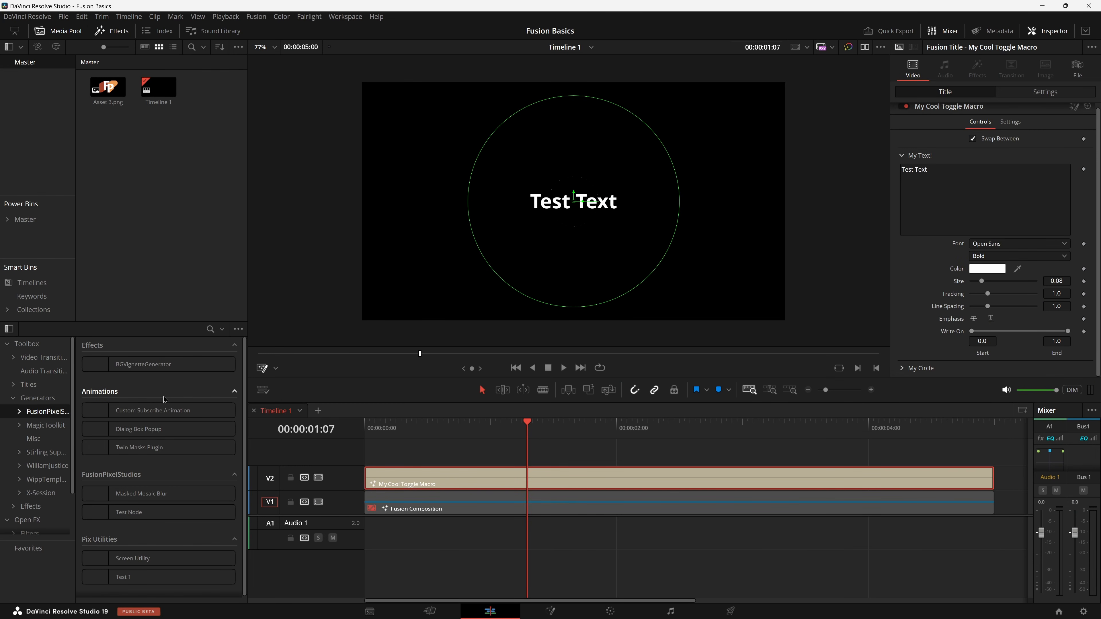
click(44, 426)
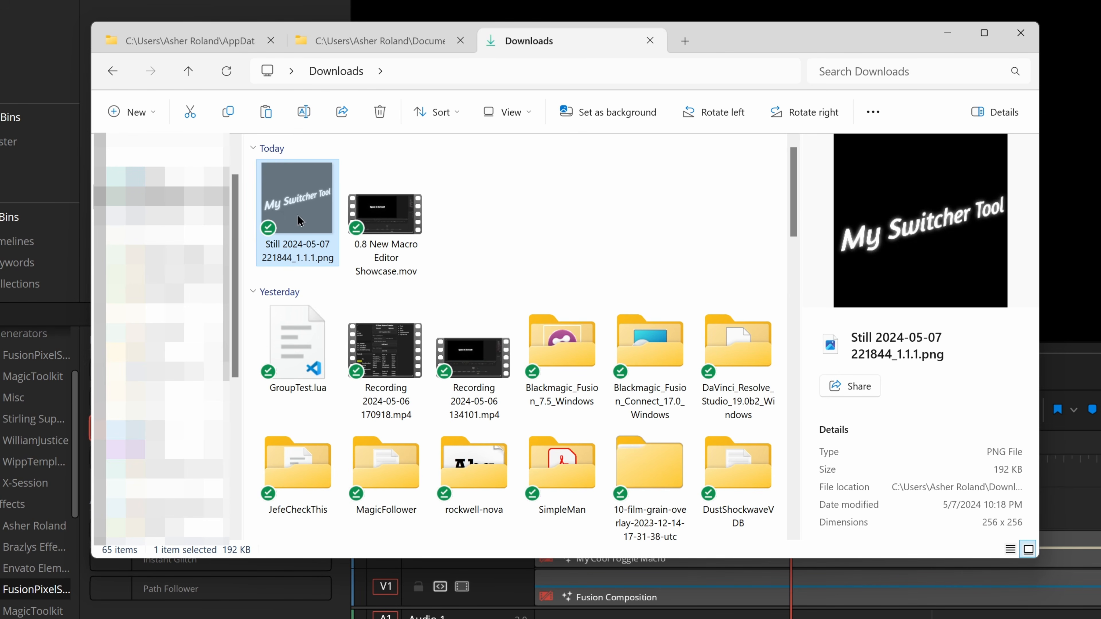
Paste the still PNG into the FusionPixelStudios titles folder and copy the base name of My Cool Toggle Macro.setting
click(251, 40)
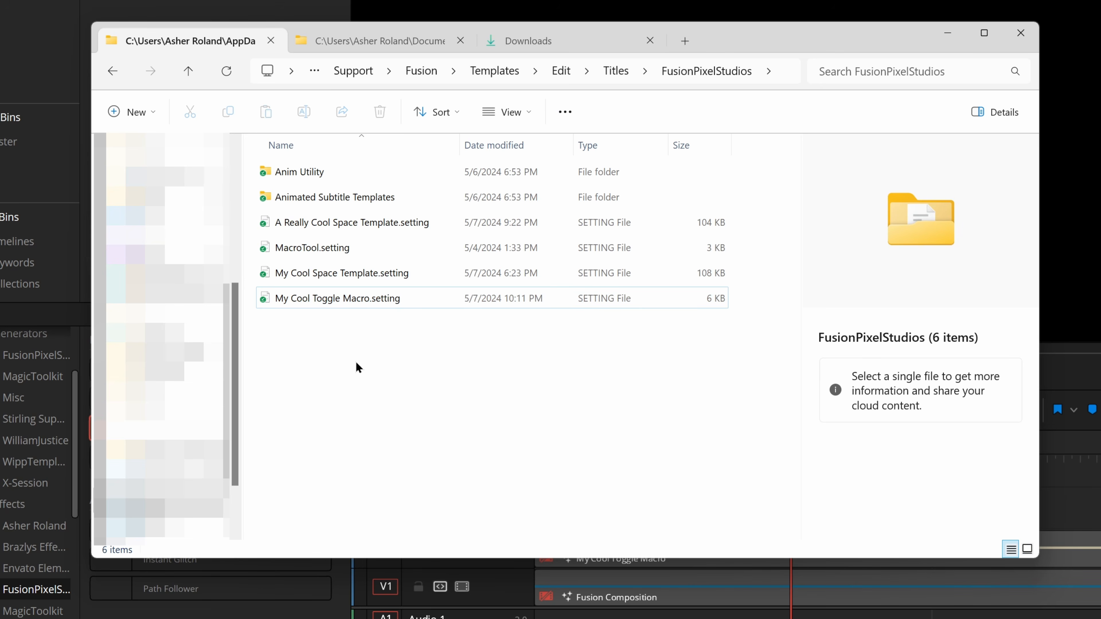
key(ctrl+v)
click(335, 299)
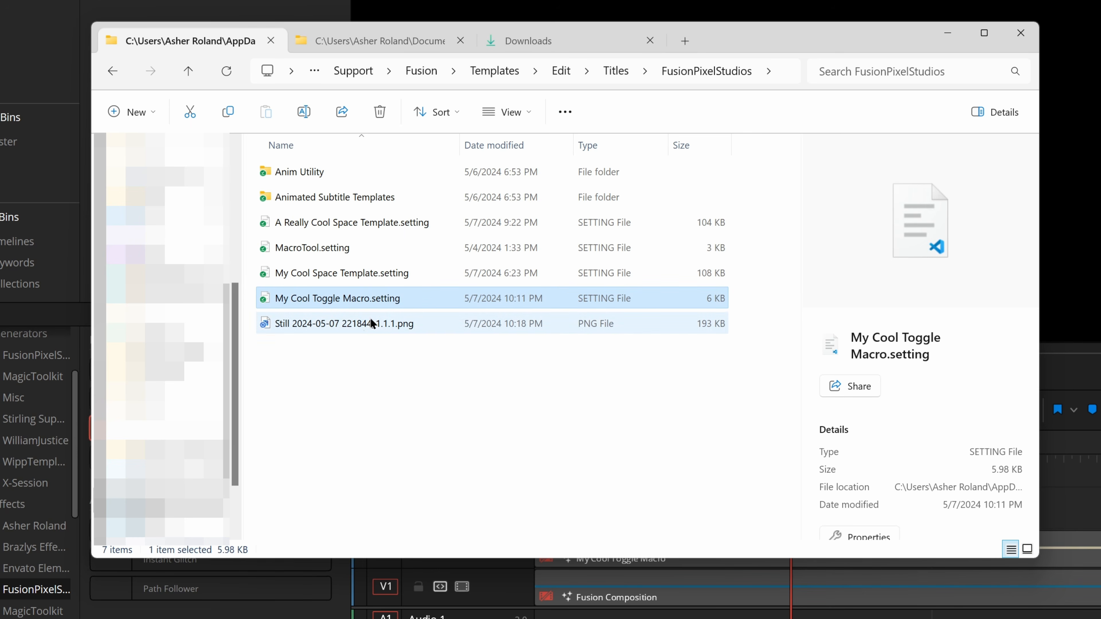
click(358, 299)
key(ctrl+c)
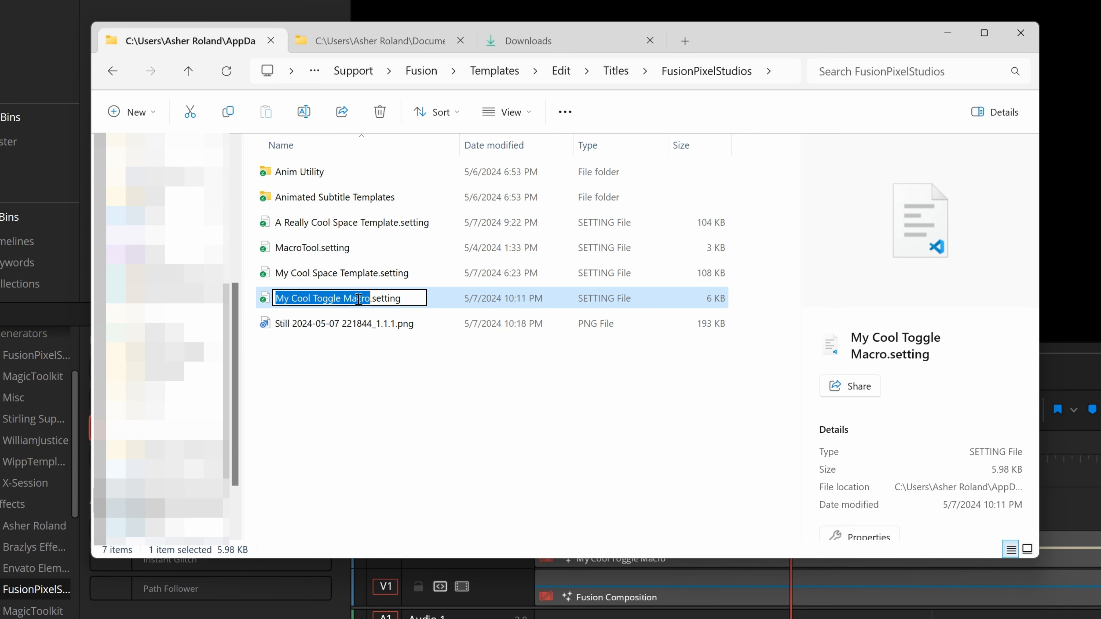
Rename the pasted still as My Cool Toggle Macro, keeping its .png extension
click(331, 323)
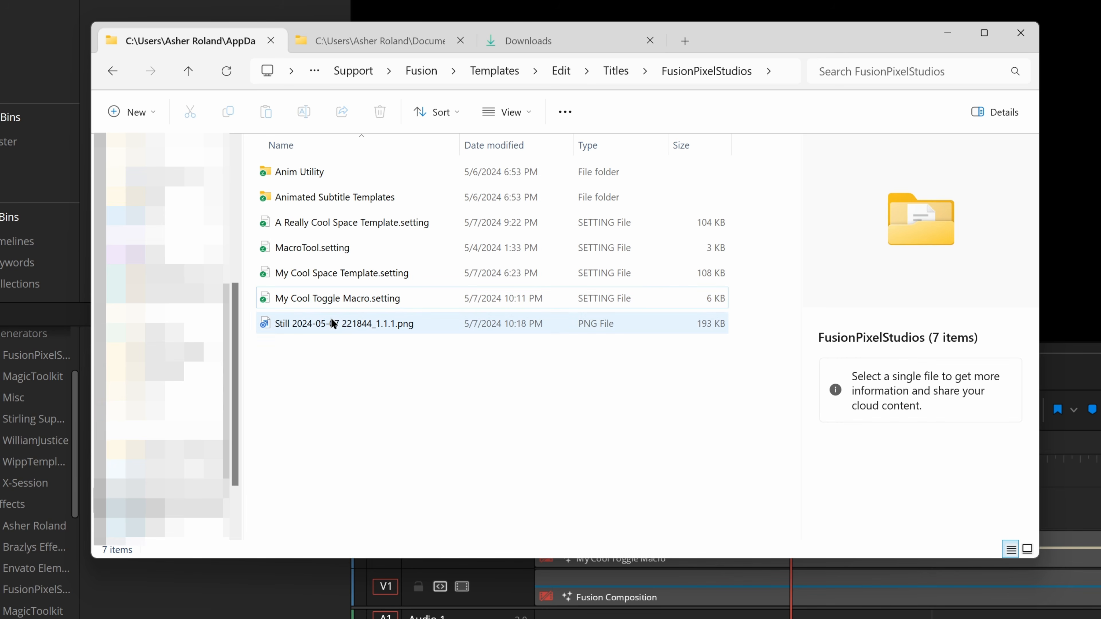
click(347, 325)
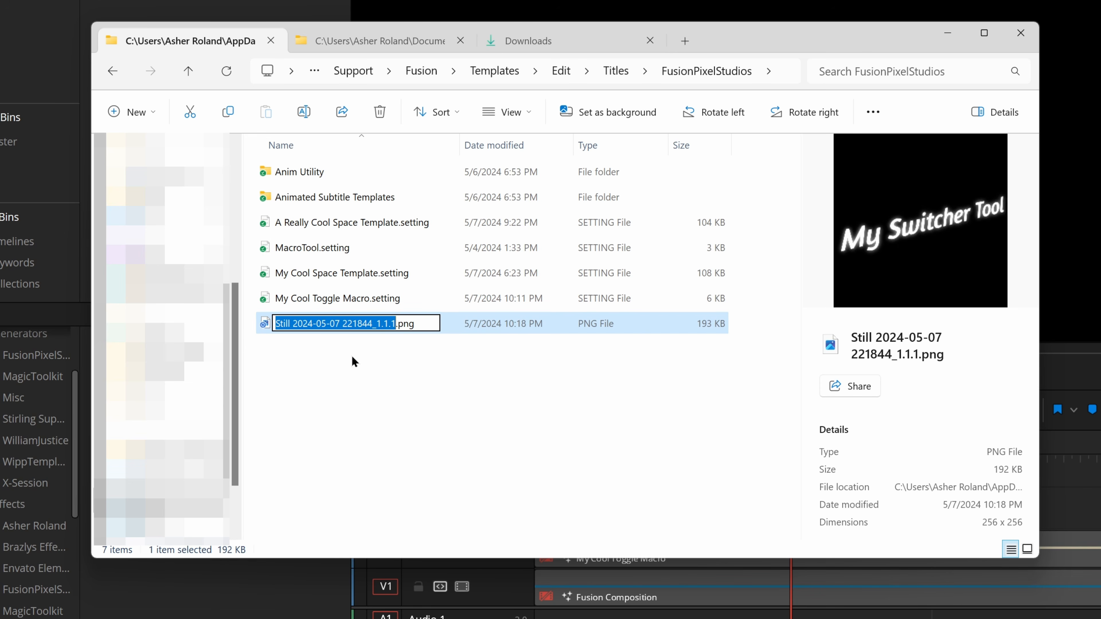
key(ctrl+v)
click(384, 378)
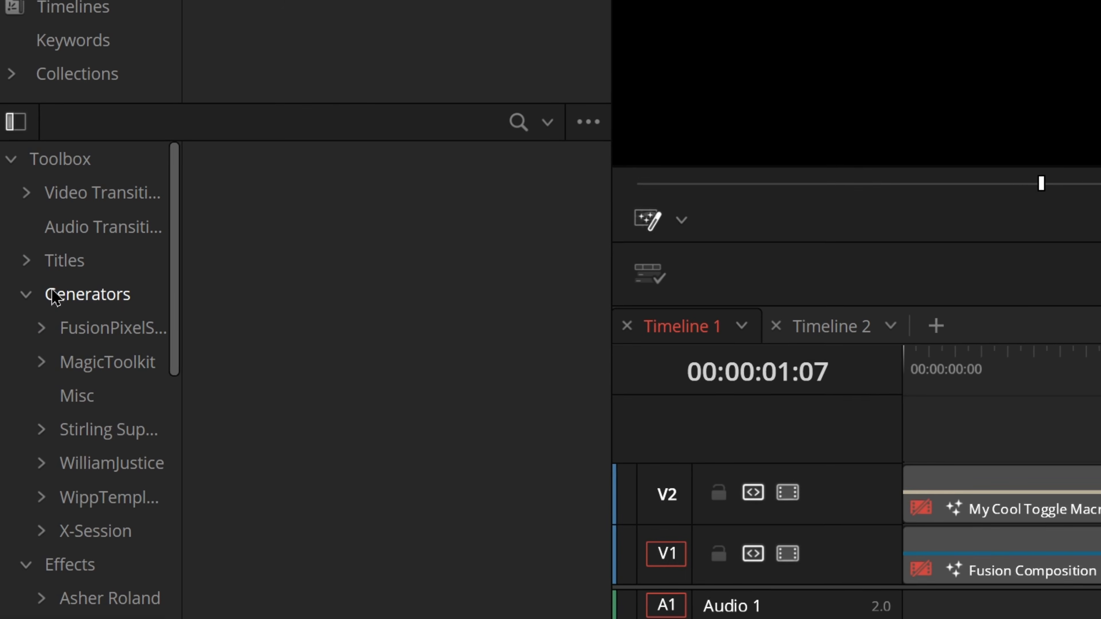
Switch to DaVinci Resolve and list the FusionPixelStudios titles to check the thumbnail of My Cool Toggle Macro
click(27, 260)
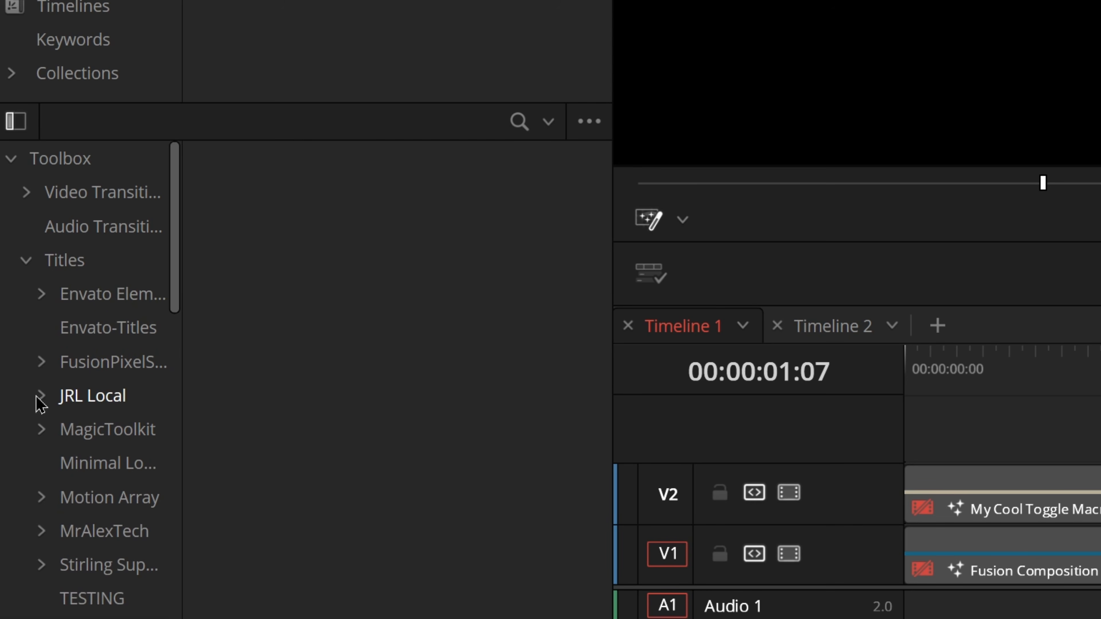
click(74, 368)
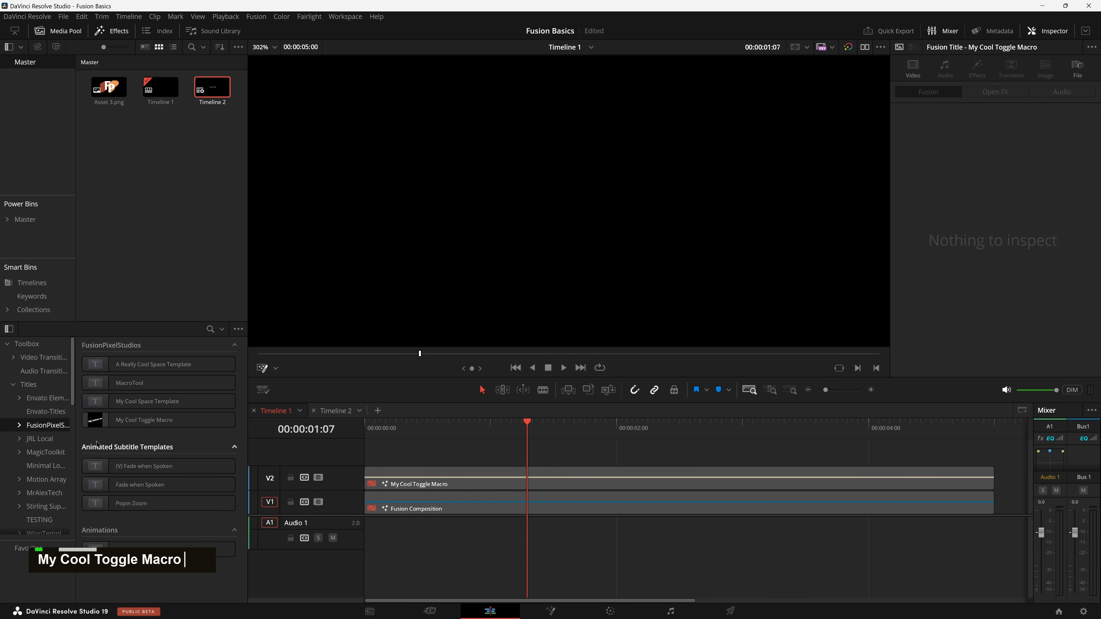
Check the custom resolution in Timeline 2's settings with the thumbnail in view, and close them without changes
key(ctrl+alt+Tab)
key(Escape)
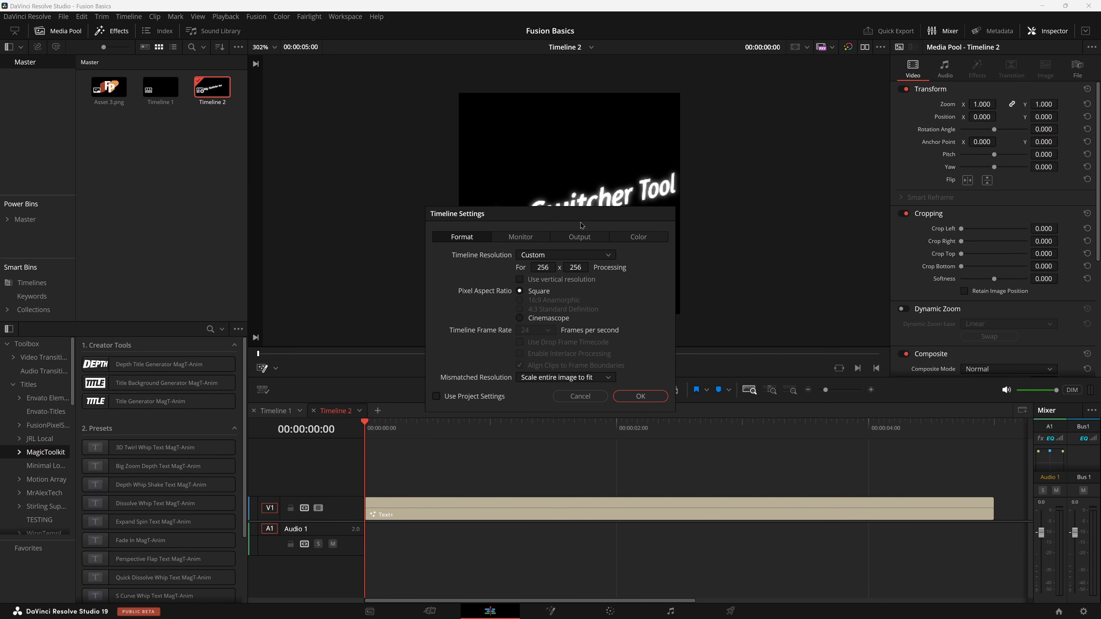
drag(464, 214, 702, 264)
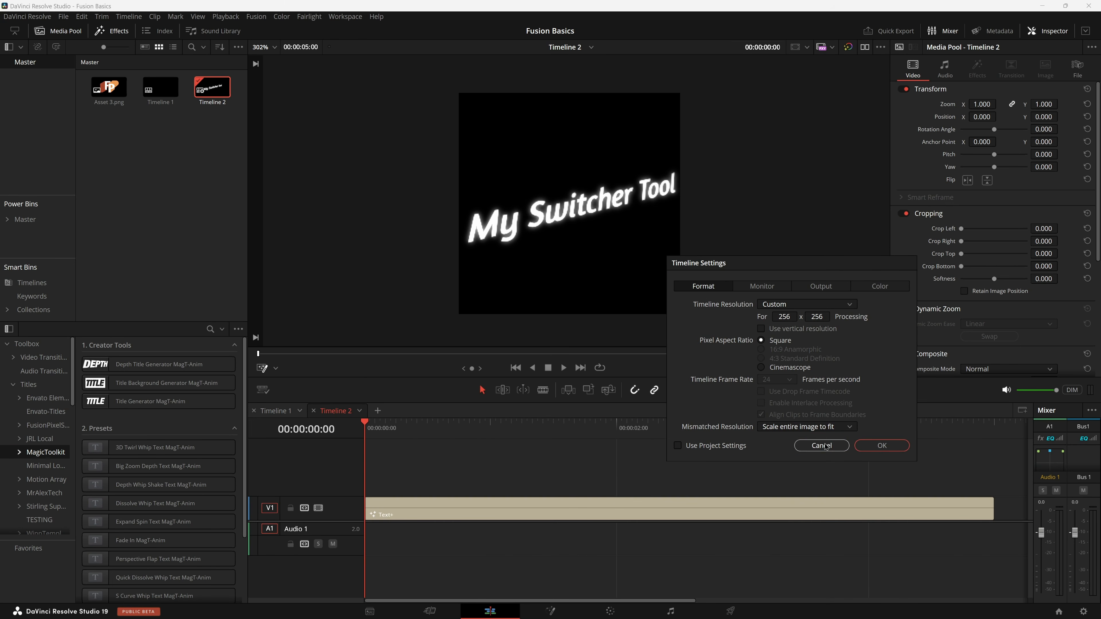
click(635, 446)
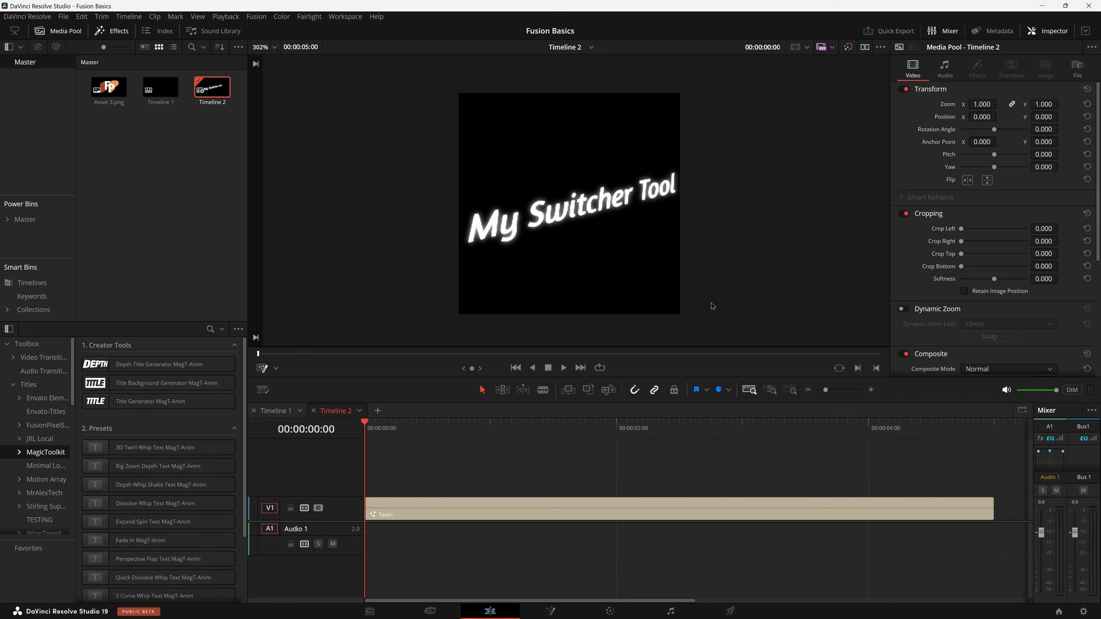